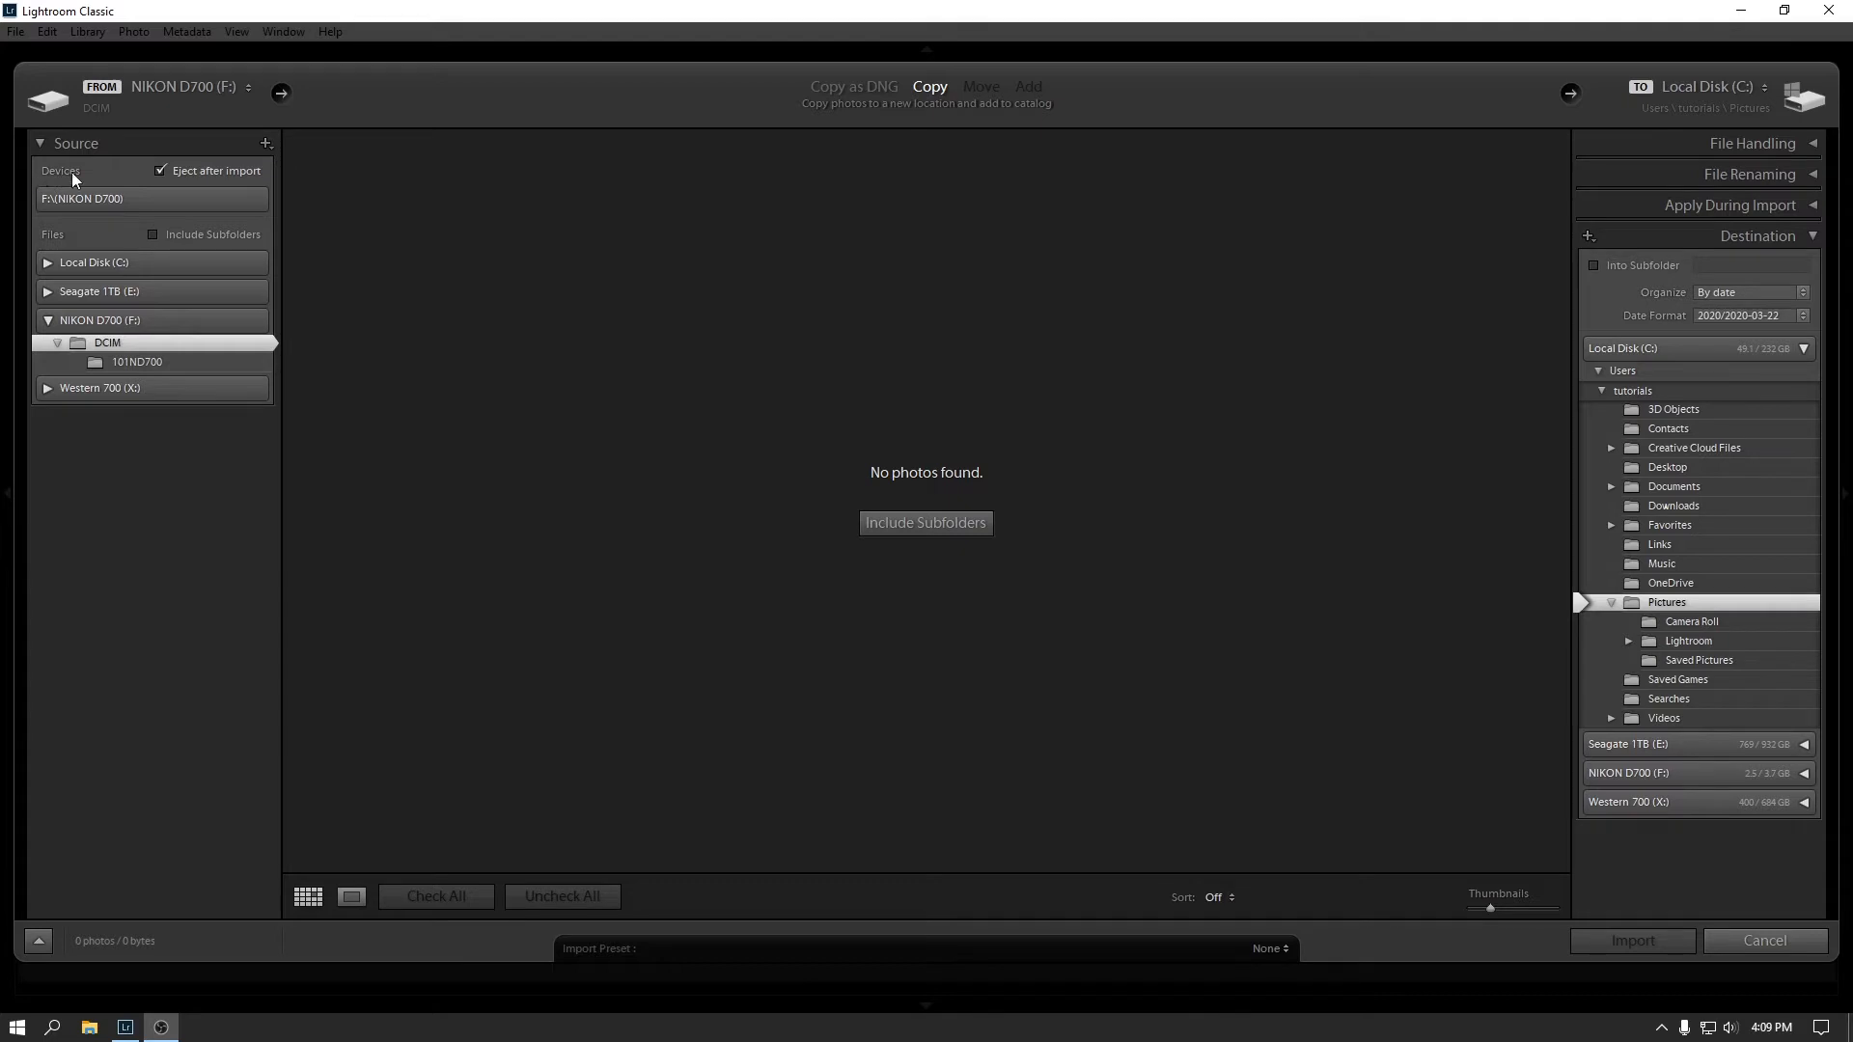
Restart the photo import and select the NIKON D700 card (F:) as the source device.
{"action": "left_click", "coordinate": [127, 199]}
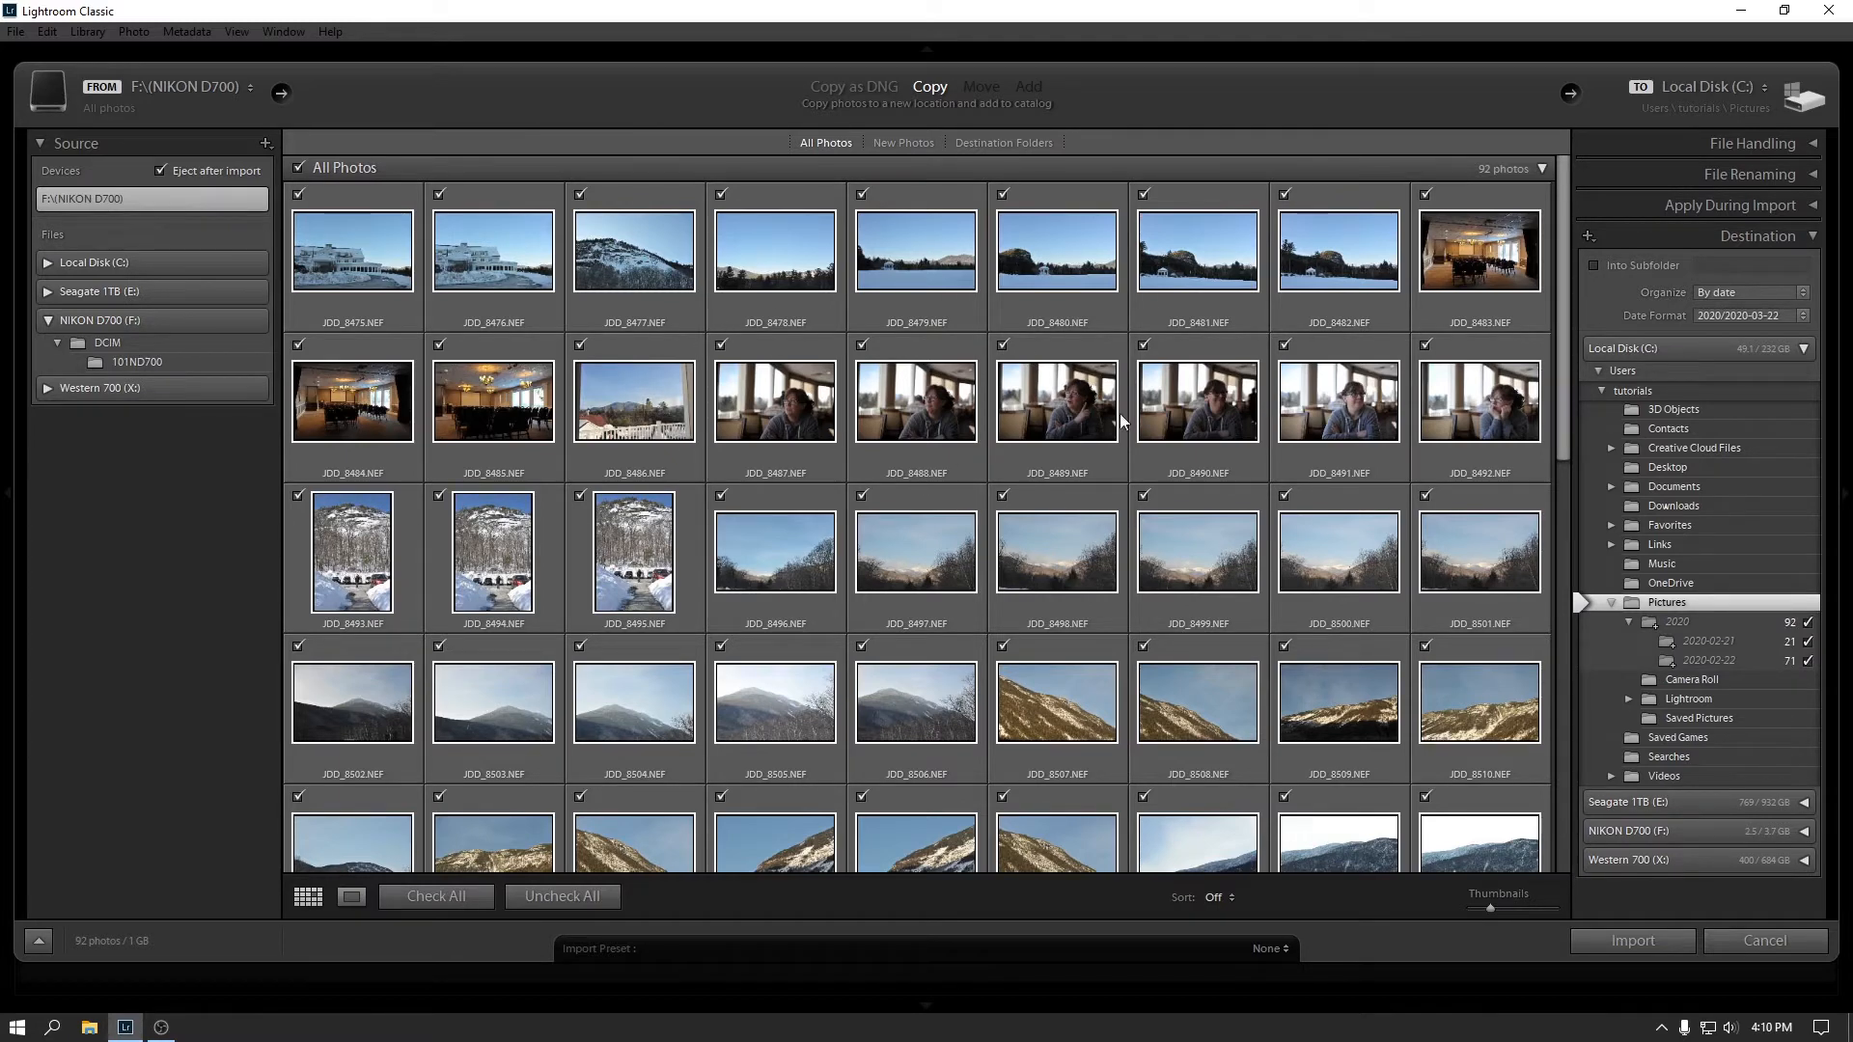
{"action": "left_click", "coordinate": [1752, 947]}
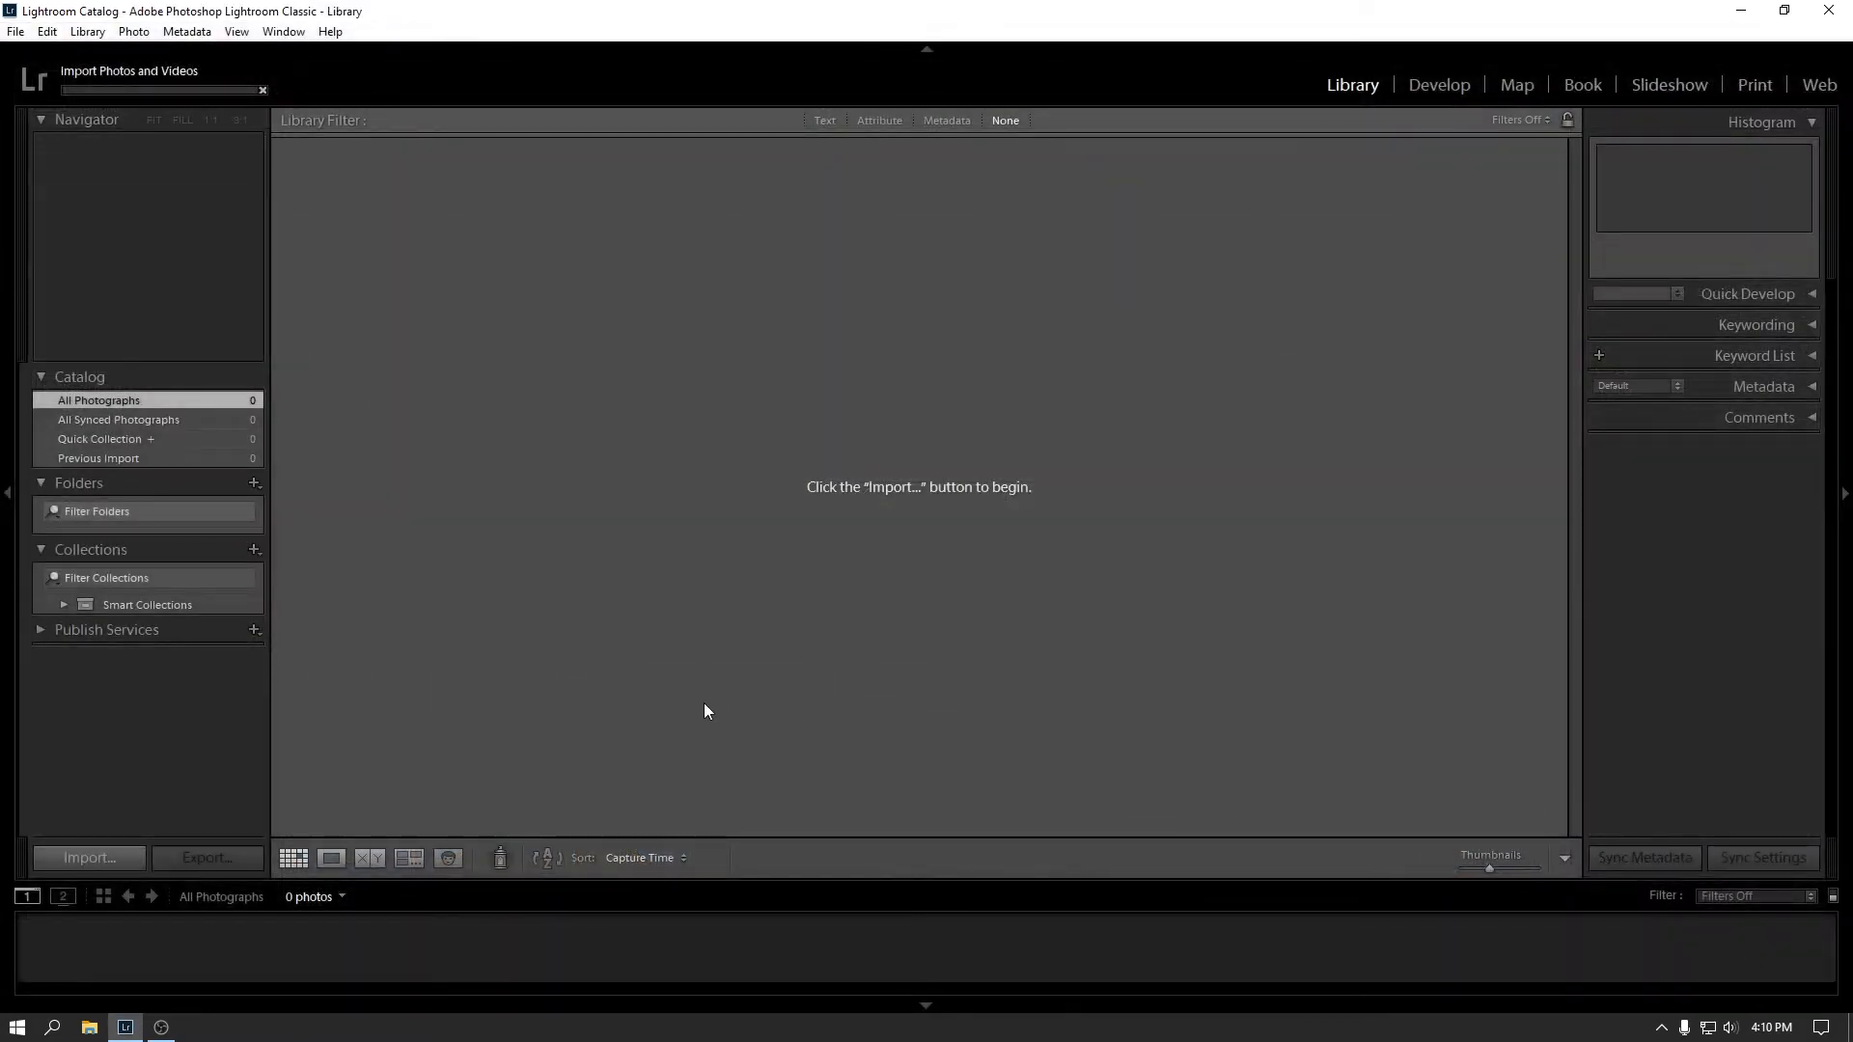
{"action": "left_click", "coordinate": [96, 858]}
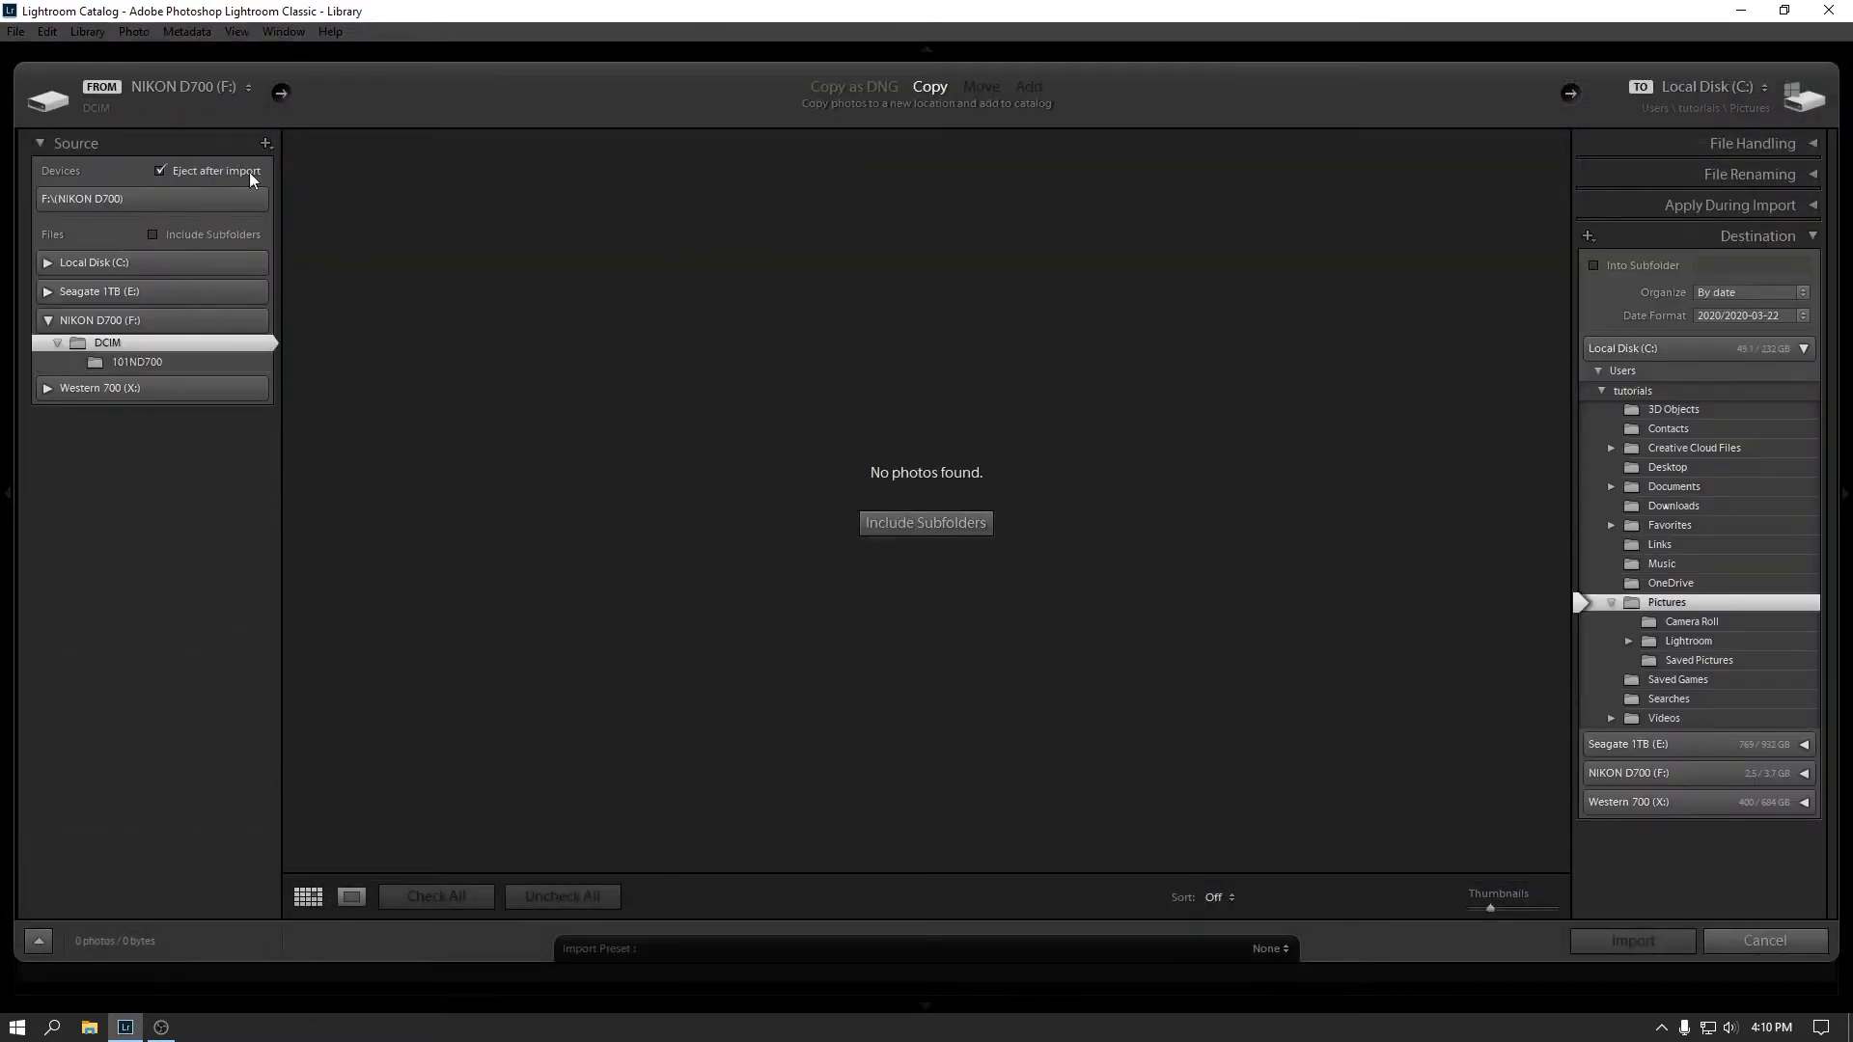
{"action": "left_click", "coordinate": [125, 197]}
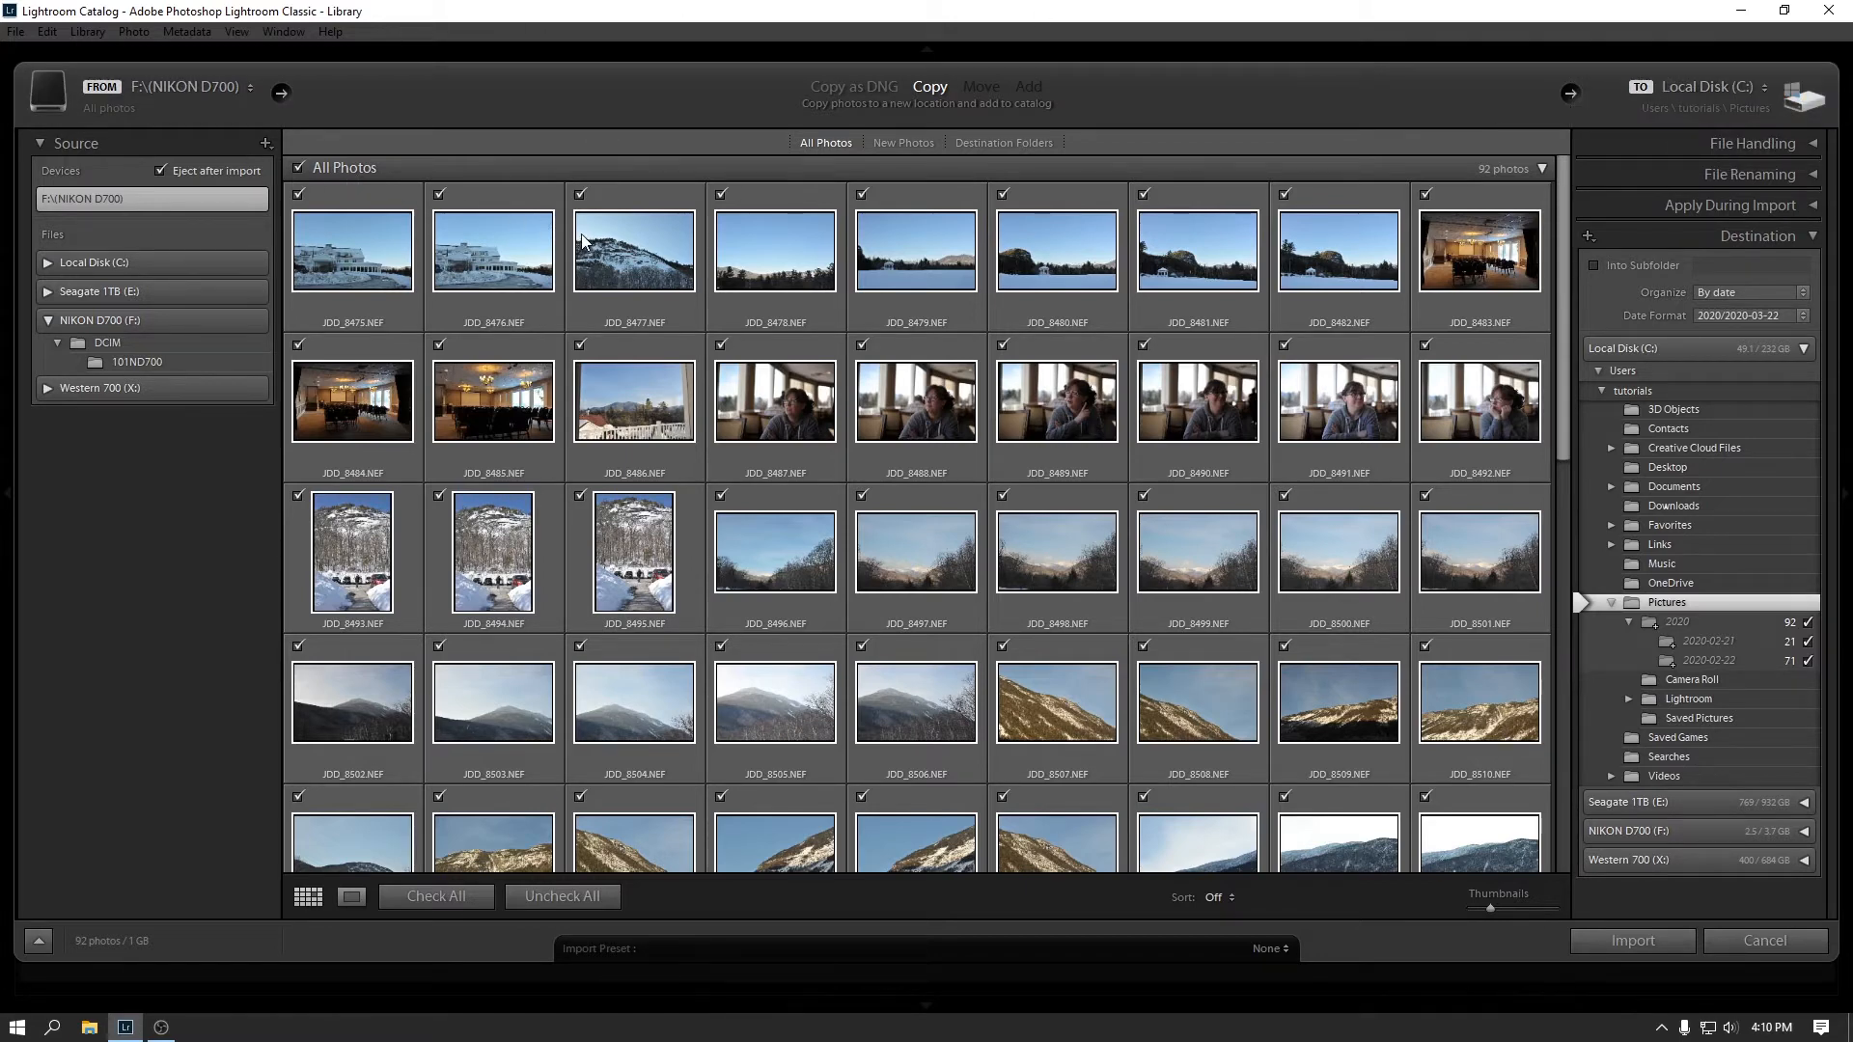
Try the Copy as DNG import method and switch back to Copy.
{"action": "mouse_move", "coordinate": [583, 241]}
{"action": "mouse_move", "coordinate": [604, 293]}
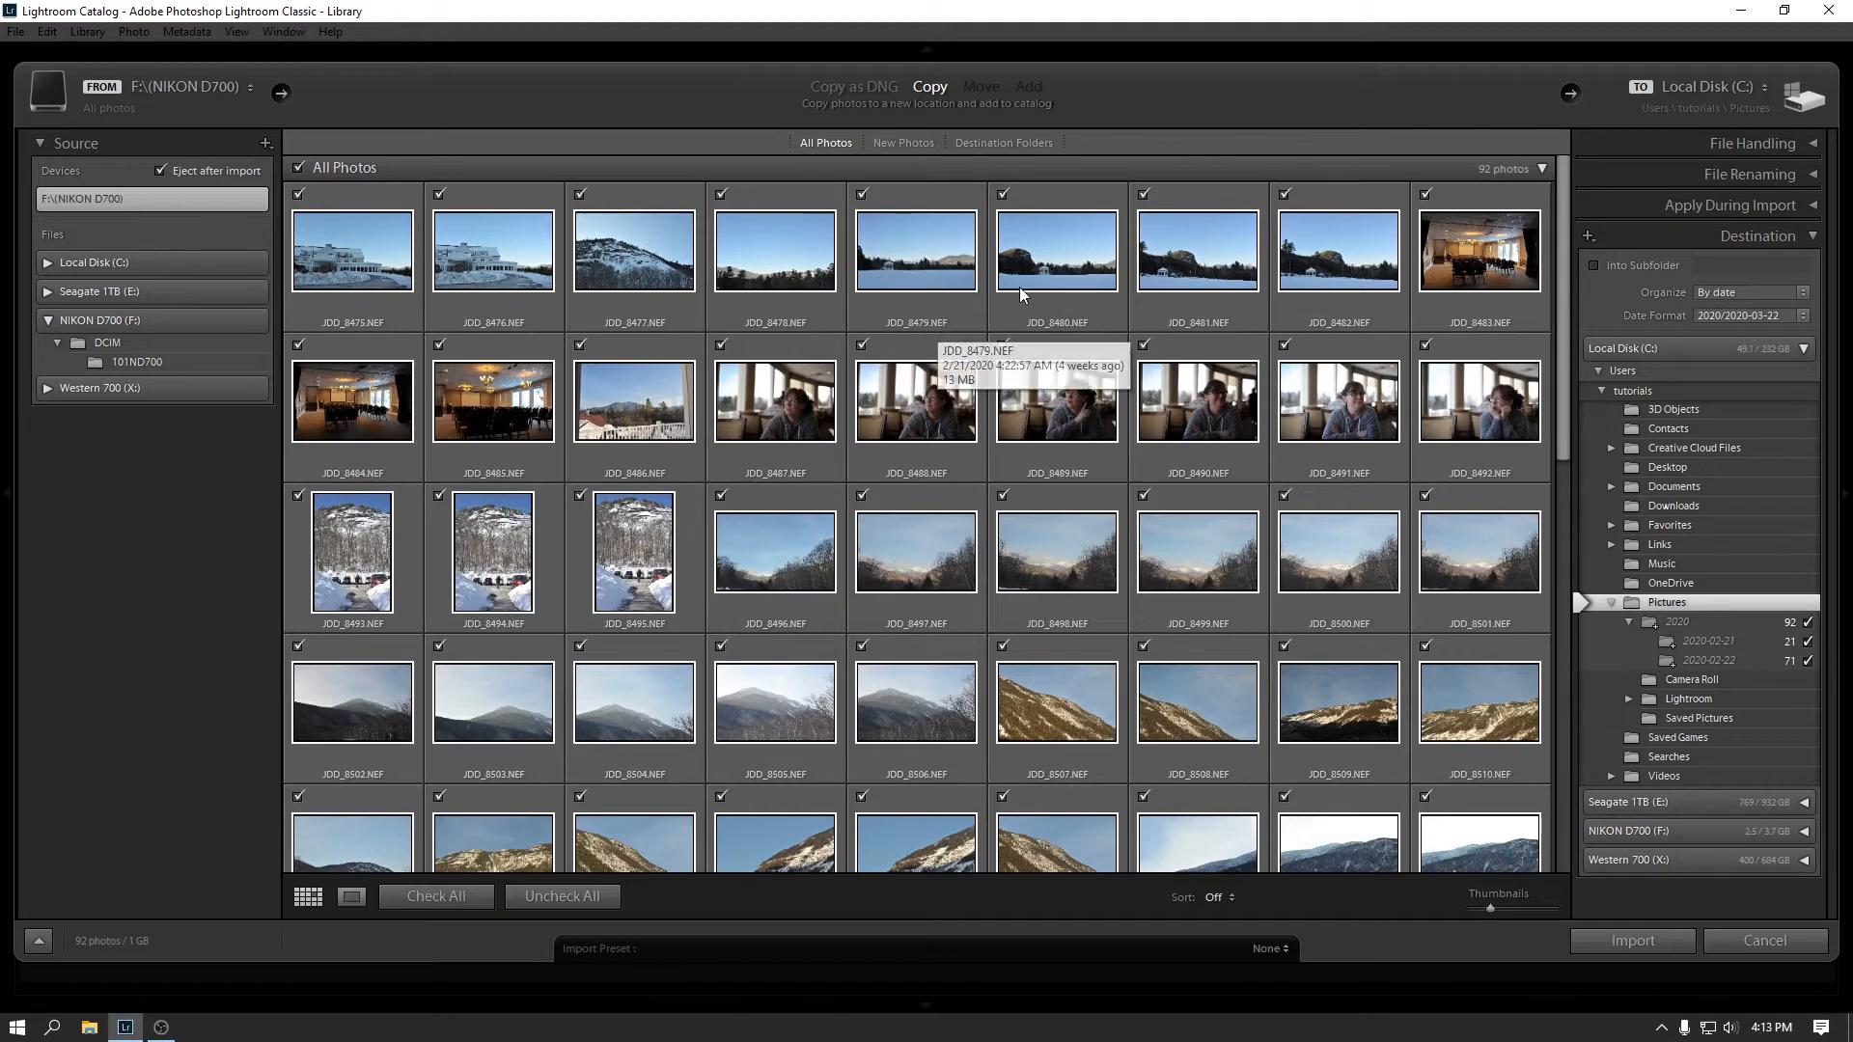
{"action": "mouse_move", "coordinate": [1031, 281]}
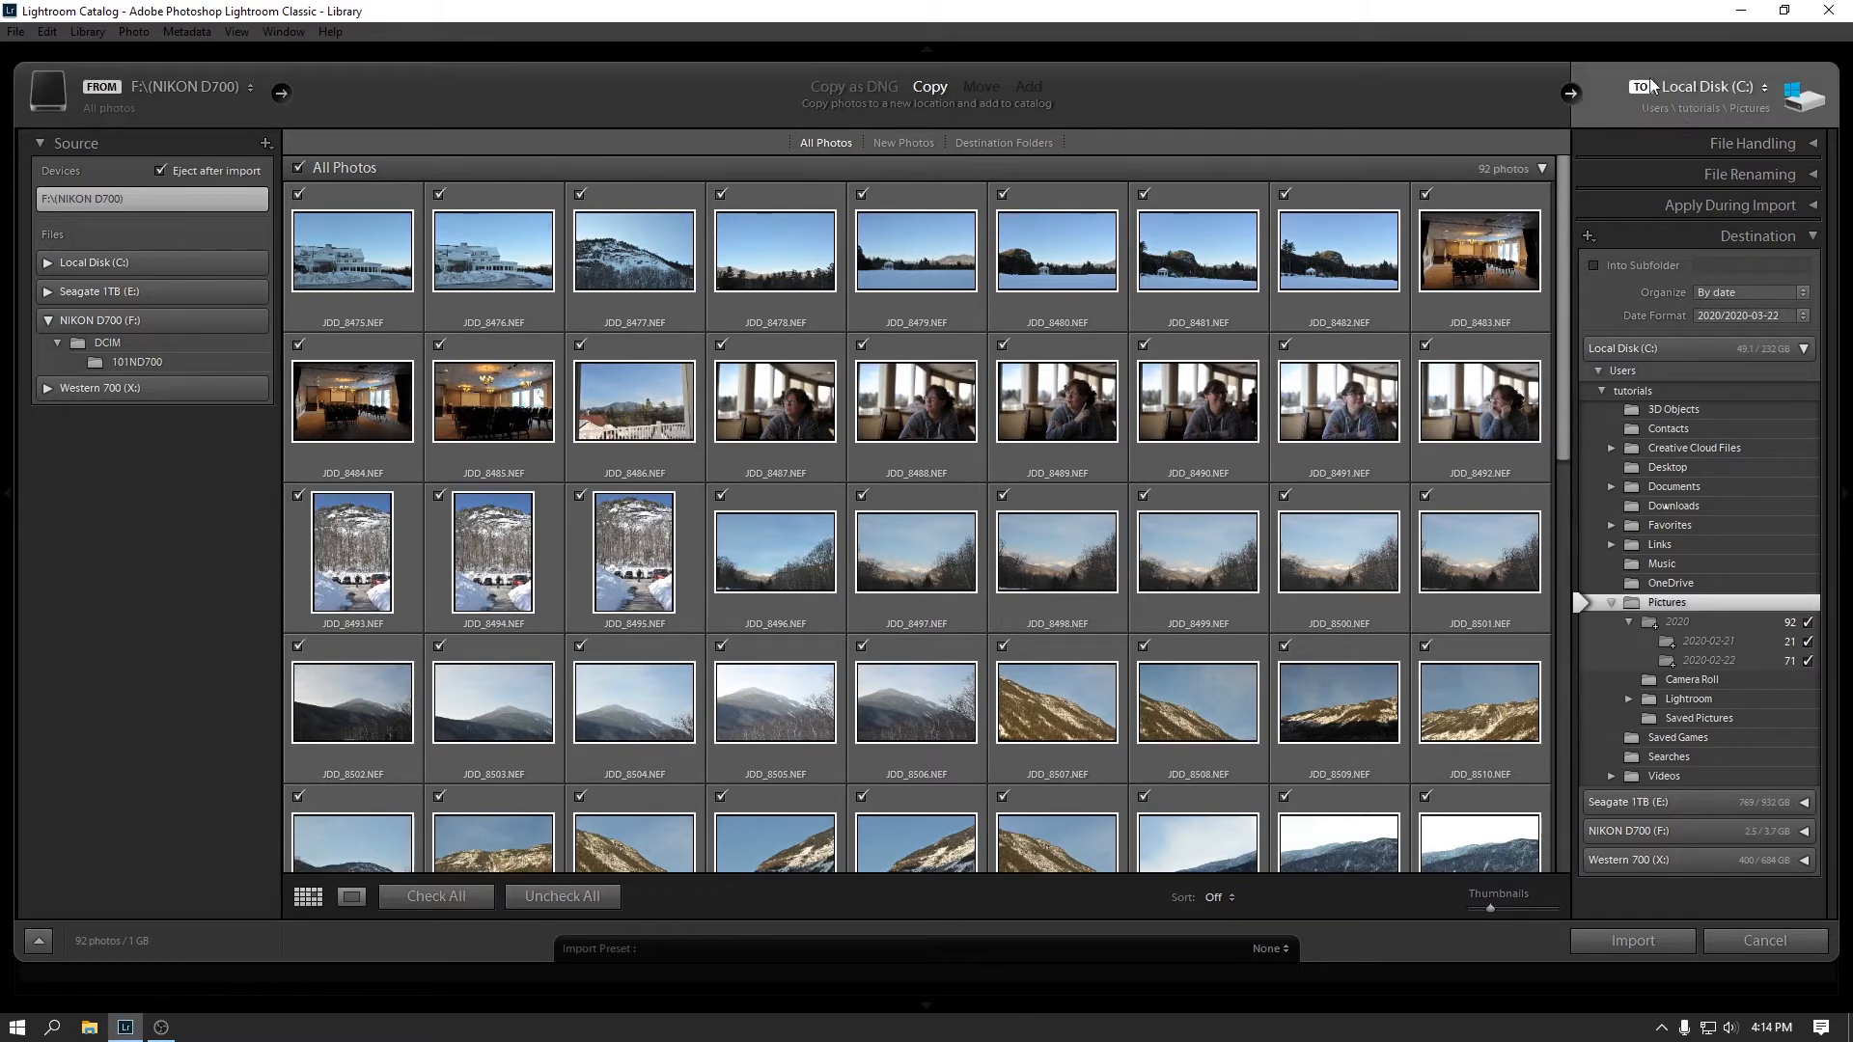
{"action": "left_click", "coordinate": [837, 91]}
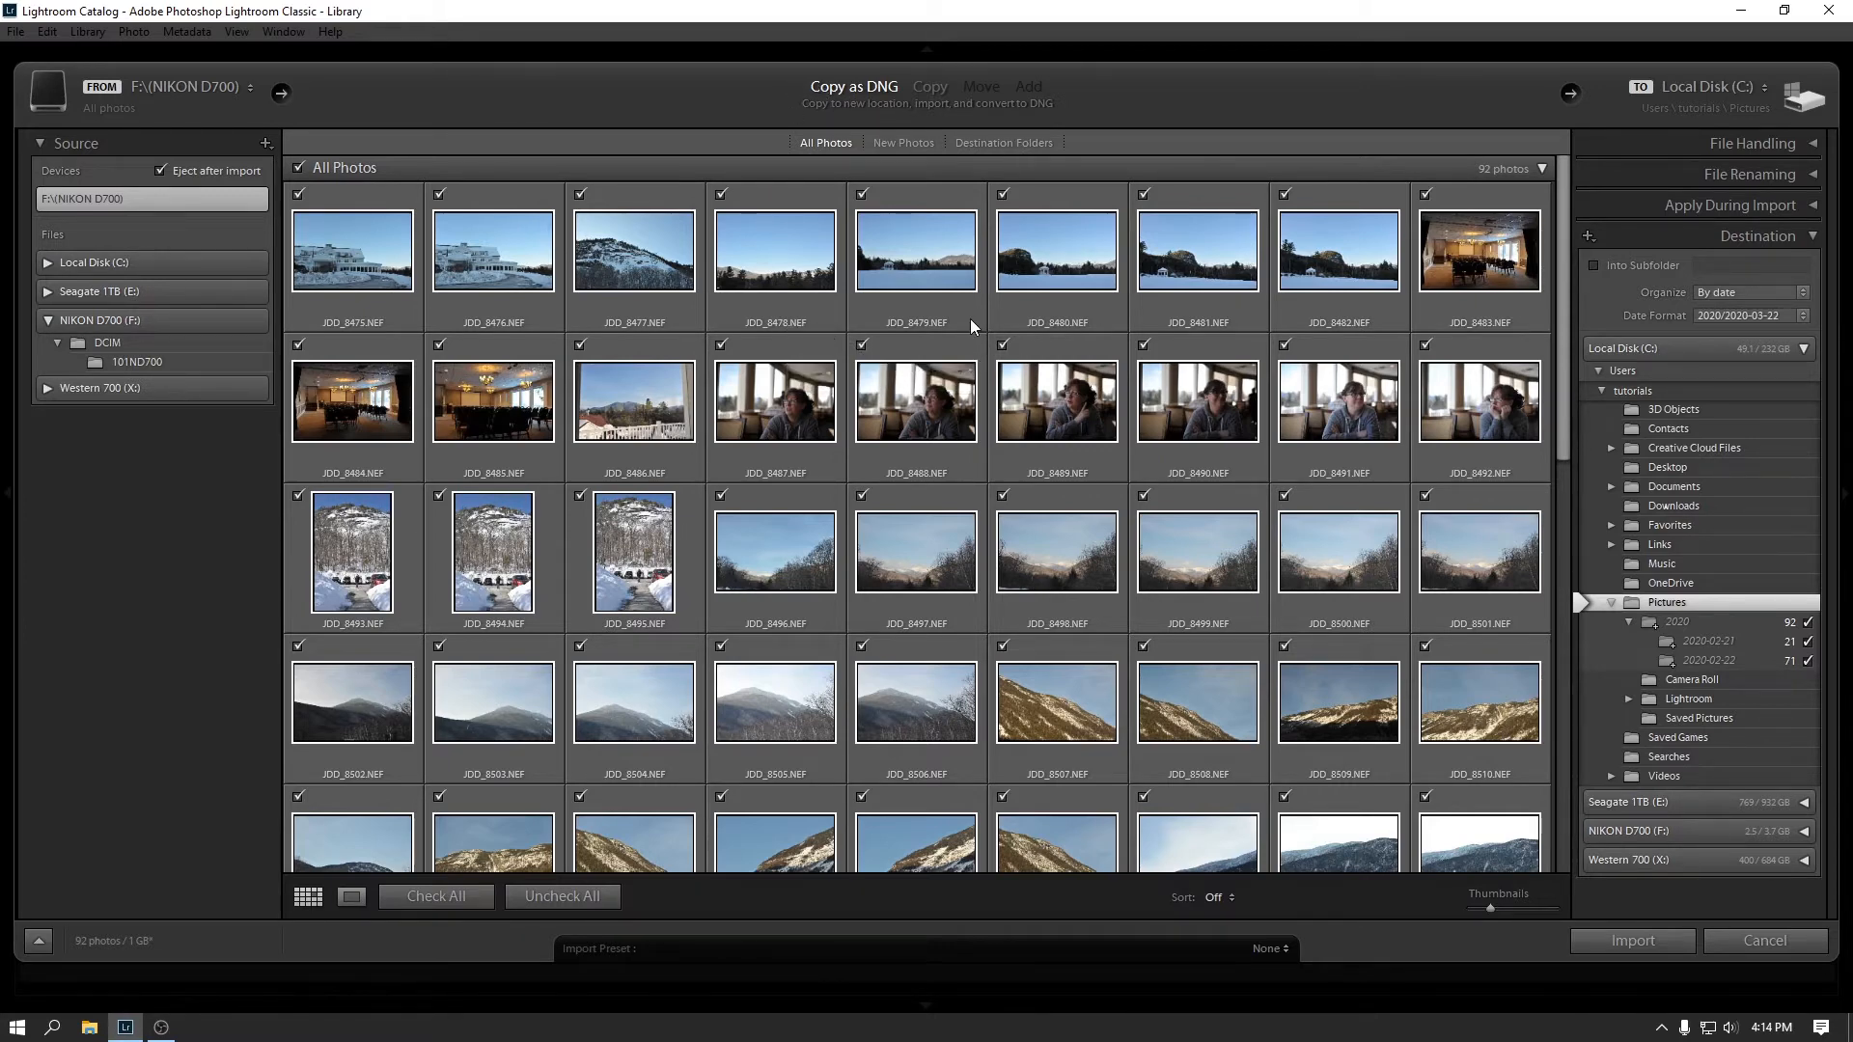
{"action": "left_click", "coordinate": [931, 89]}
Look through the thumbnails of all photos on the card.
{"action": "mouse_move", "coordinate": [1303, 335]}
{"action": "scroll", "coordinate": [1004, 421], "scroll_direction": "down", "scroll_amount": 10}
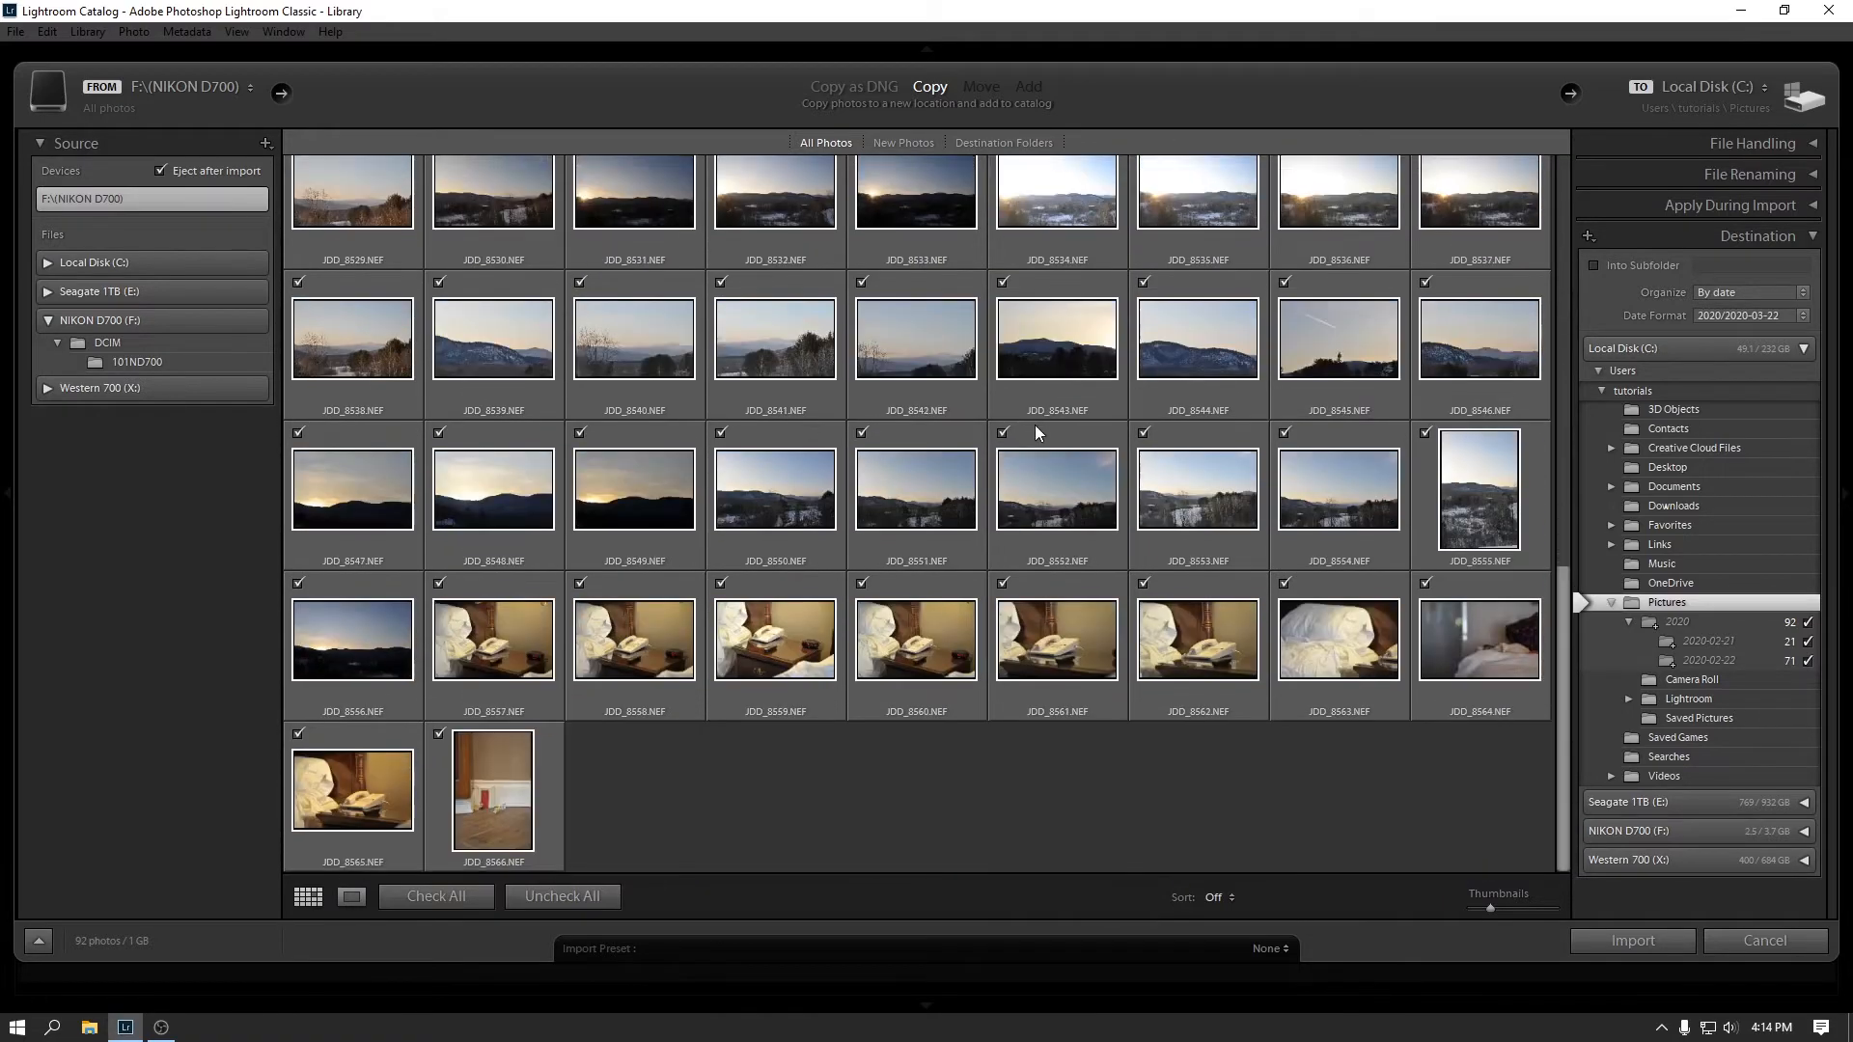
{"action": "scroll", "coordinate": [1035, 434], "scroll_direction": "up", "scroll_amount": 6}
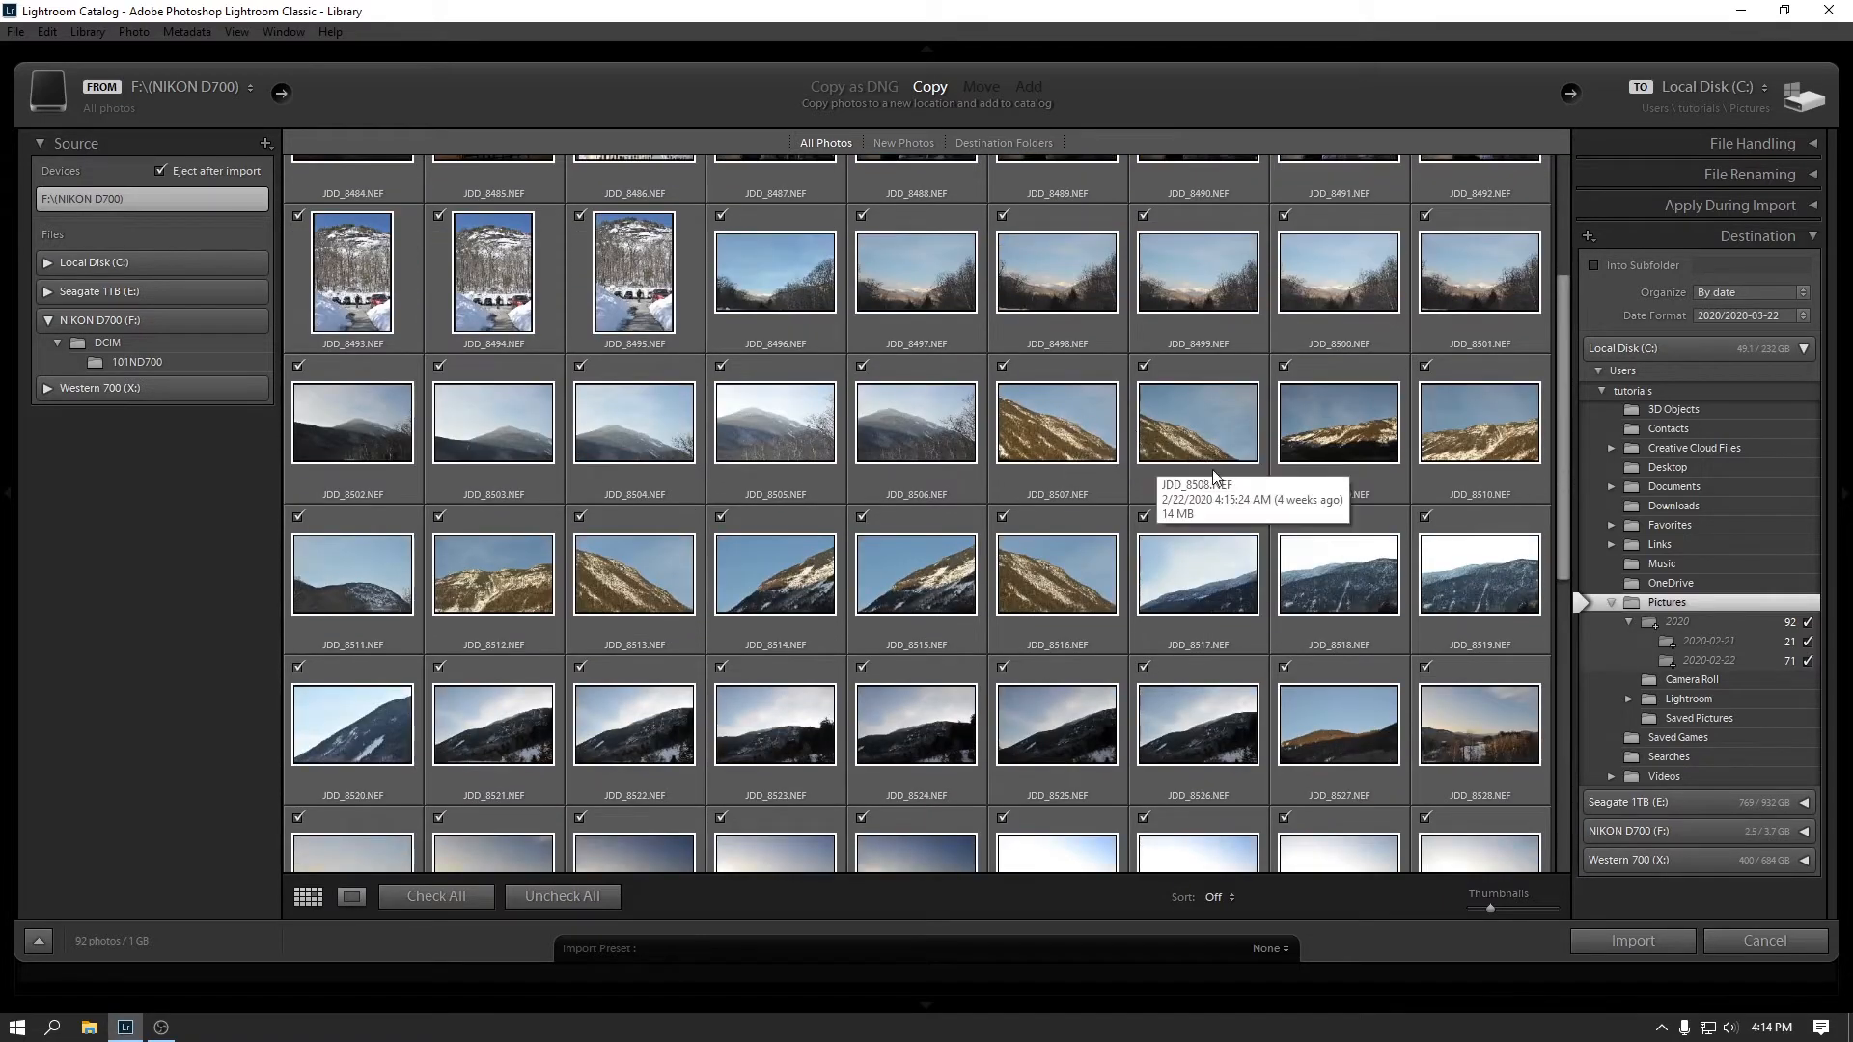
{"action": "scroll", "coordinate": [1254, 492], "scroll_direction": "up", "scroll_amount": 3}
{"action": "scroll", "coordinate": [1346, 510], "scroll_direction": "down", "scroll_amount": 3}
{"action": "scroll", "coordinate": [1254, 516], "scroll_direction": "up", "scroll_amount": 3}
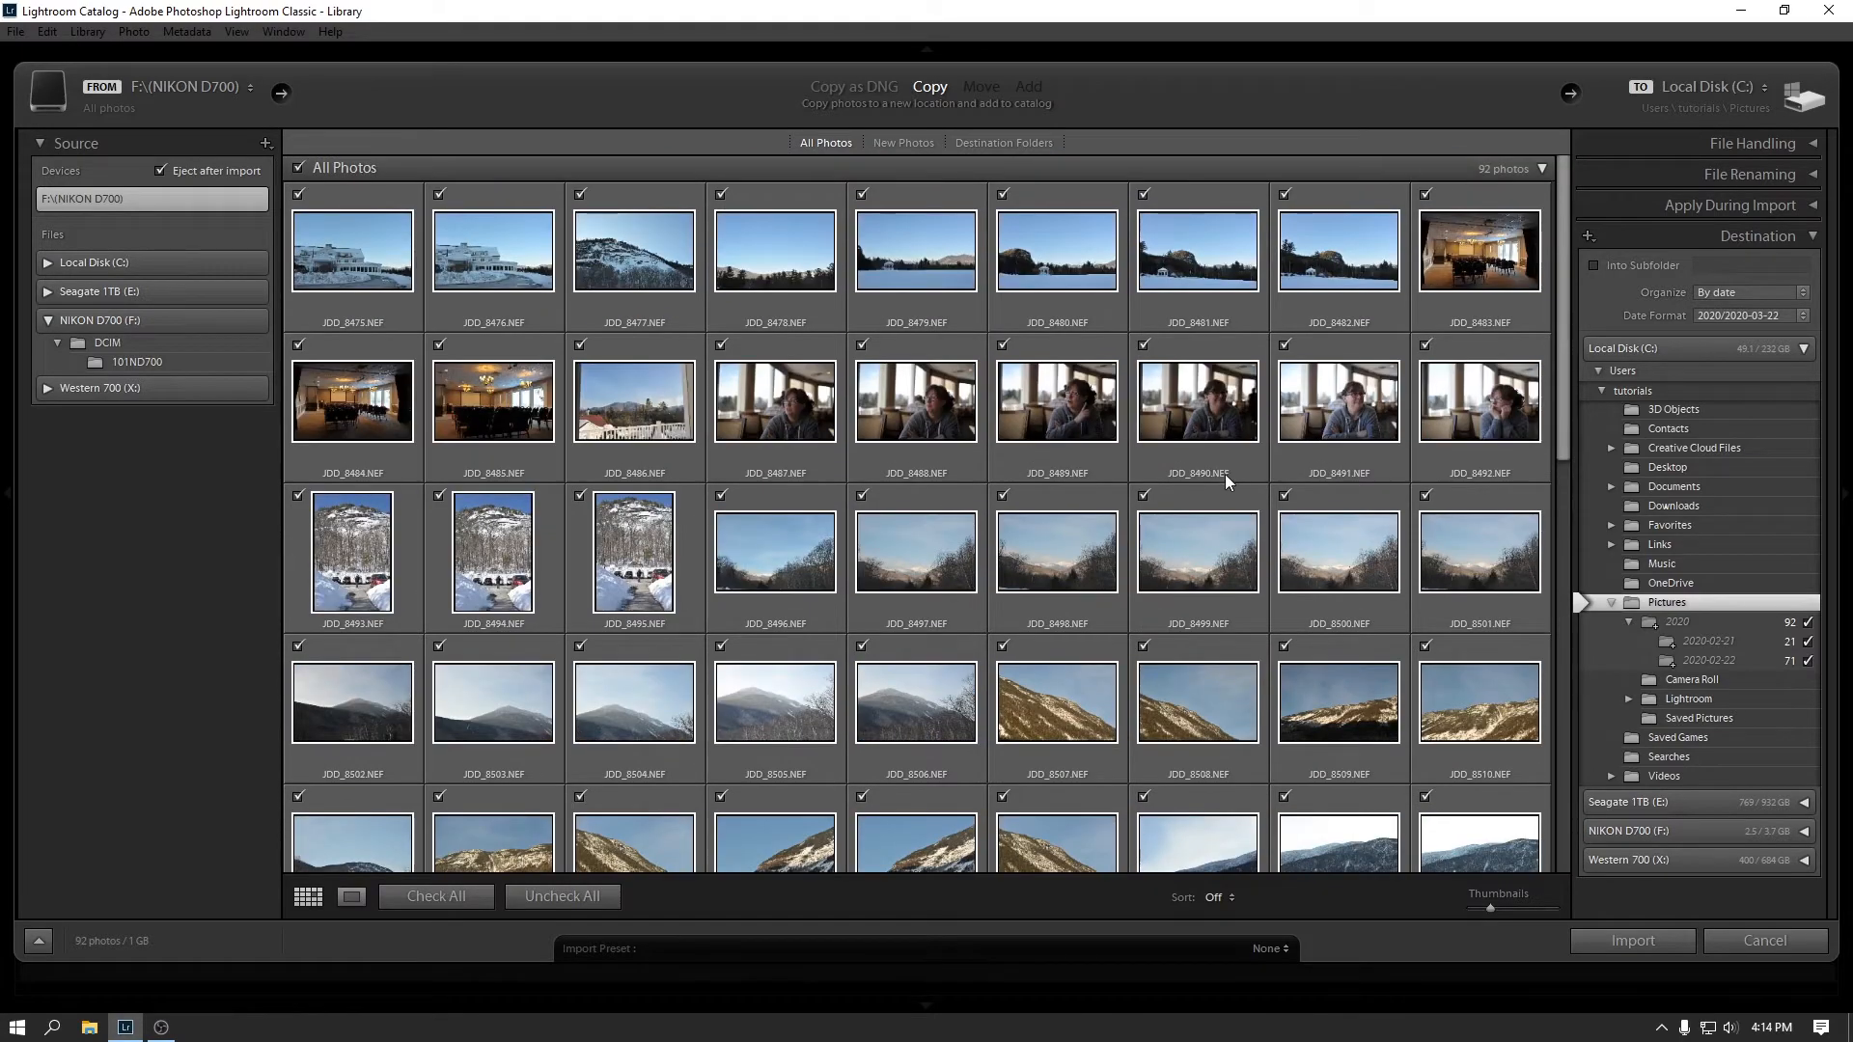
{"action": "mouse_move", "coordinate": [1227, 481]}
{"action": "mouse_move", "coordinate": [305, 205]}
Review the available import destinations and the File Handling options.
{"action": "mouse_move", "coordinate": [1679, 102]}
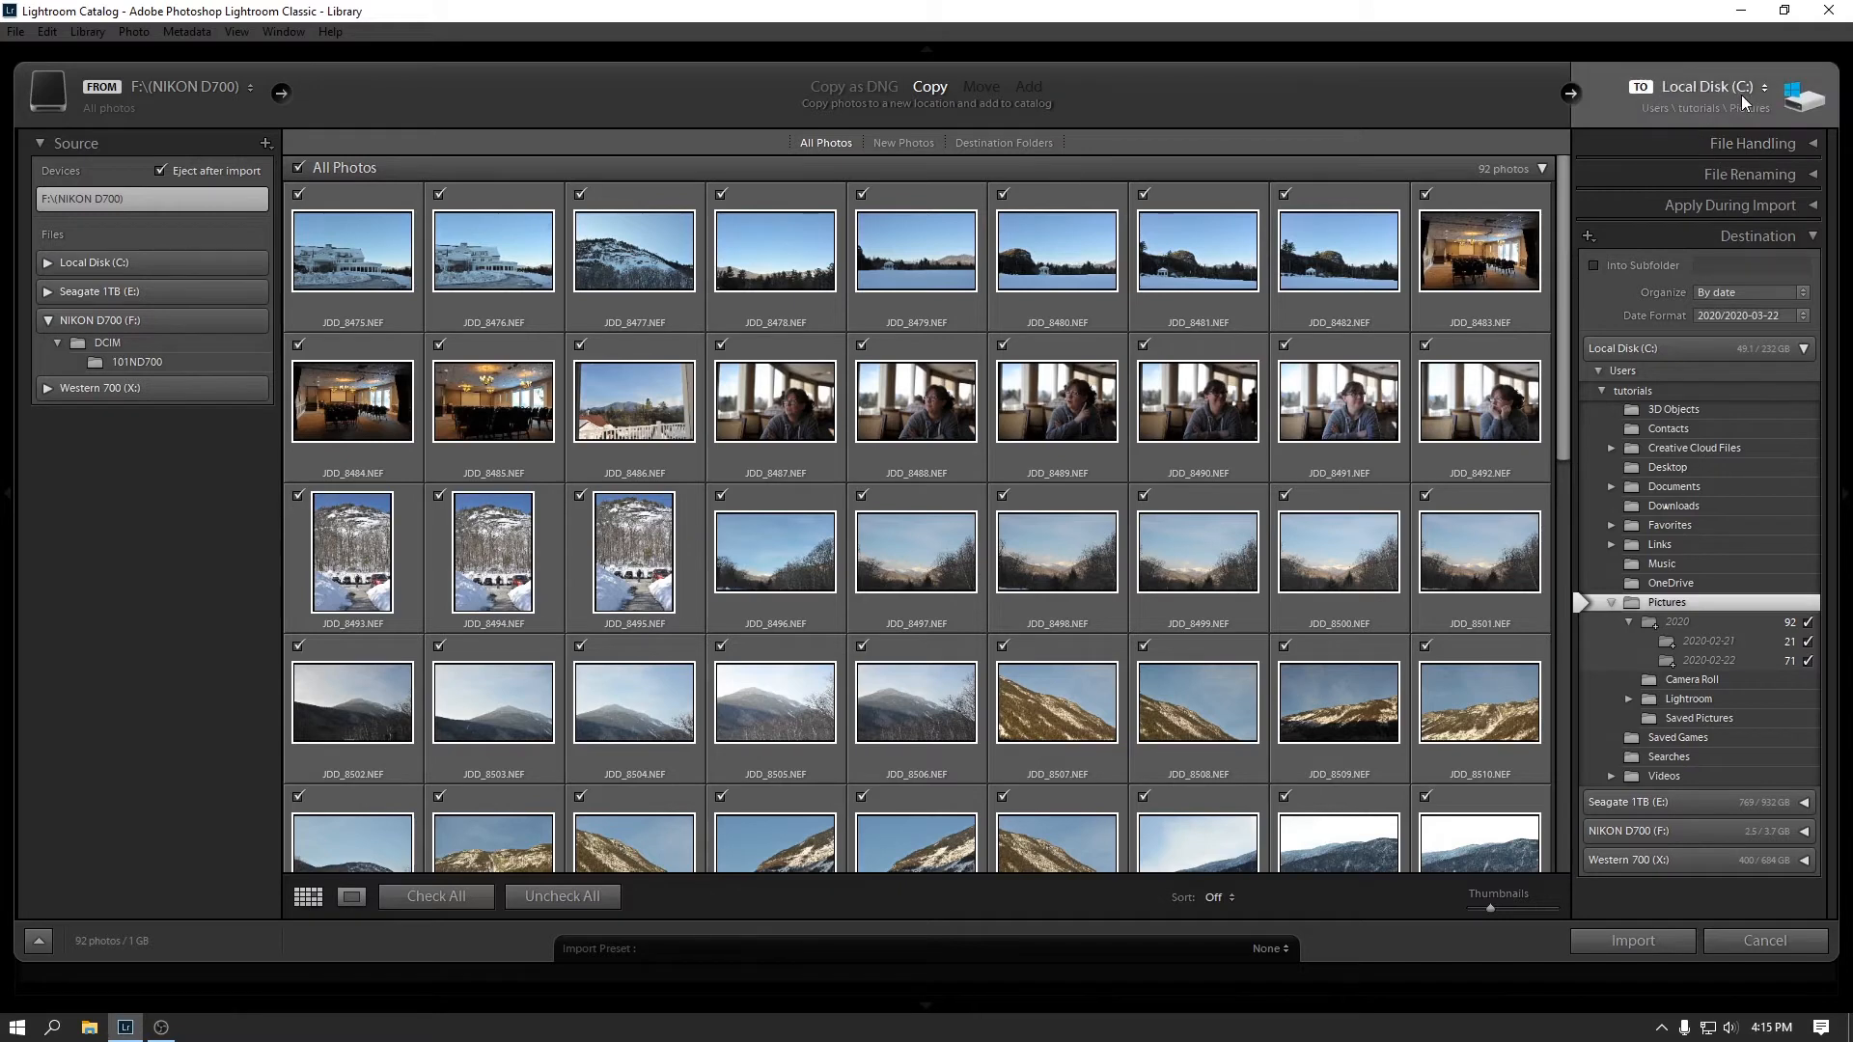
{"action": "left_click", "coordinate": [1698, 91]}
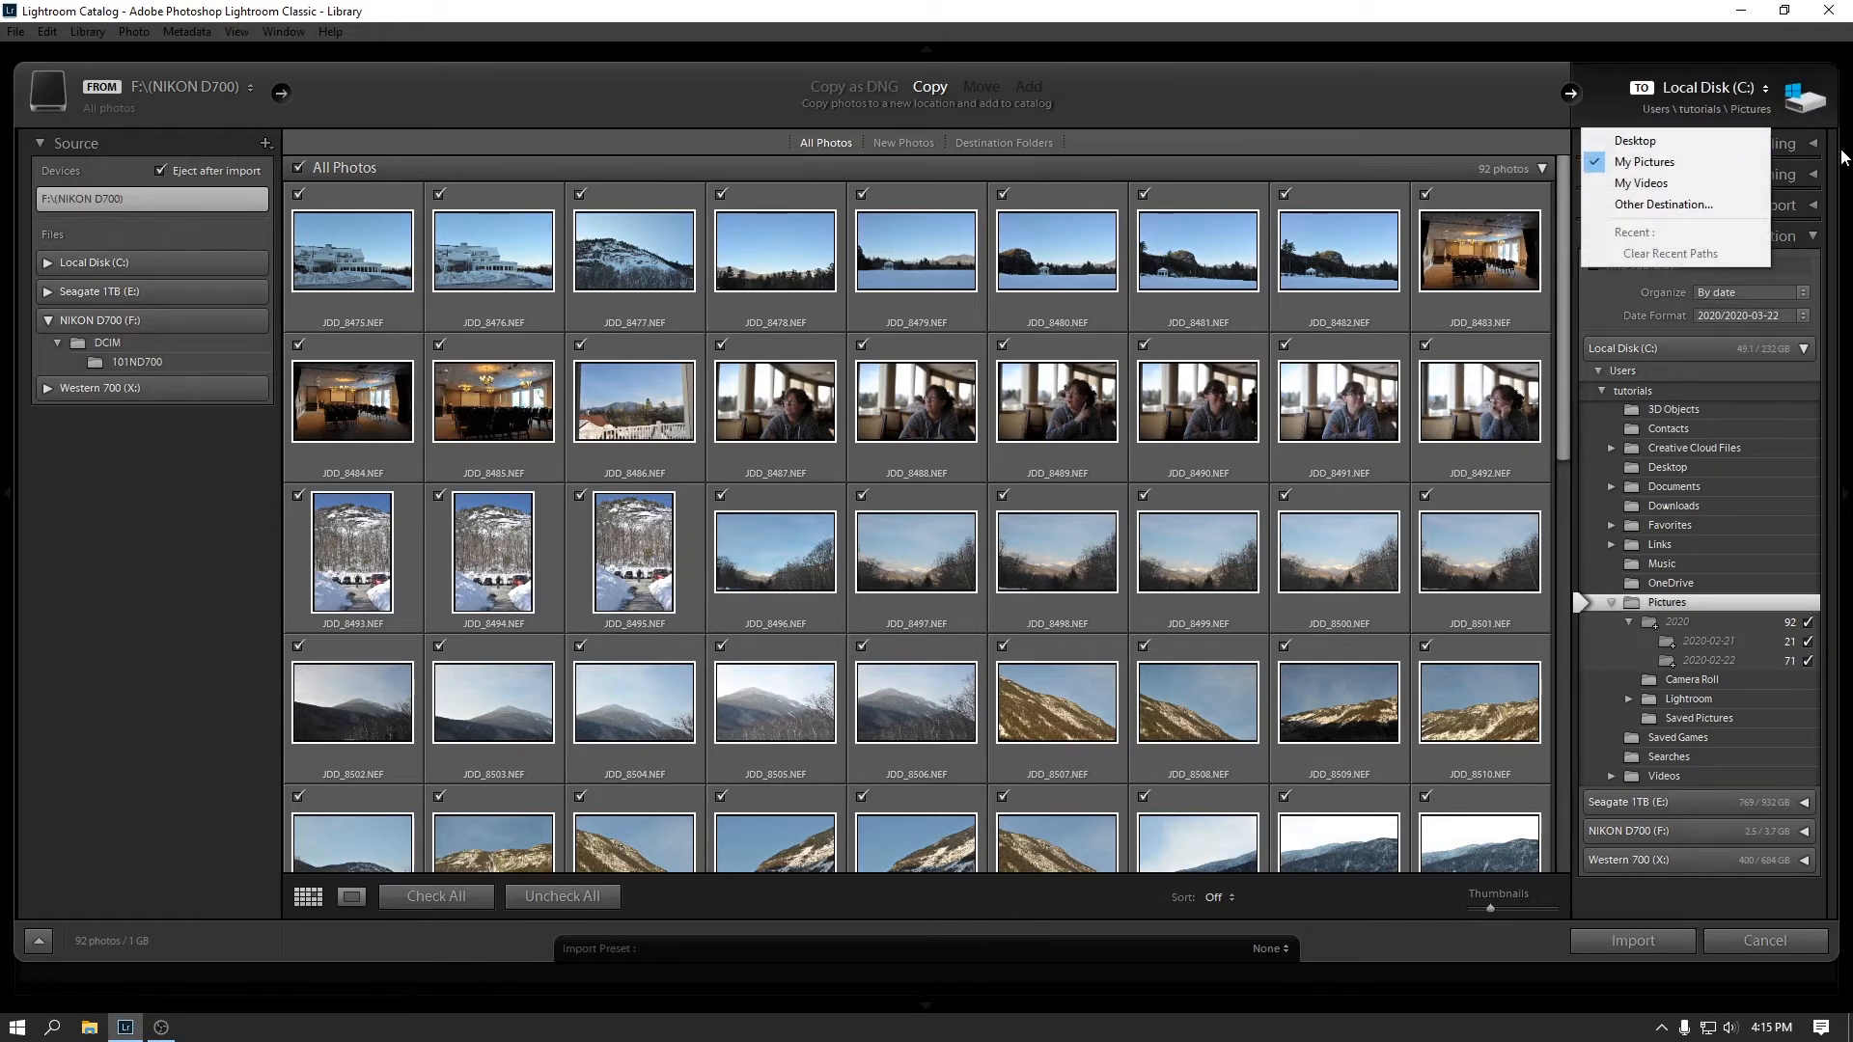
{"action": "left_click", "coordinate": [1476, 95]}
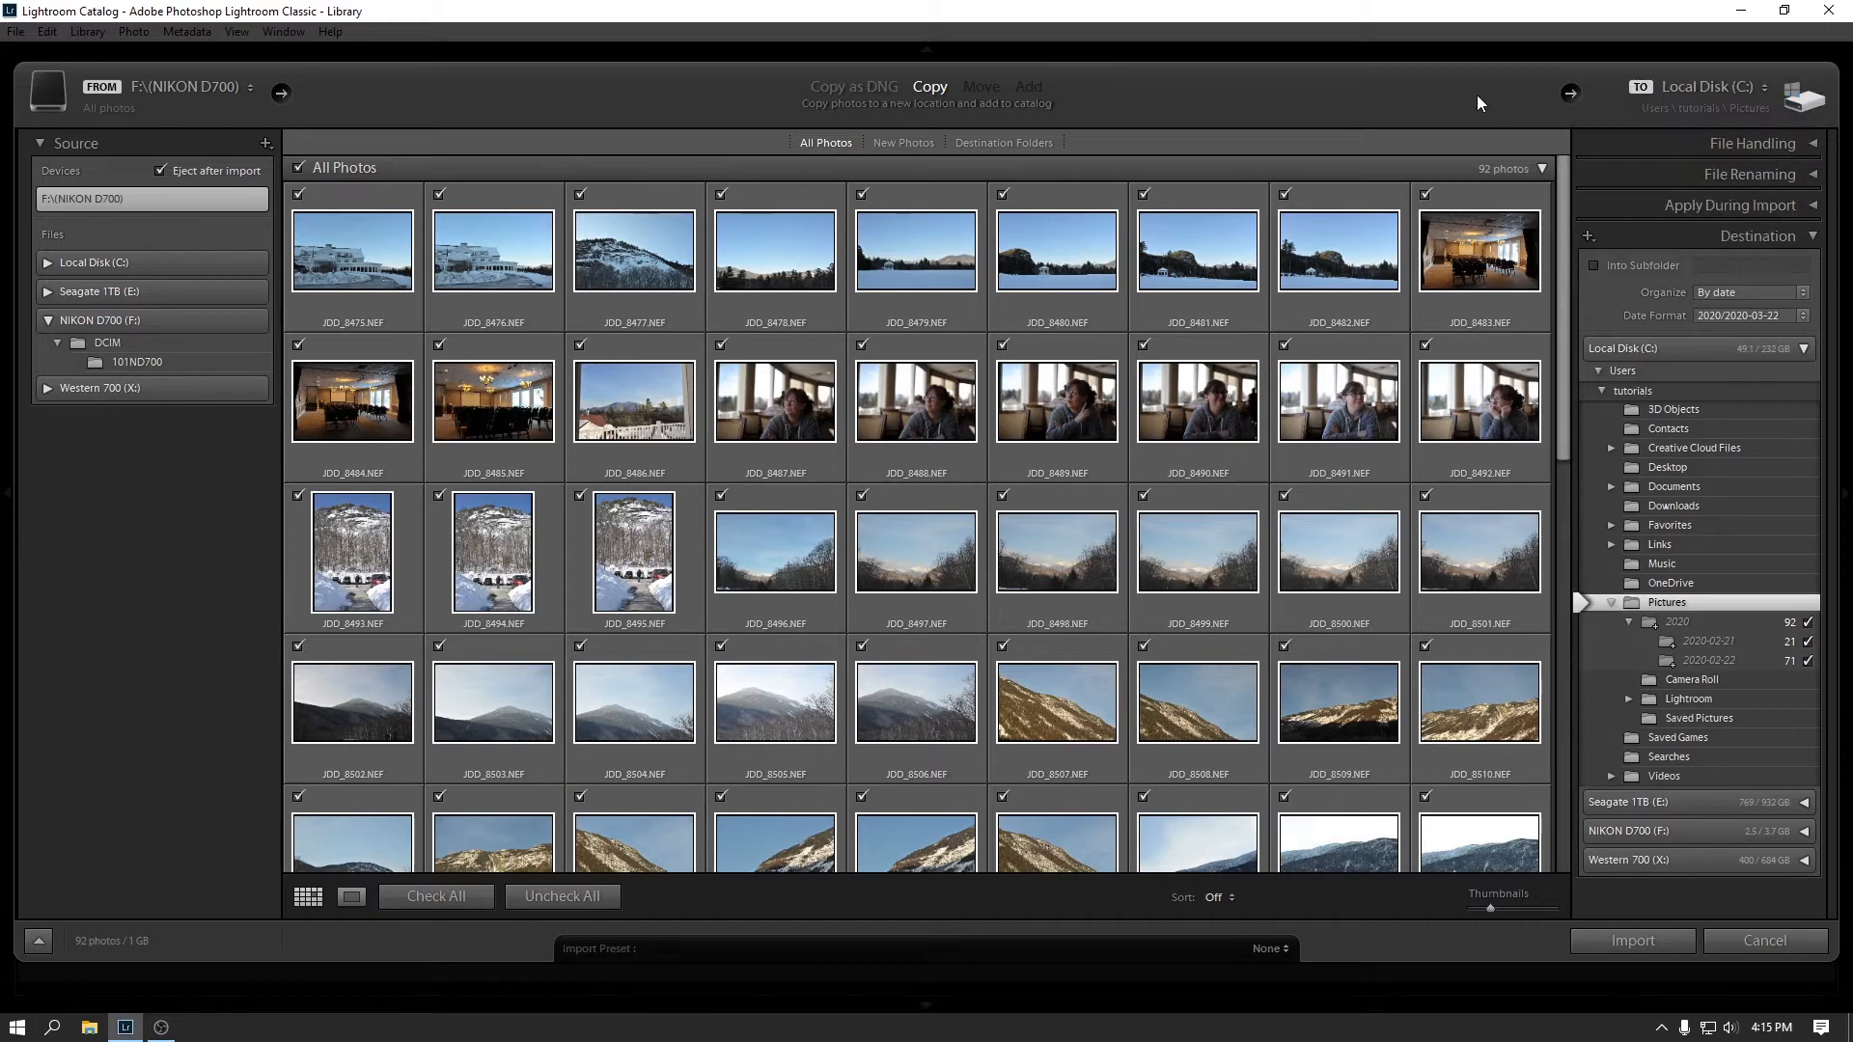
{"action": "left_click", "coordinate": [1763, 142]}
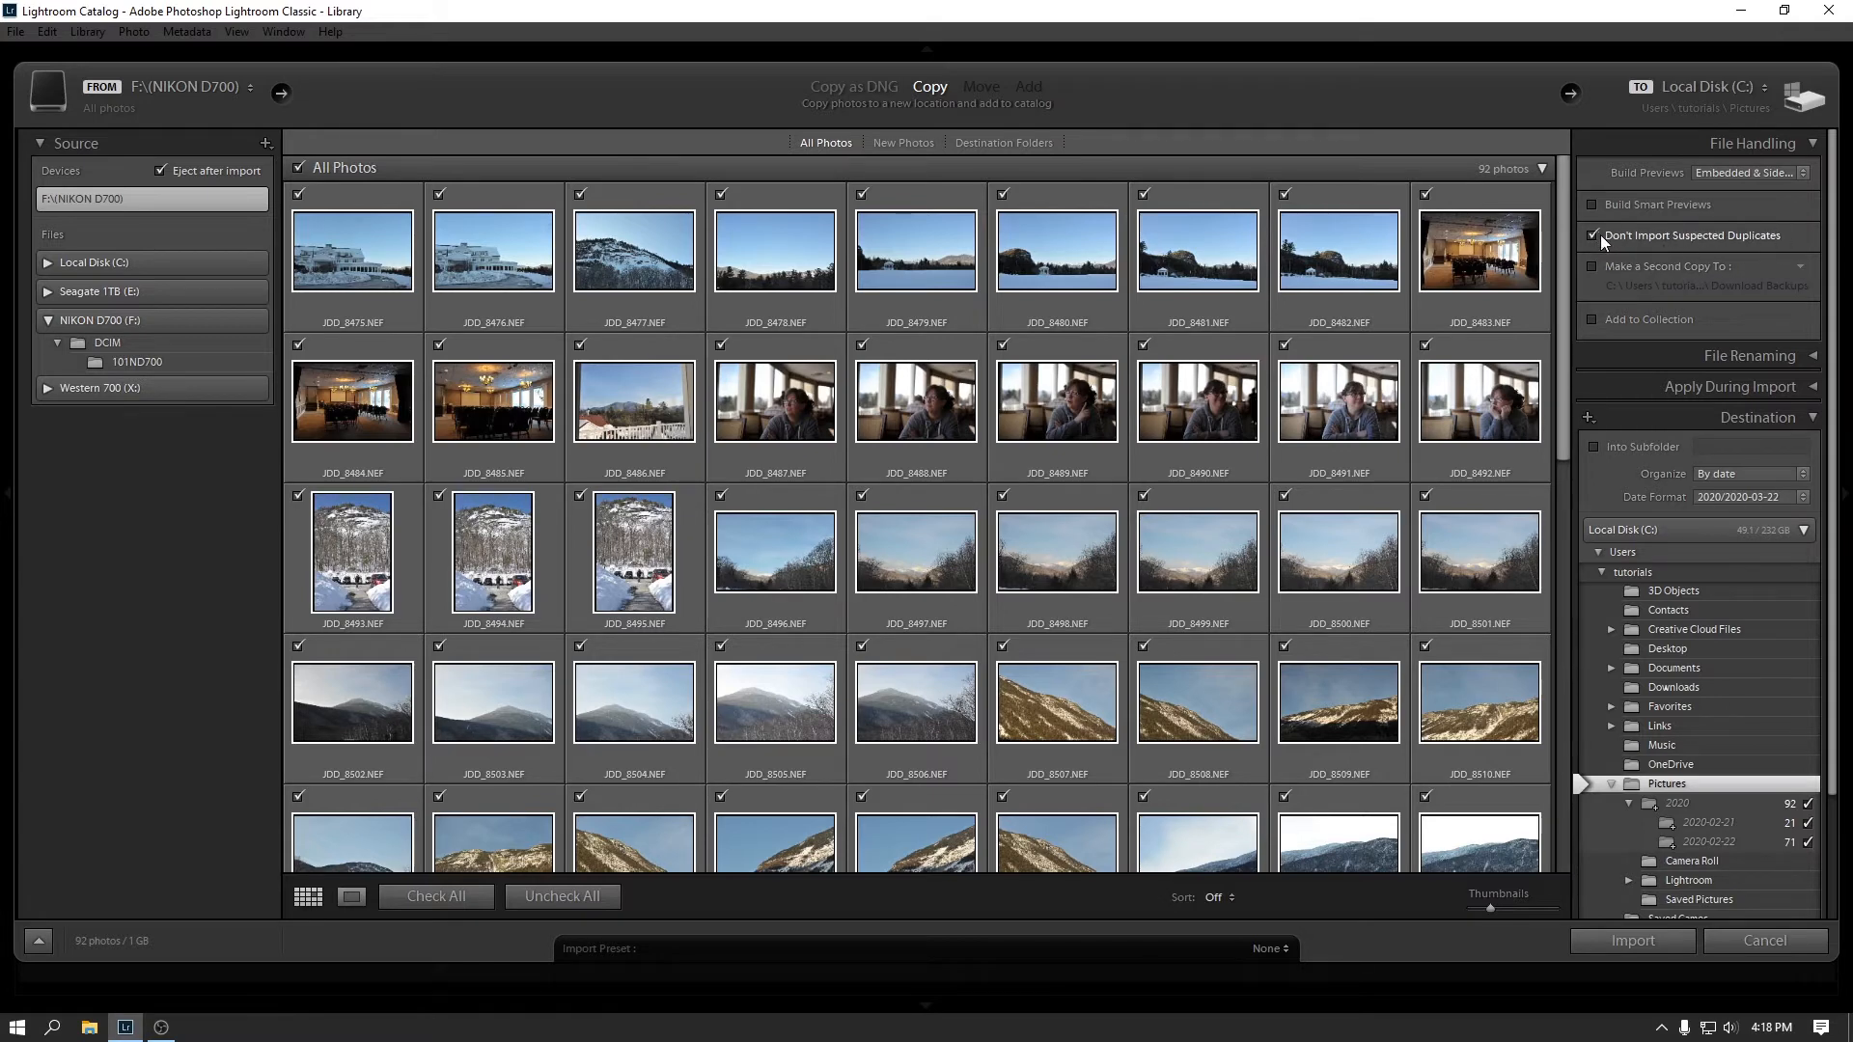
{"action": "left_click", "coordinate": [1767, 143]}
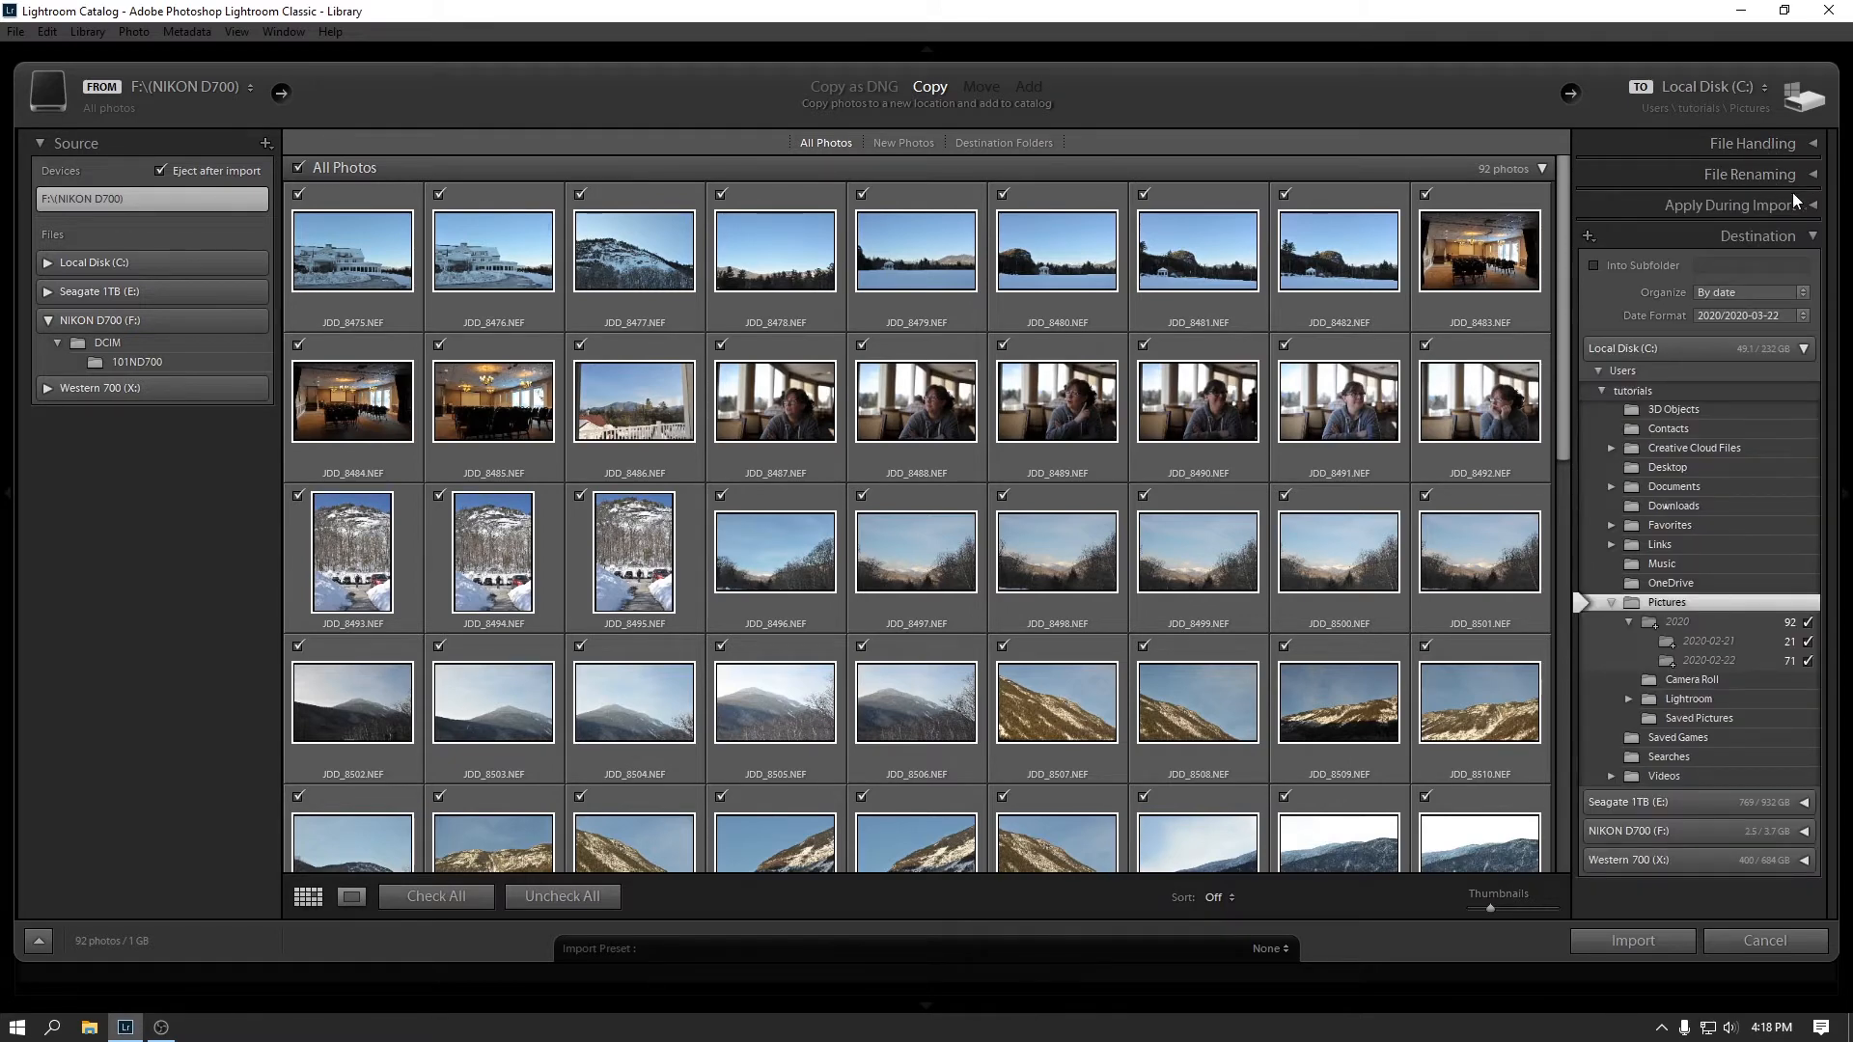
Try renaming the files with the Date - Filename template, review the other templates, and turn renaming off again.
{"action": "left_click", "coordinate": [1743, 176]}
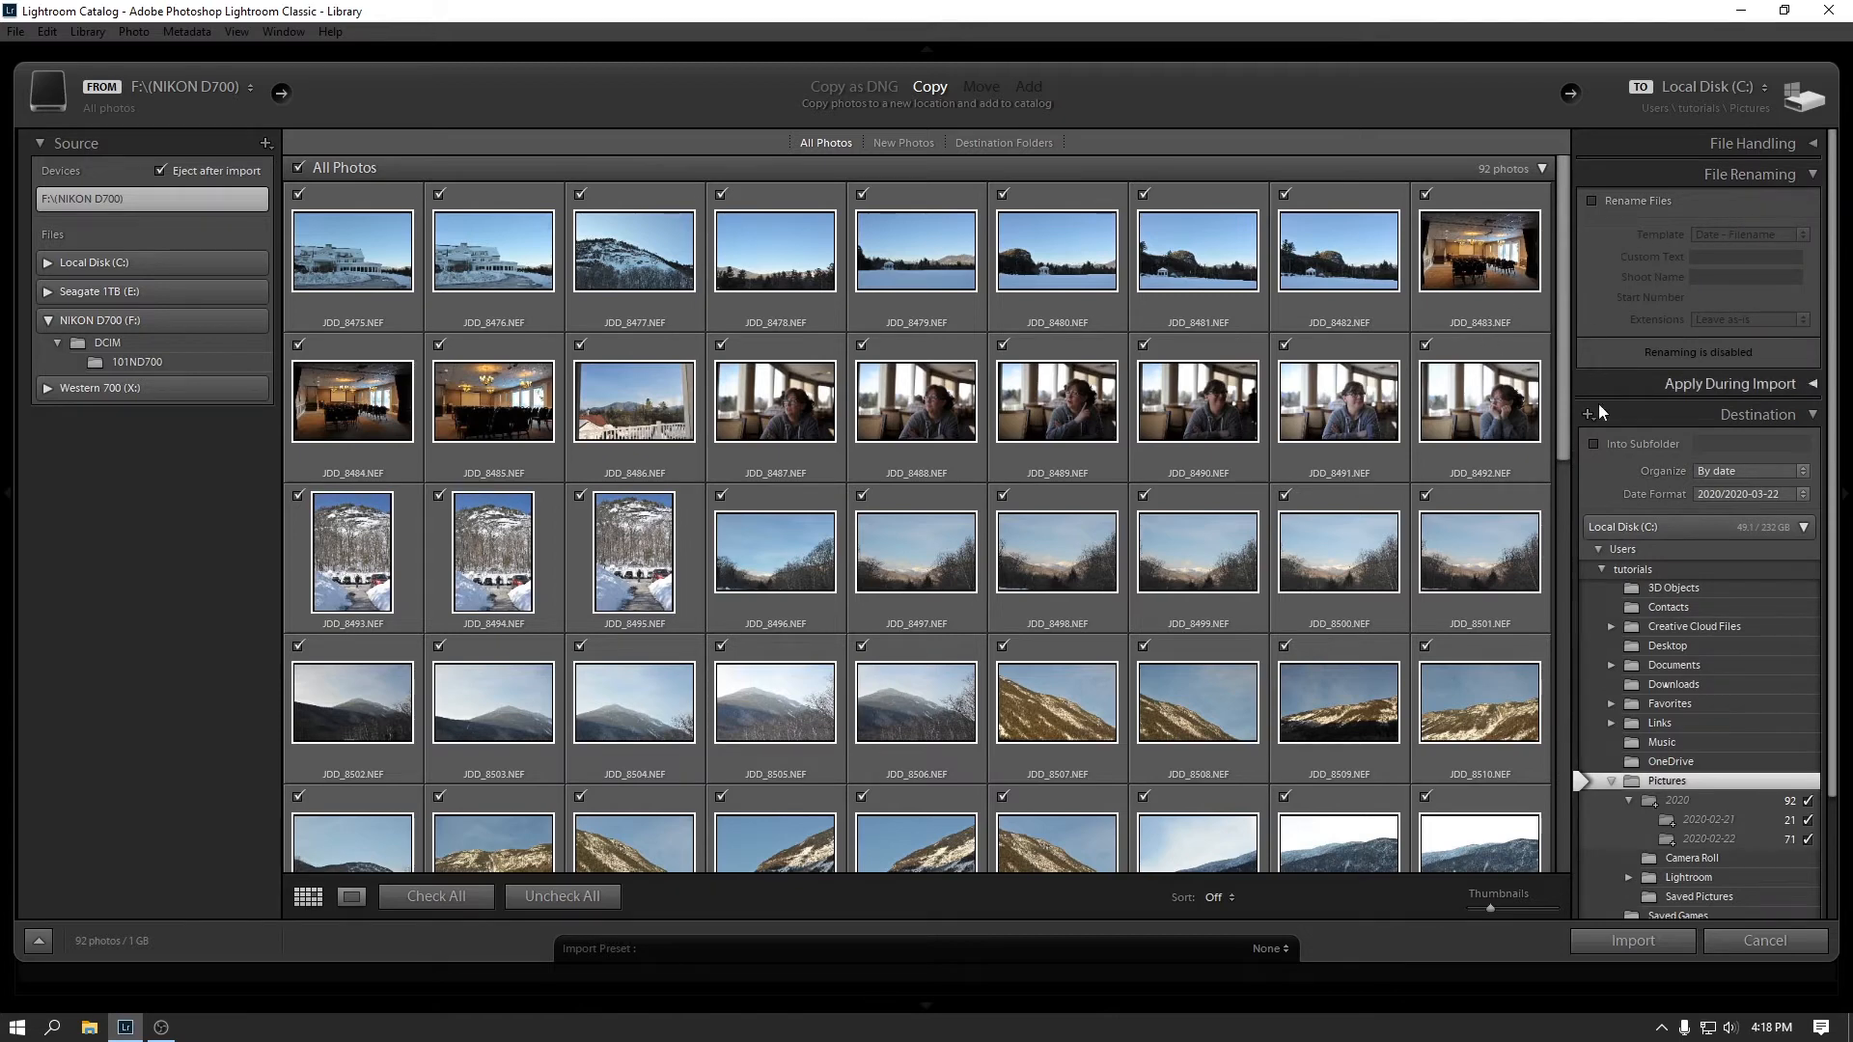
{"action": "left_click", "coordinate": [1592, 202]}
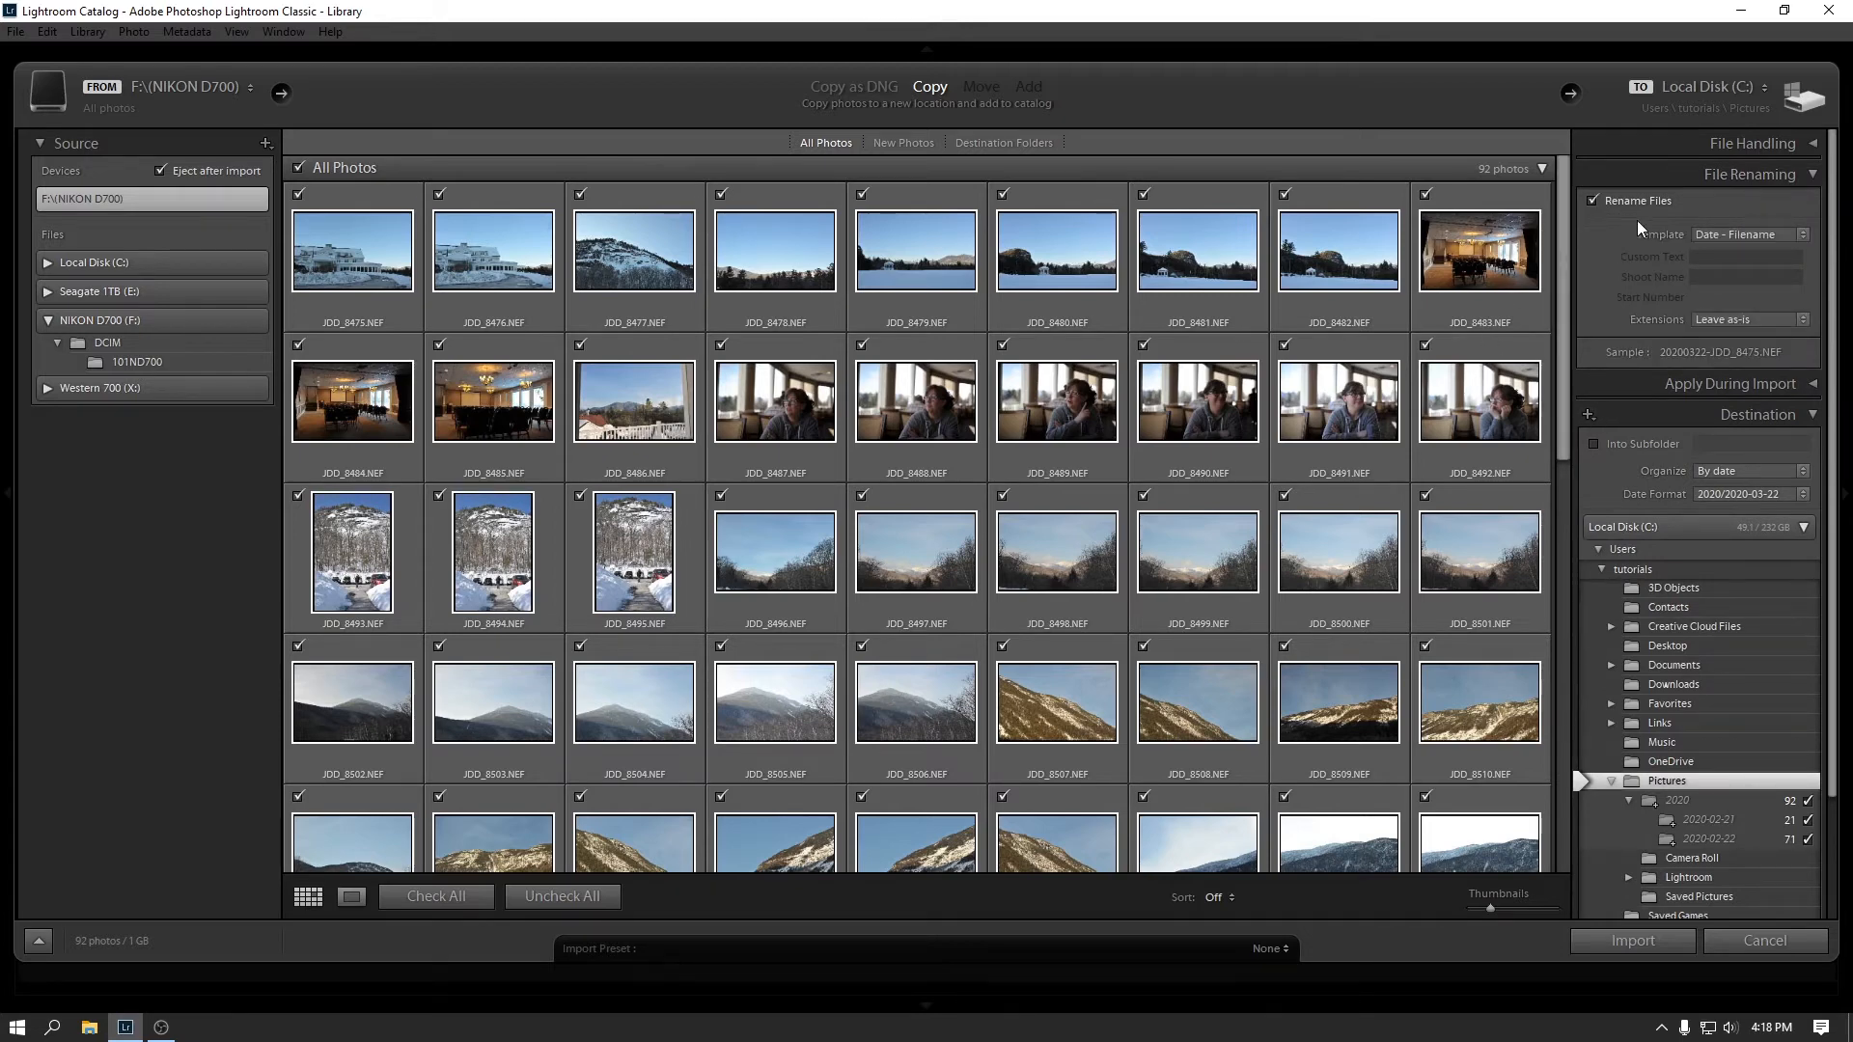
{"action": "left_click", "coordinate": [1786, 230]}
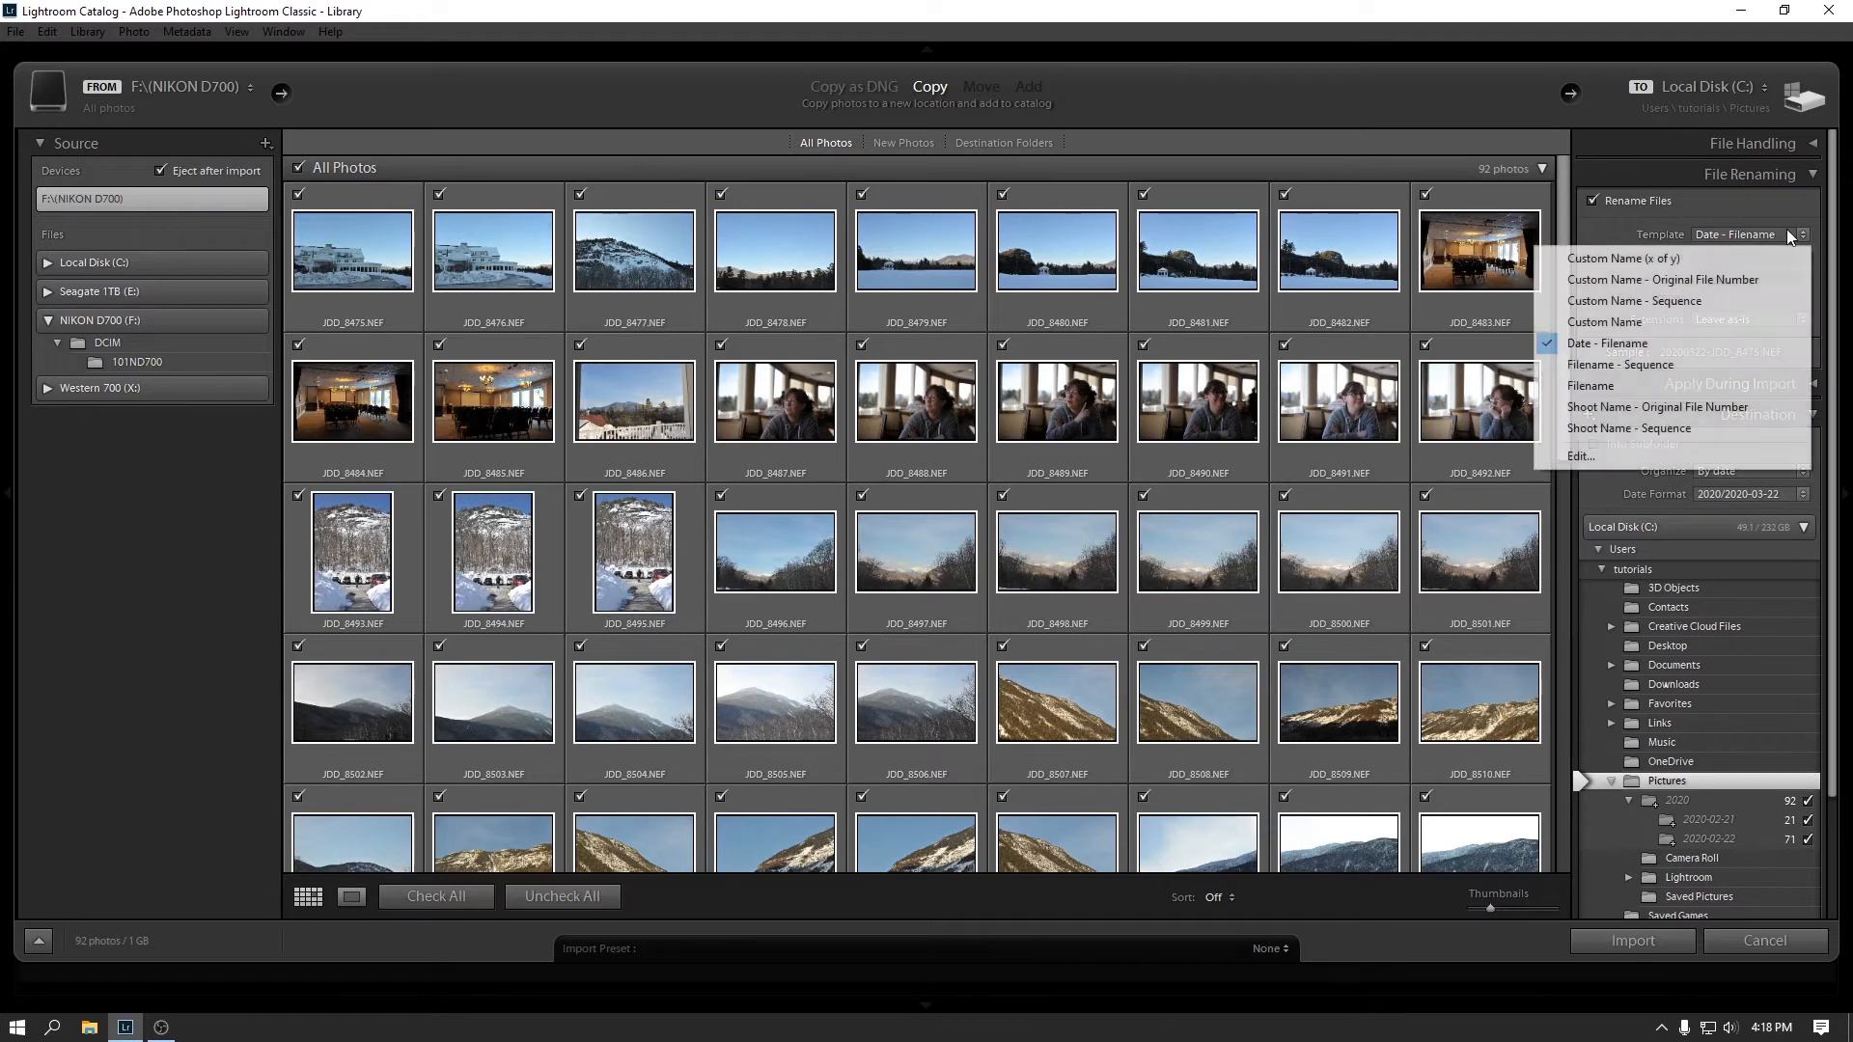
{"action": "left_click", "coordinate": [1641, 230]}
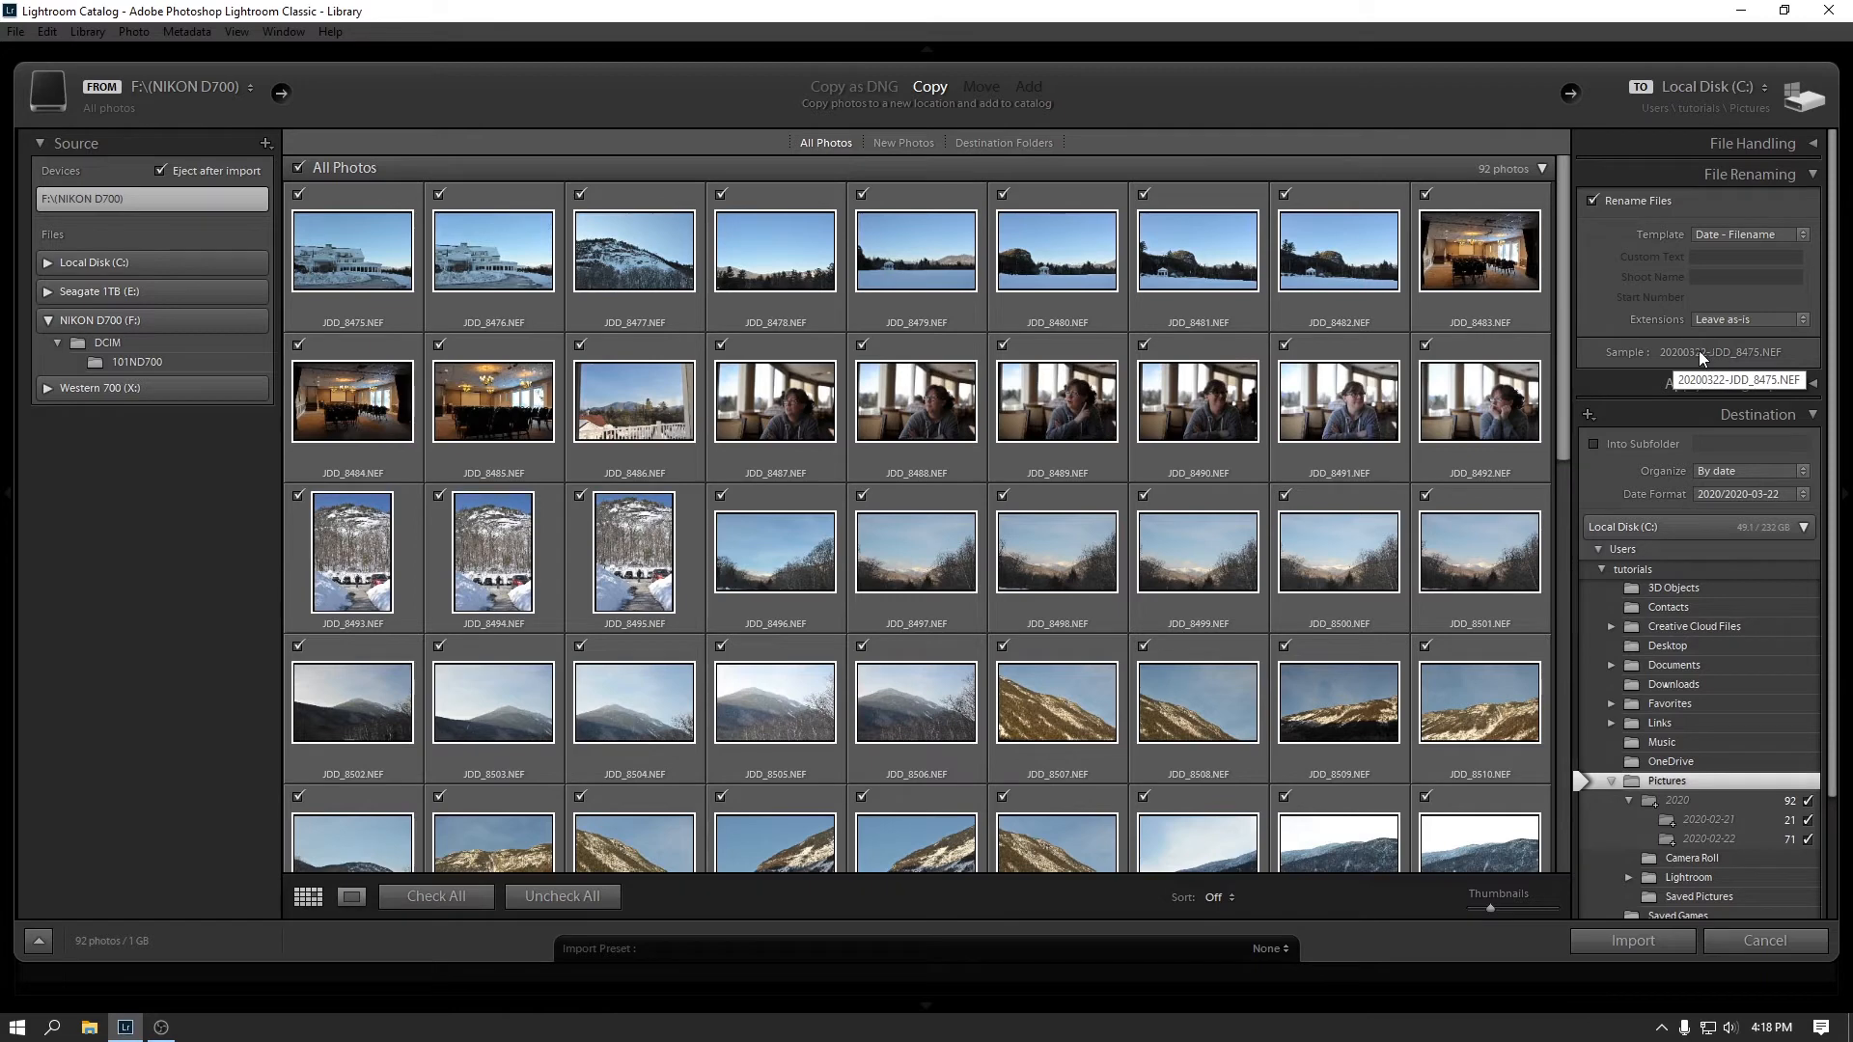
{"action": "left_click", "coordinate": [1594, 200]}
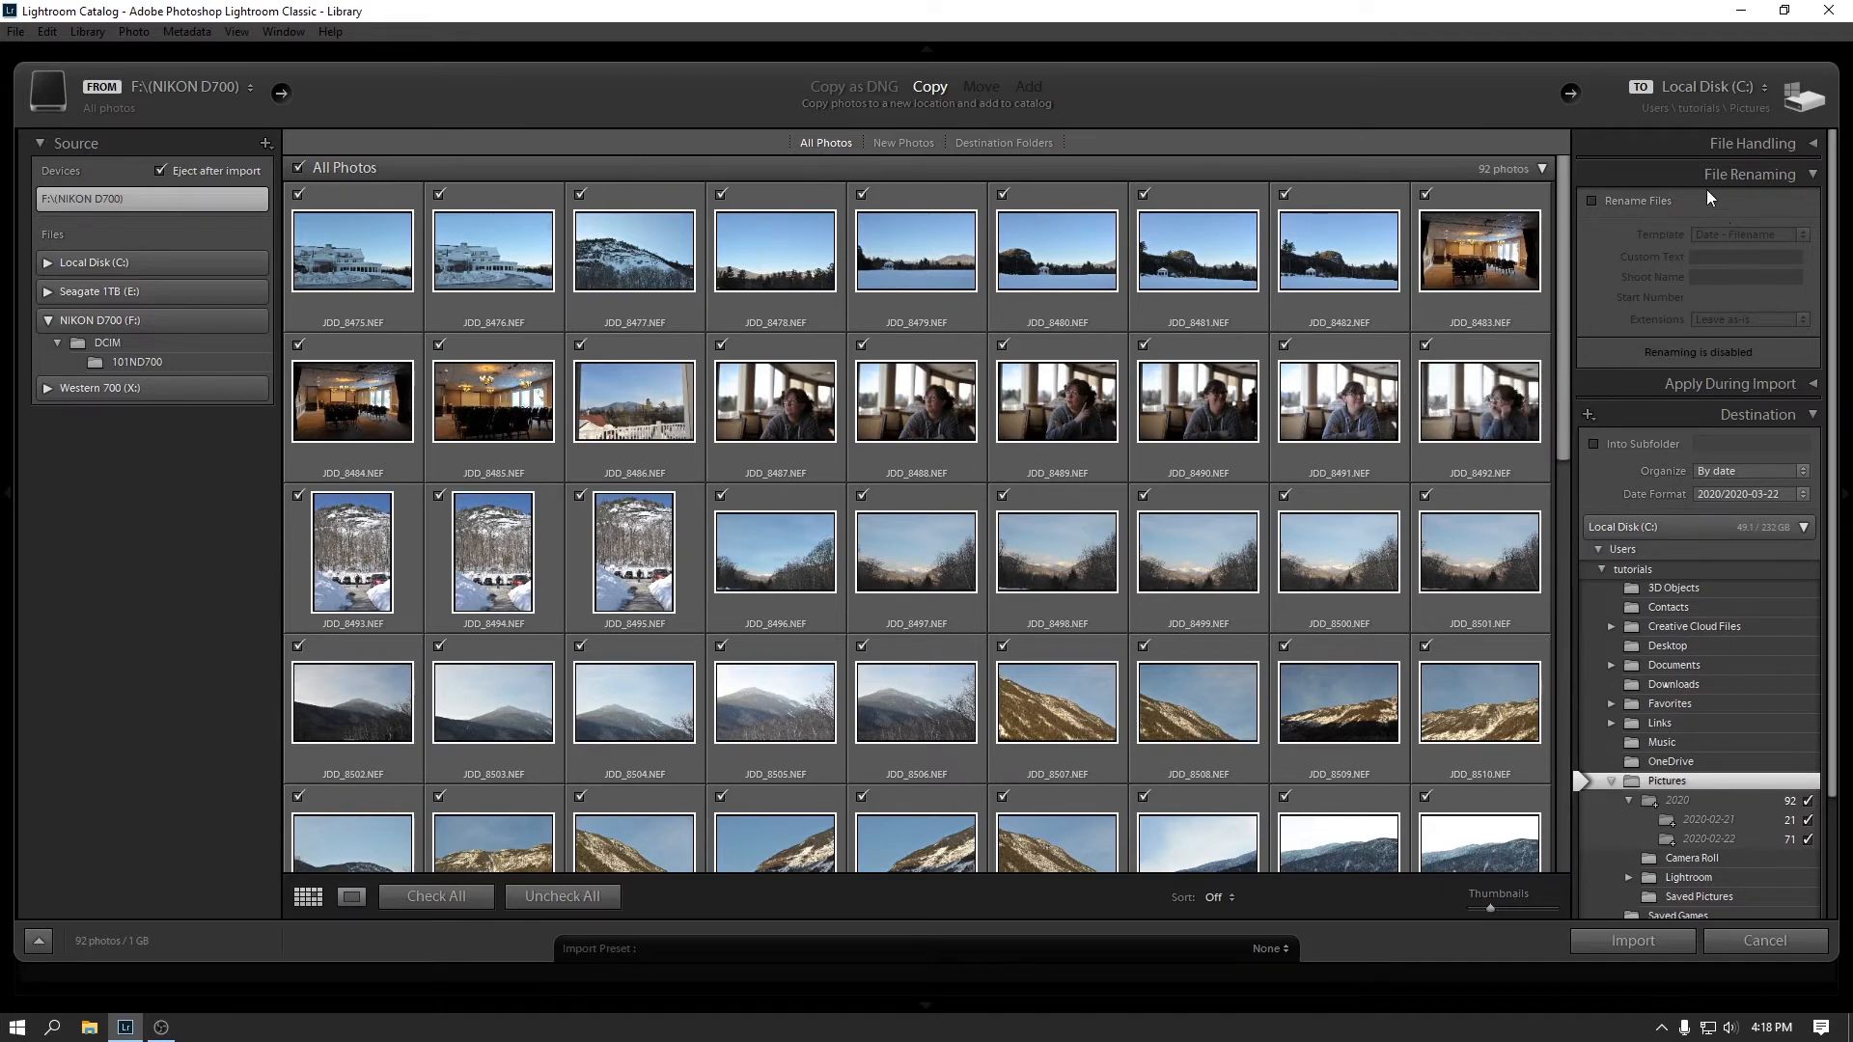
{"action": "left_click", "coordinate": [1756, 176]}
Review the Develop Settings presets that can be applied to the photos during import.
{"action": "left_click", "coordinate": [1744, 207]}
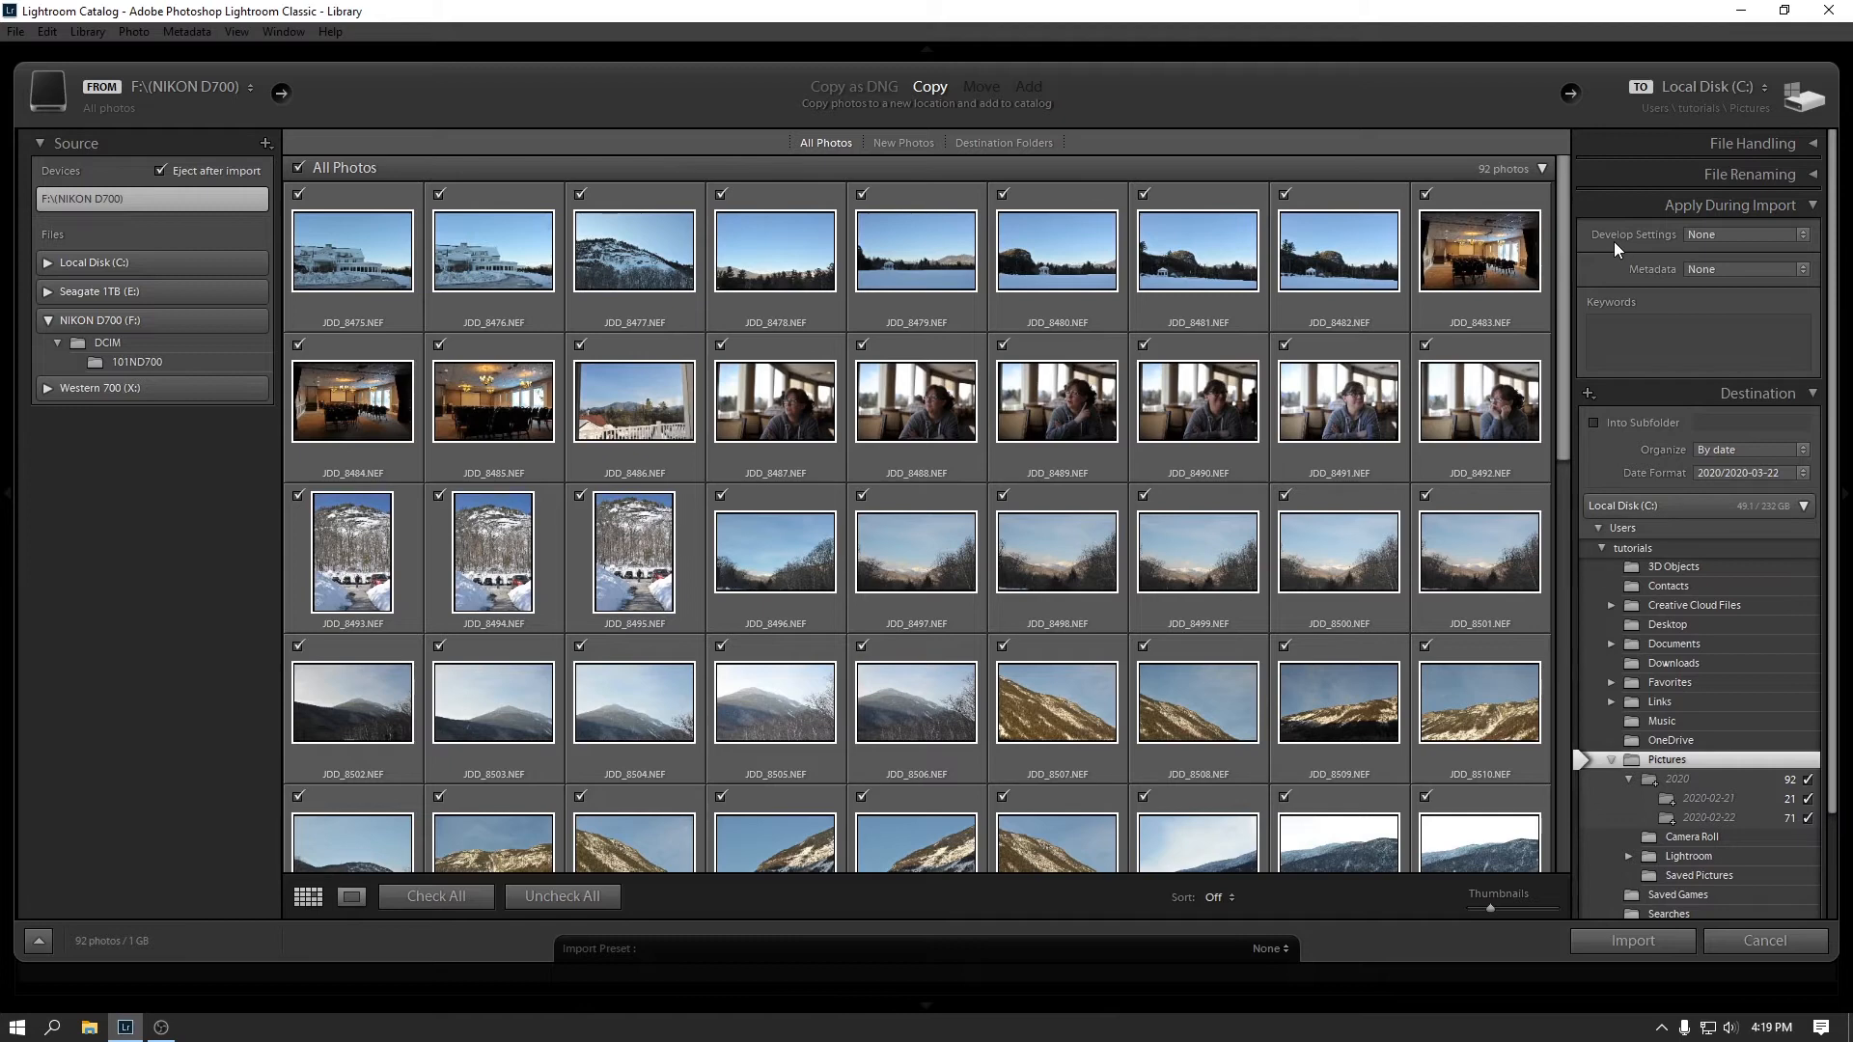
{"action": "left_click", "coordinate": [1745, 234]}
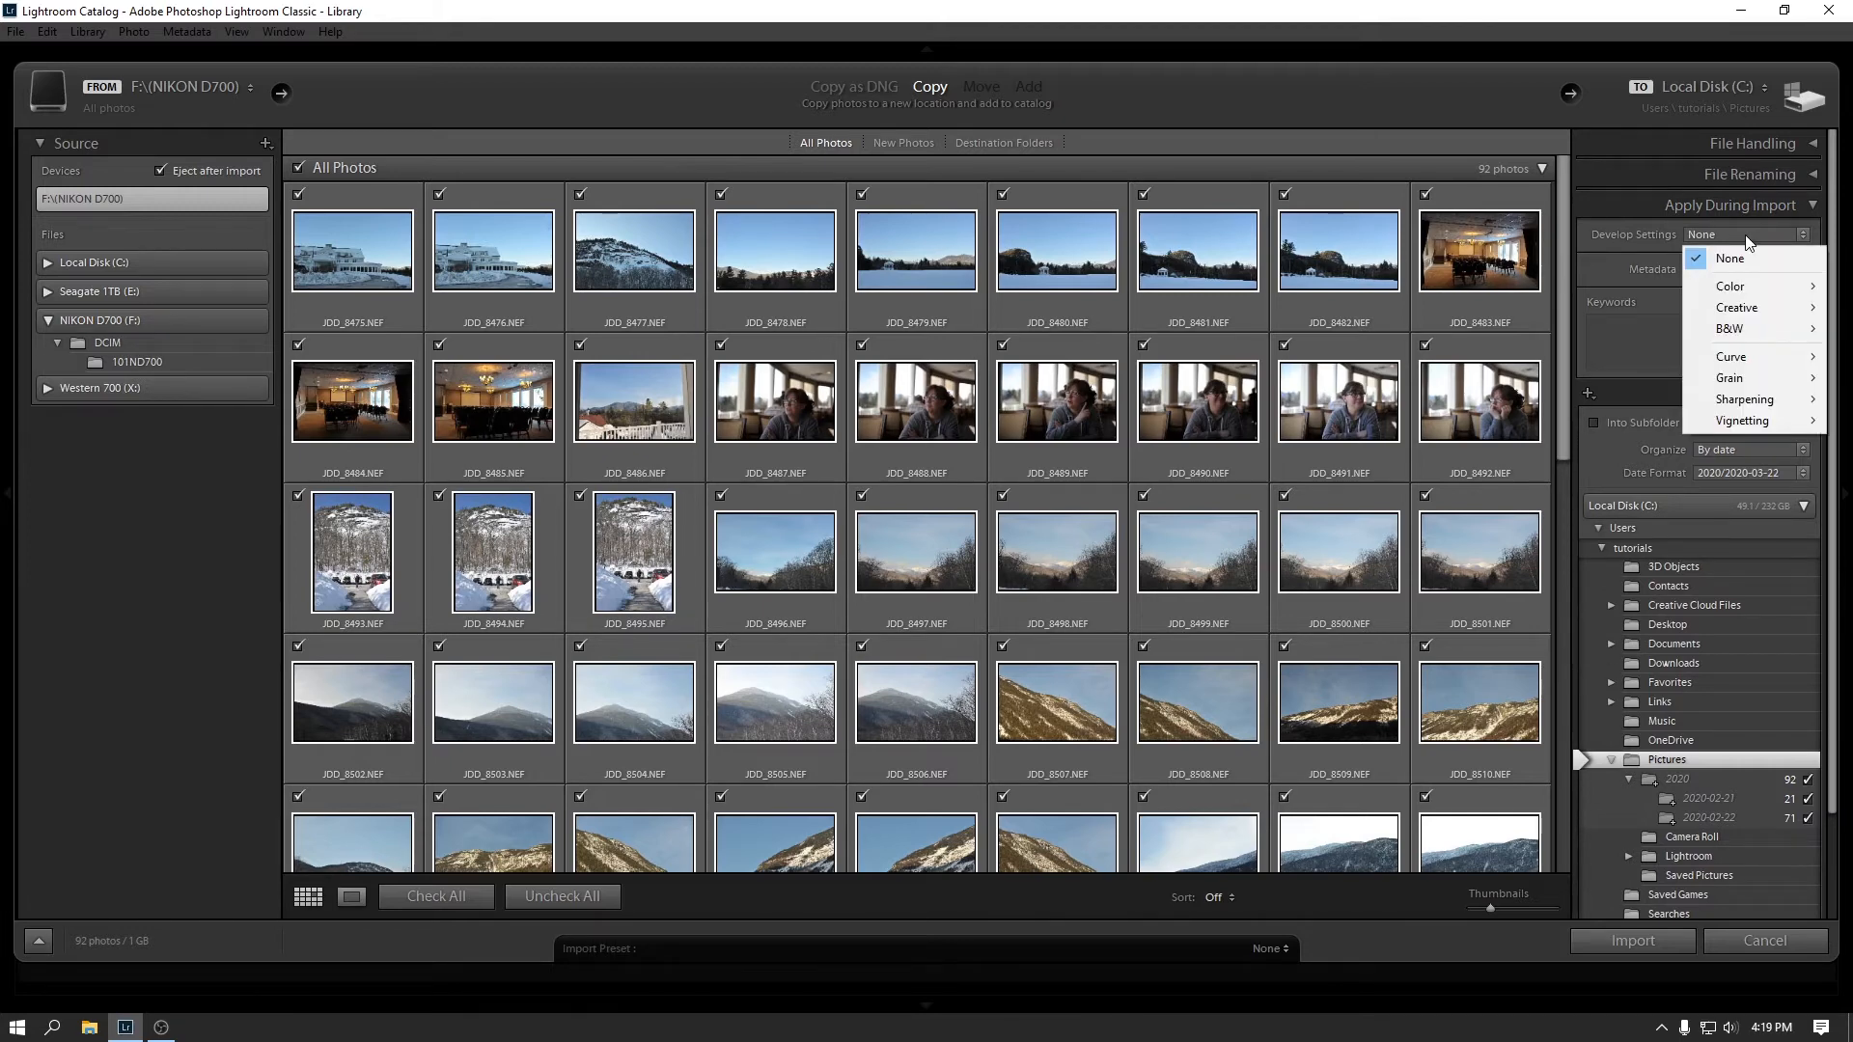
{"action": "left_click", "coordinate": [1747, 240]}
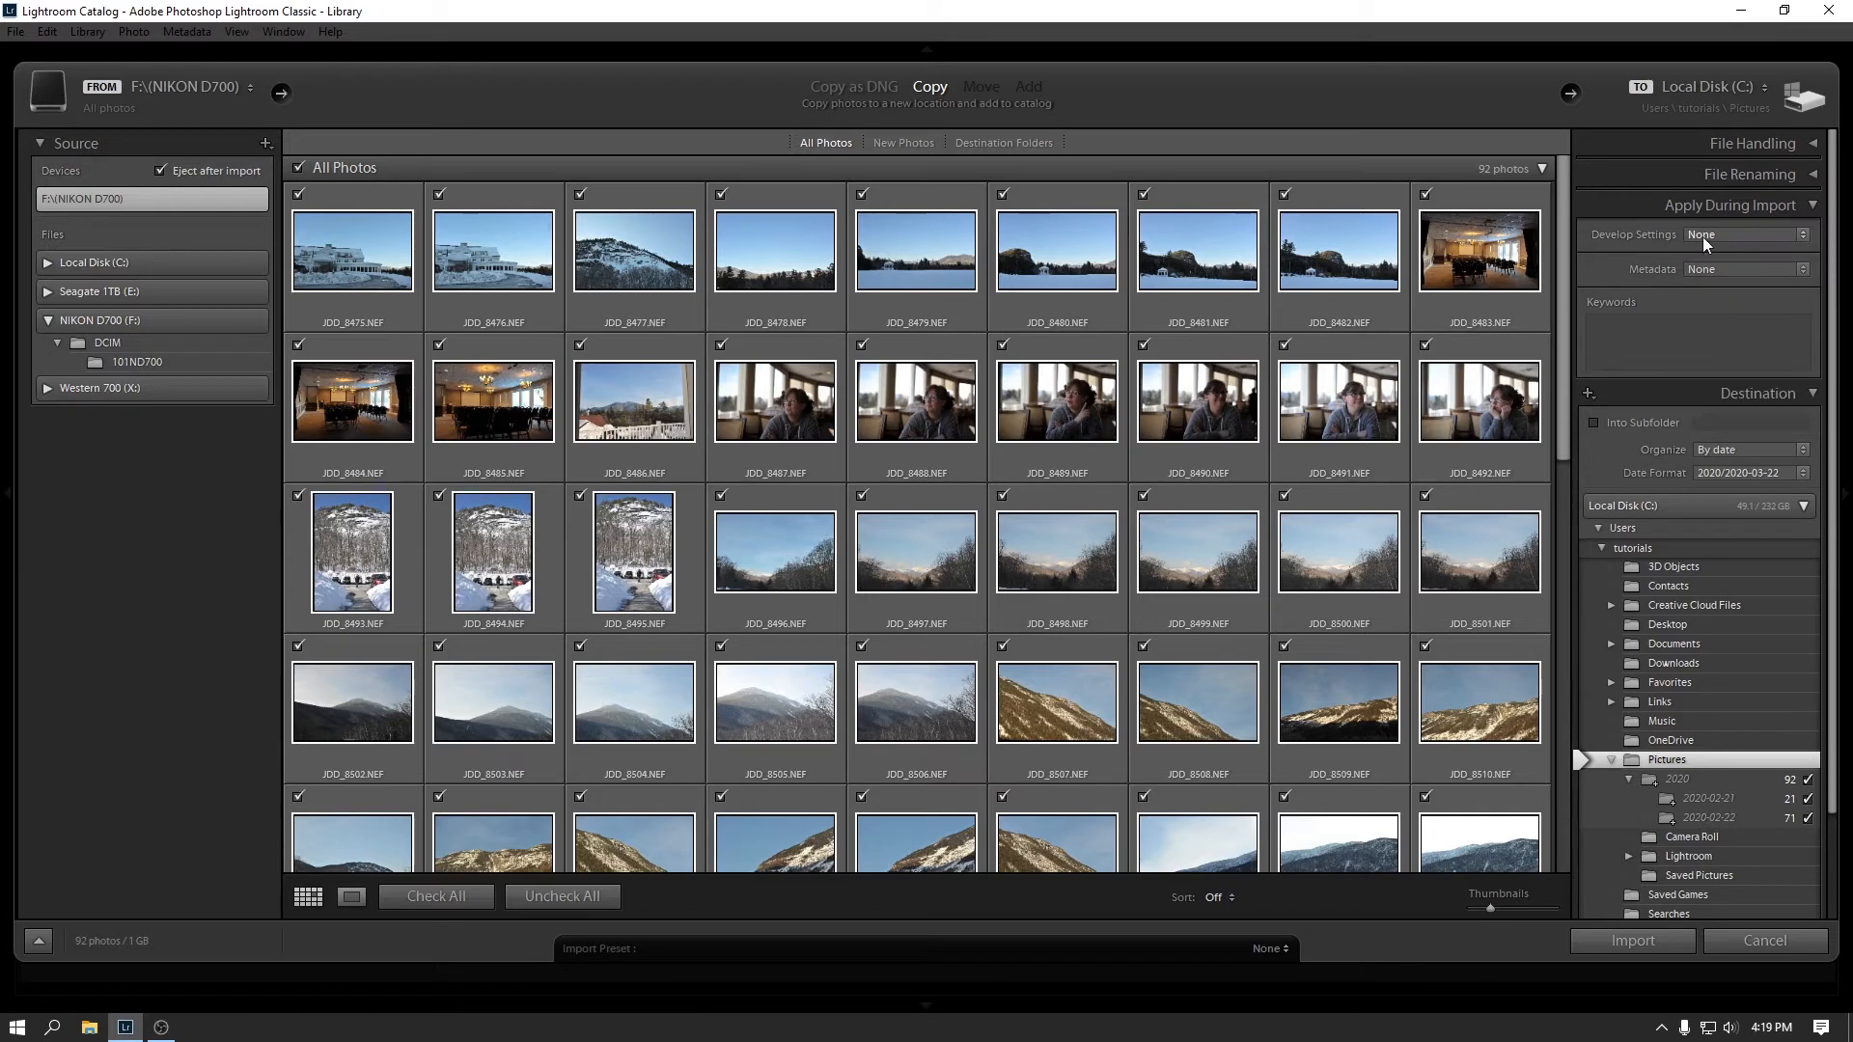
Examine the fields offered for a new metadata preset and close it without creating one.
{"action": "left_click", "coordinate": [1750, 271]}
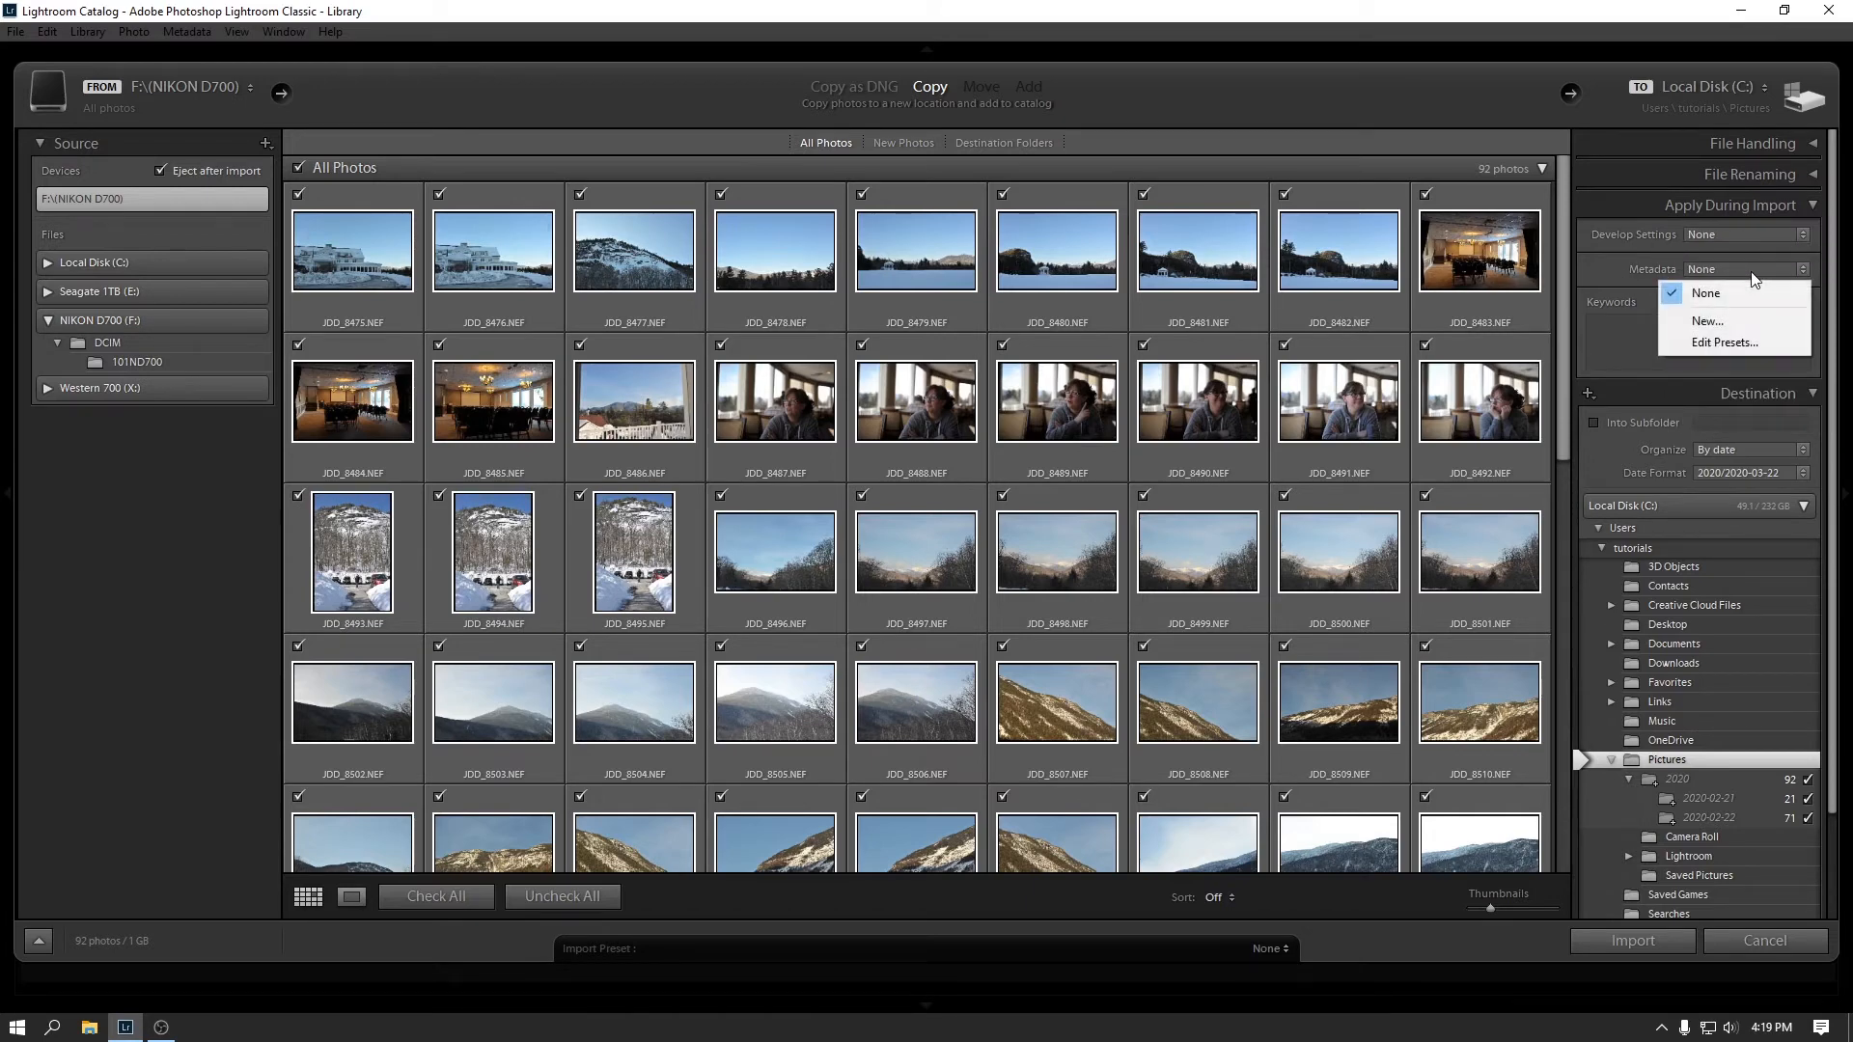
{"action": "left_click", "coordinate": [1717, 322]}
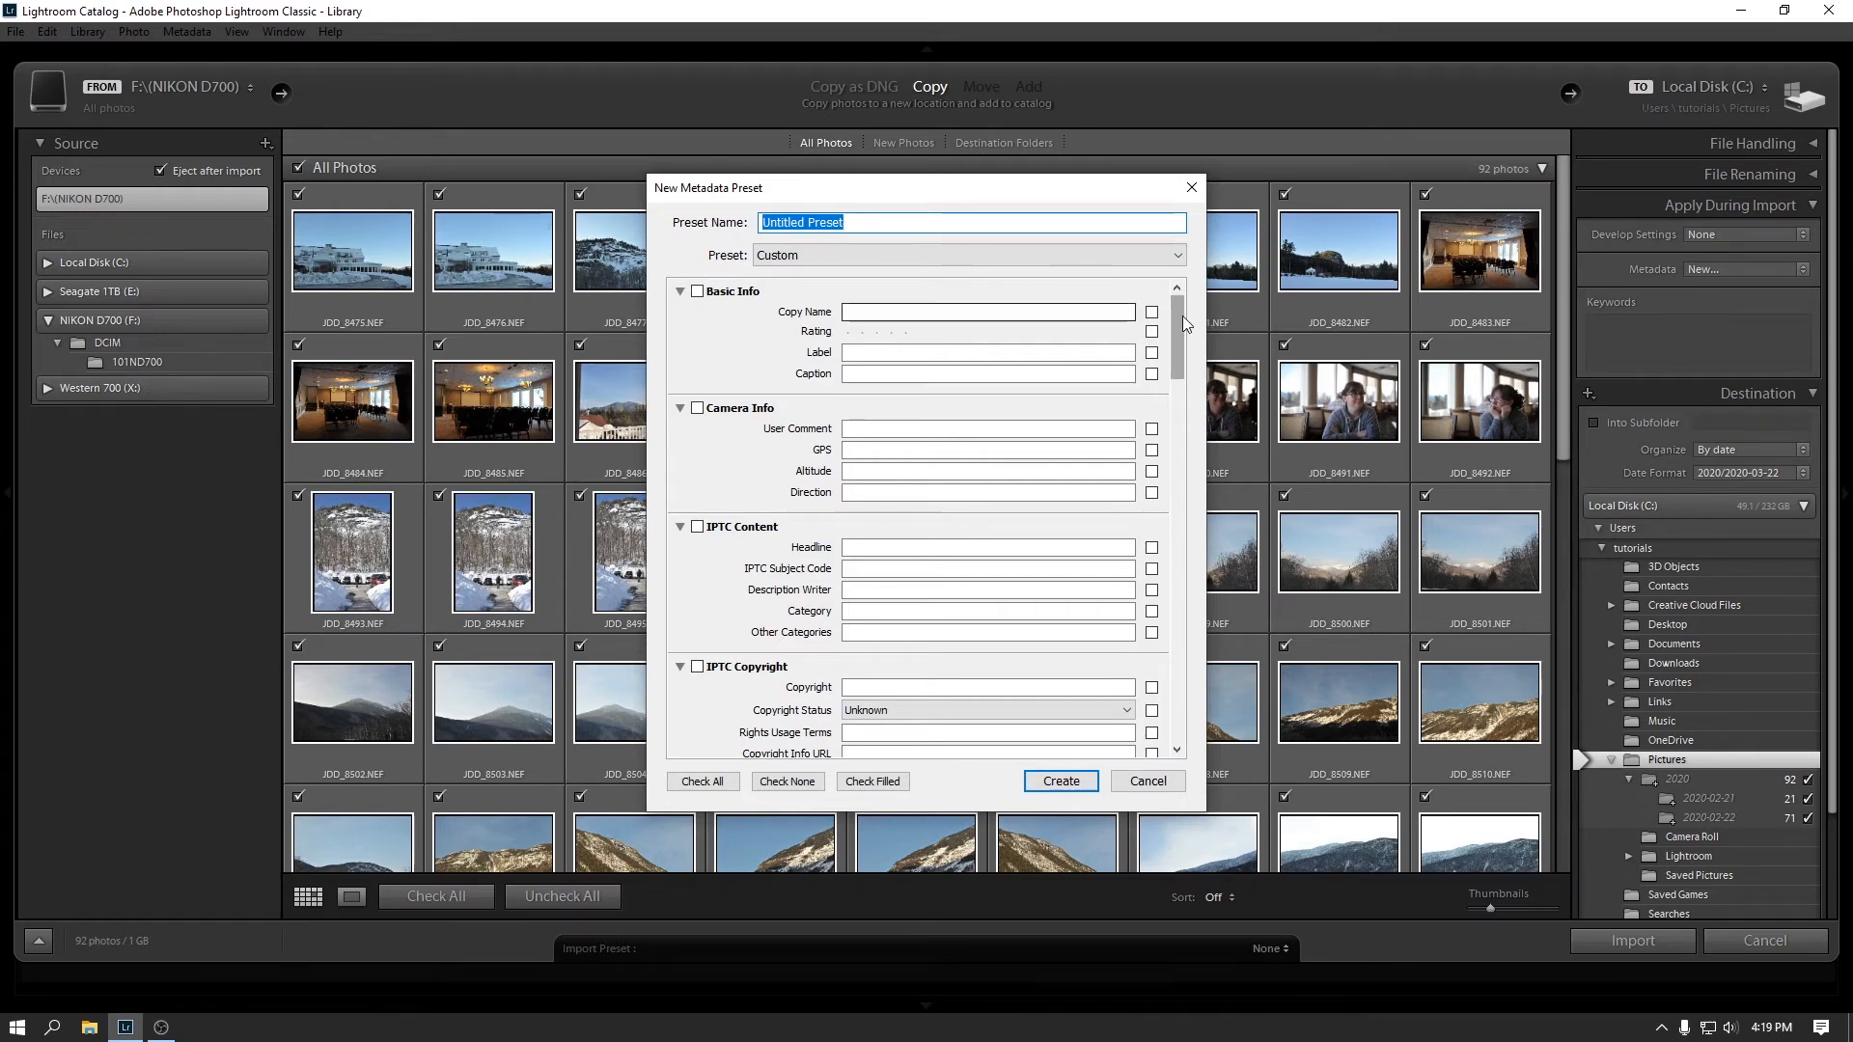
{"action": "mouse_move", "coordinate": [1183, 315]}
{"action": "left_mouse_down"}
{"action": "mouse_move", "coordinate": [1212, 482]}
{"action": "mouse_move", "coordinate": [1179, 507]}
{"action": "mouse_move", "coordinate": [1179, 589]}
{"action": "mouse_move", "coordinate": [1181, 323]}
{"action": "left_mouse_up"}
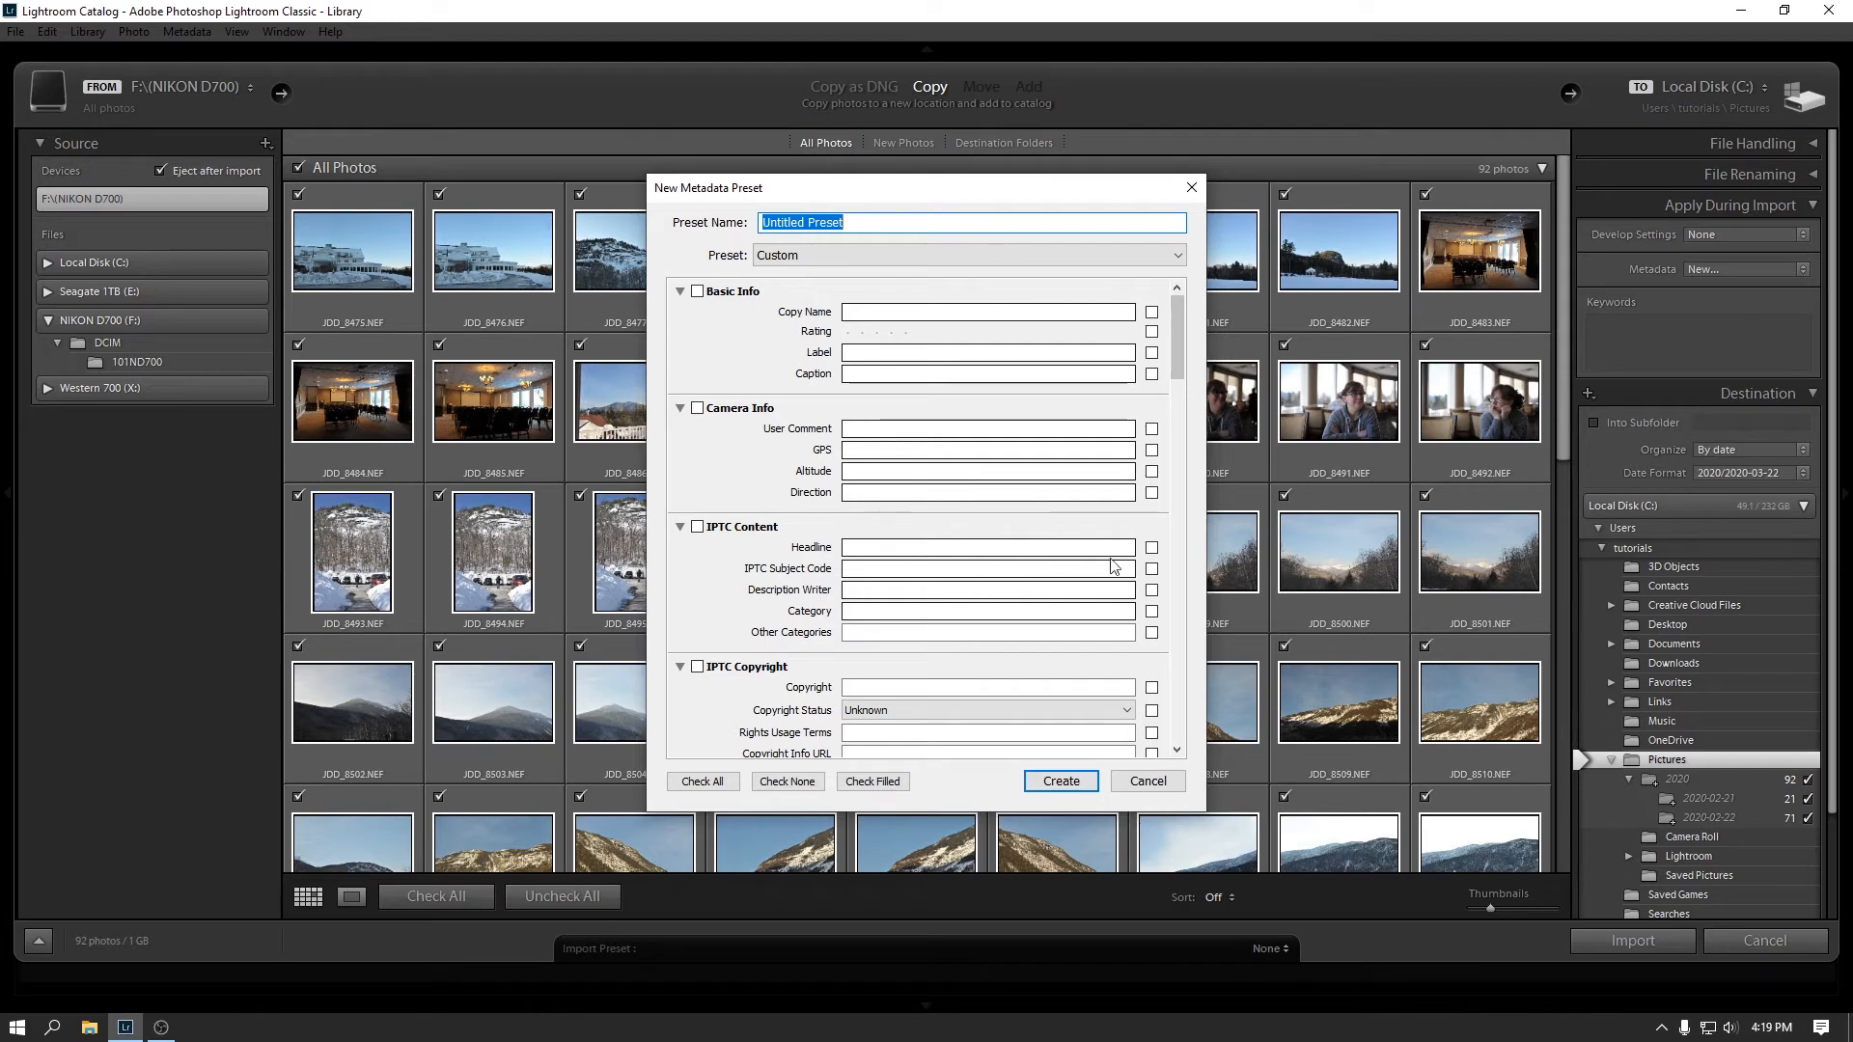
{"action": "scroll", "coordinate": [1004, 541], "scroll_direction": "down", "scroll_amount": 5}
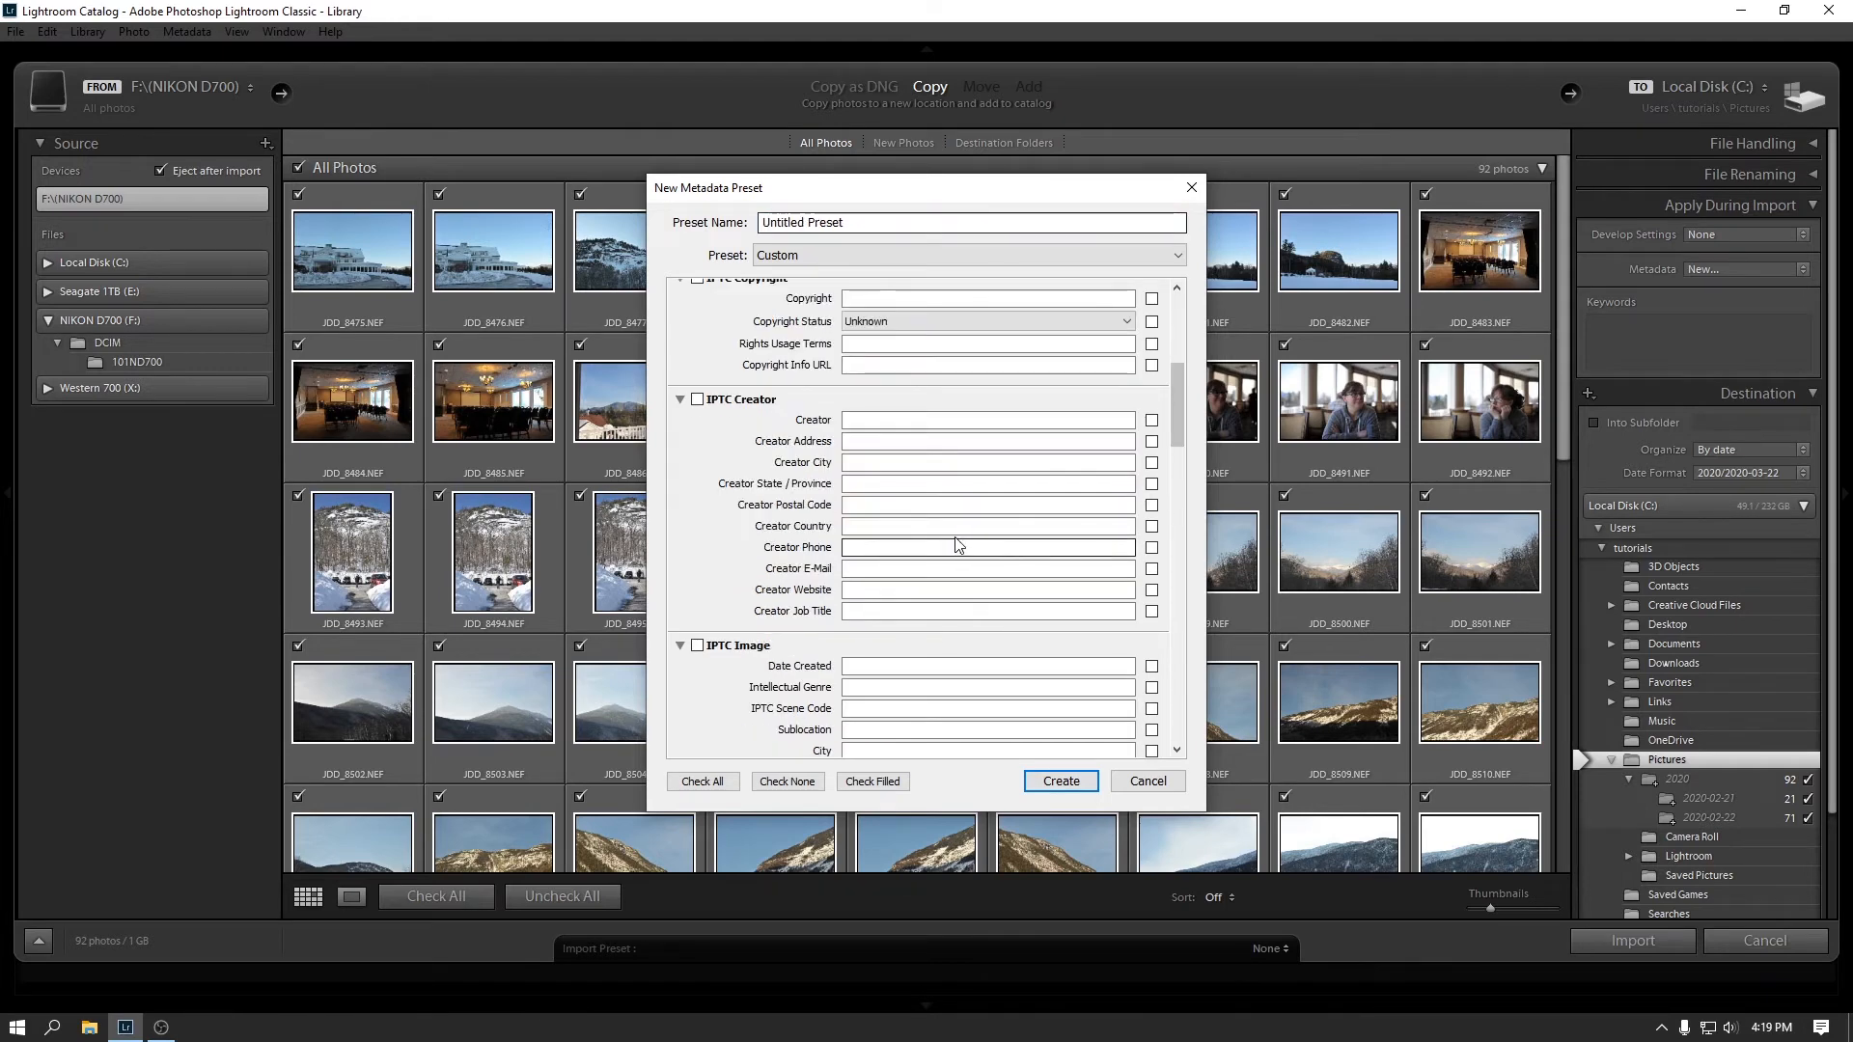
{"action": "scroll", "coordinate": [957, 540], "scroll_direction": "down", "scroll_amount": 10}
{"action": "scroll", "coordinate": [956, 536], "scroll_direction": "down", "scroll_amount": 10}
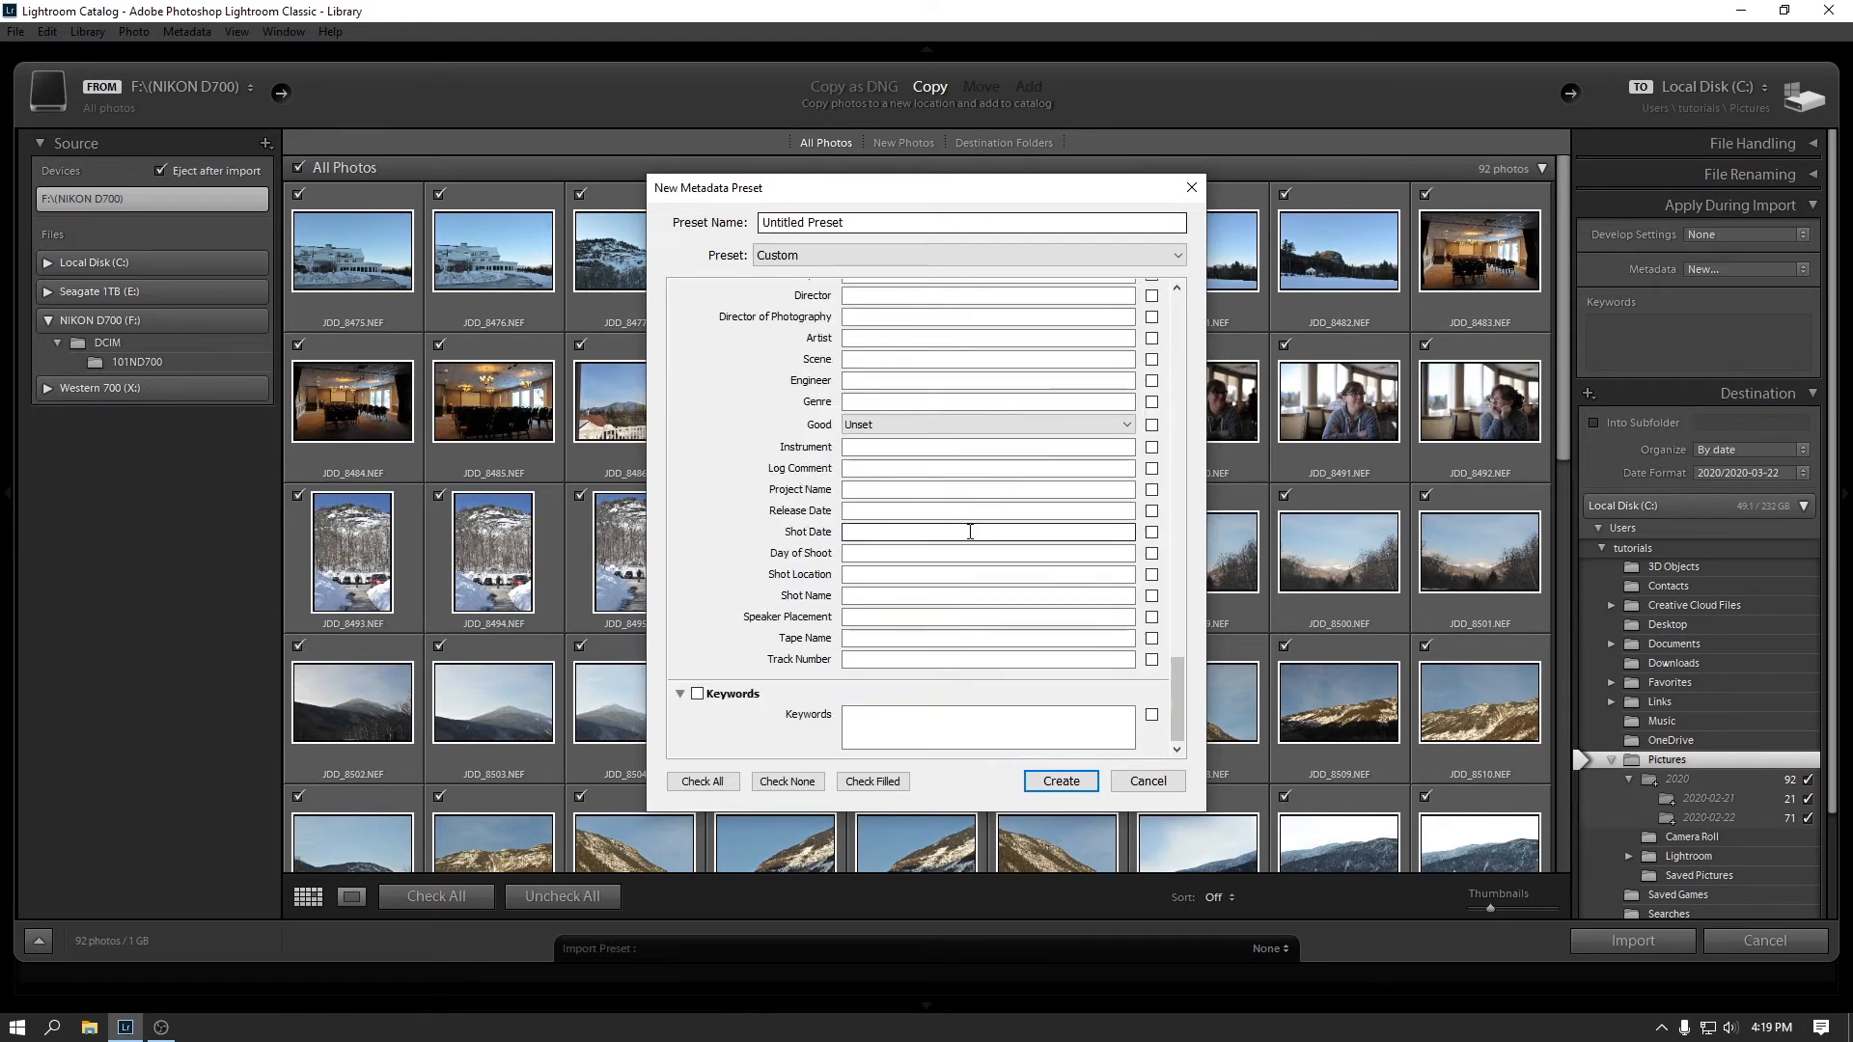
{"action": "scroll", "coordinate": [1023, 579], "scroll_direction": "up", "scroll_amount": 20}
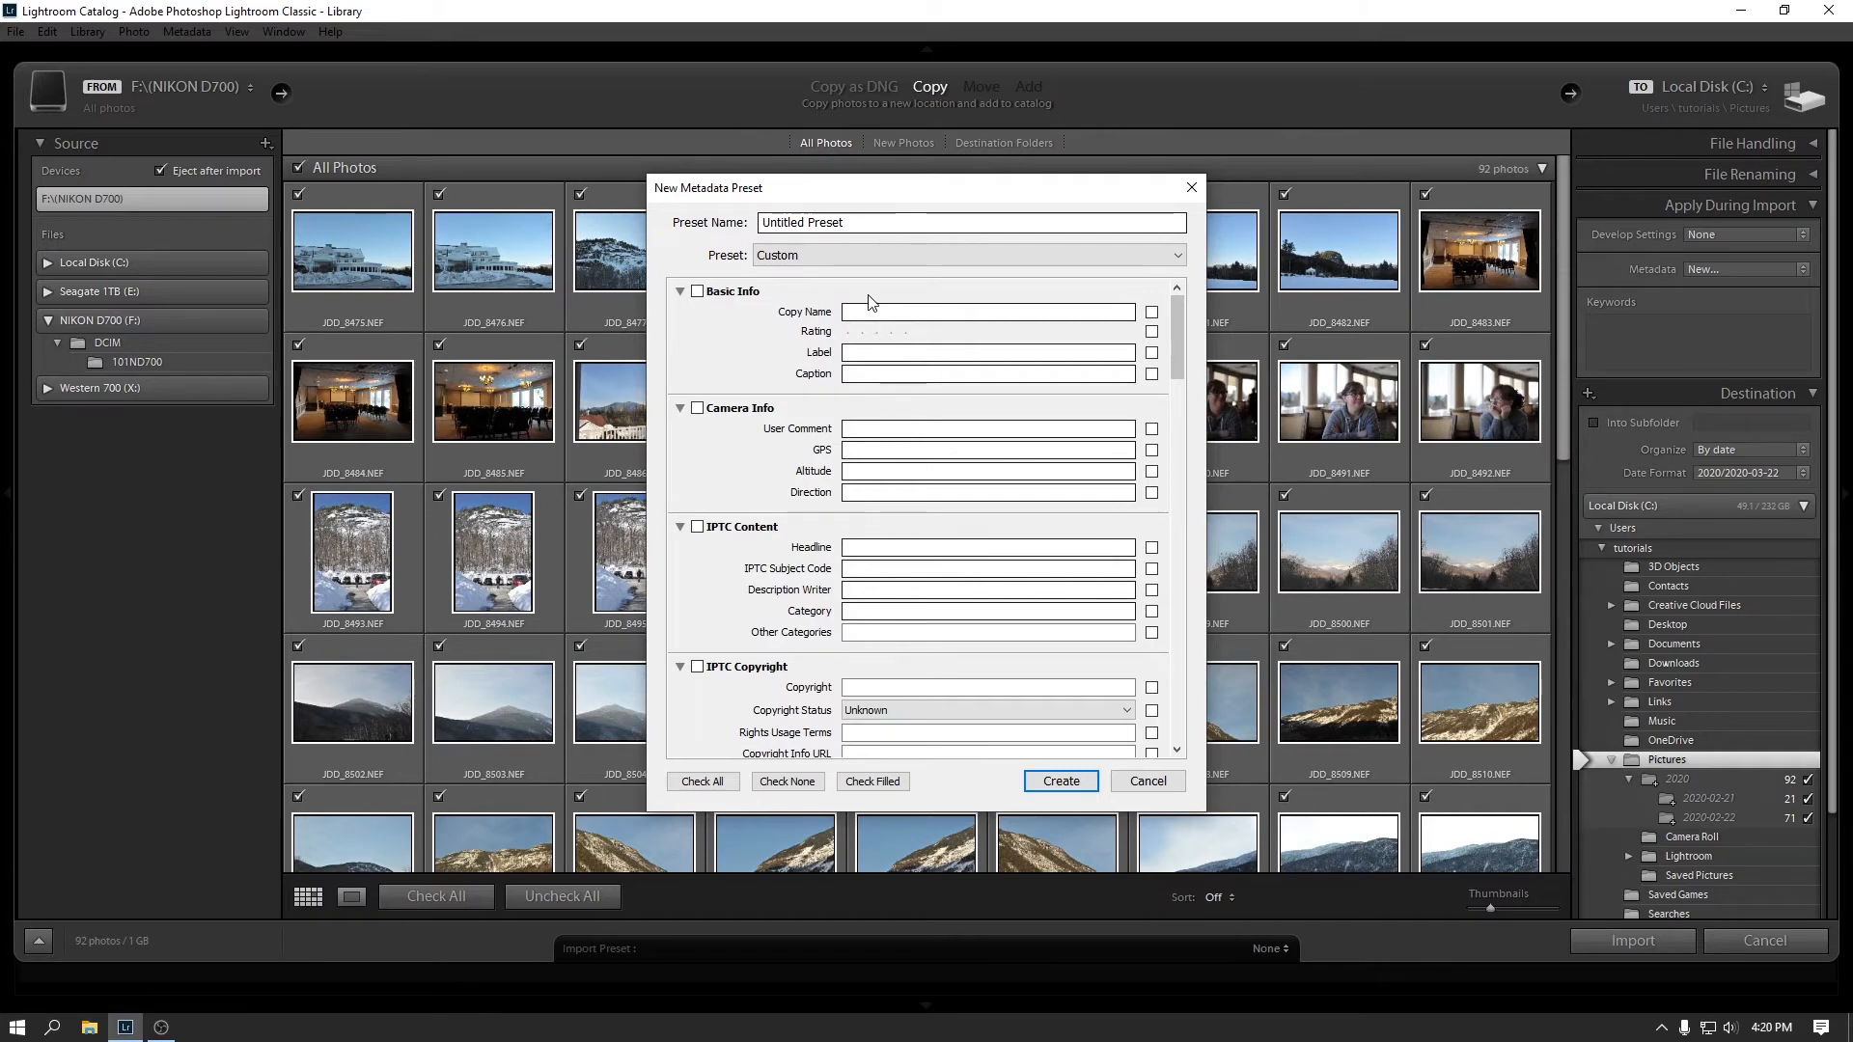
{"action": "left_click_drag", "start_coordinate": [819, 191], "coordinate": [817, 220]}
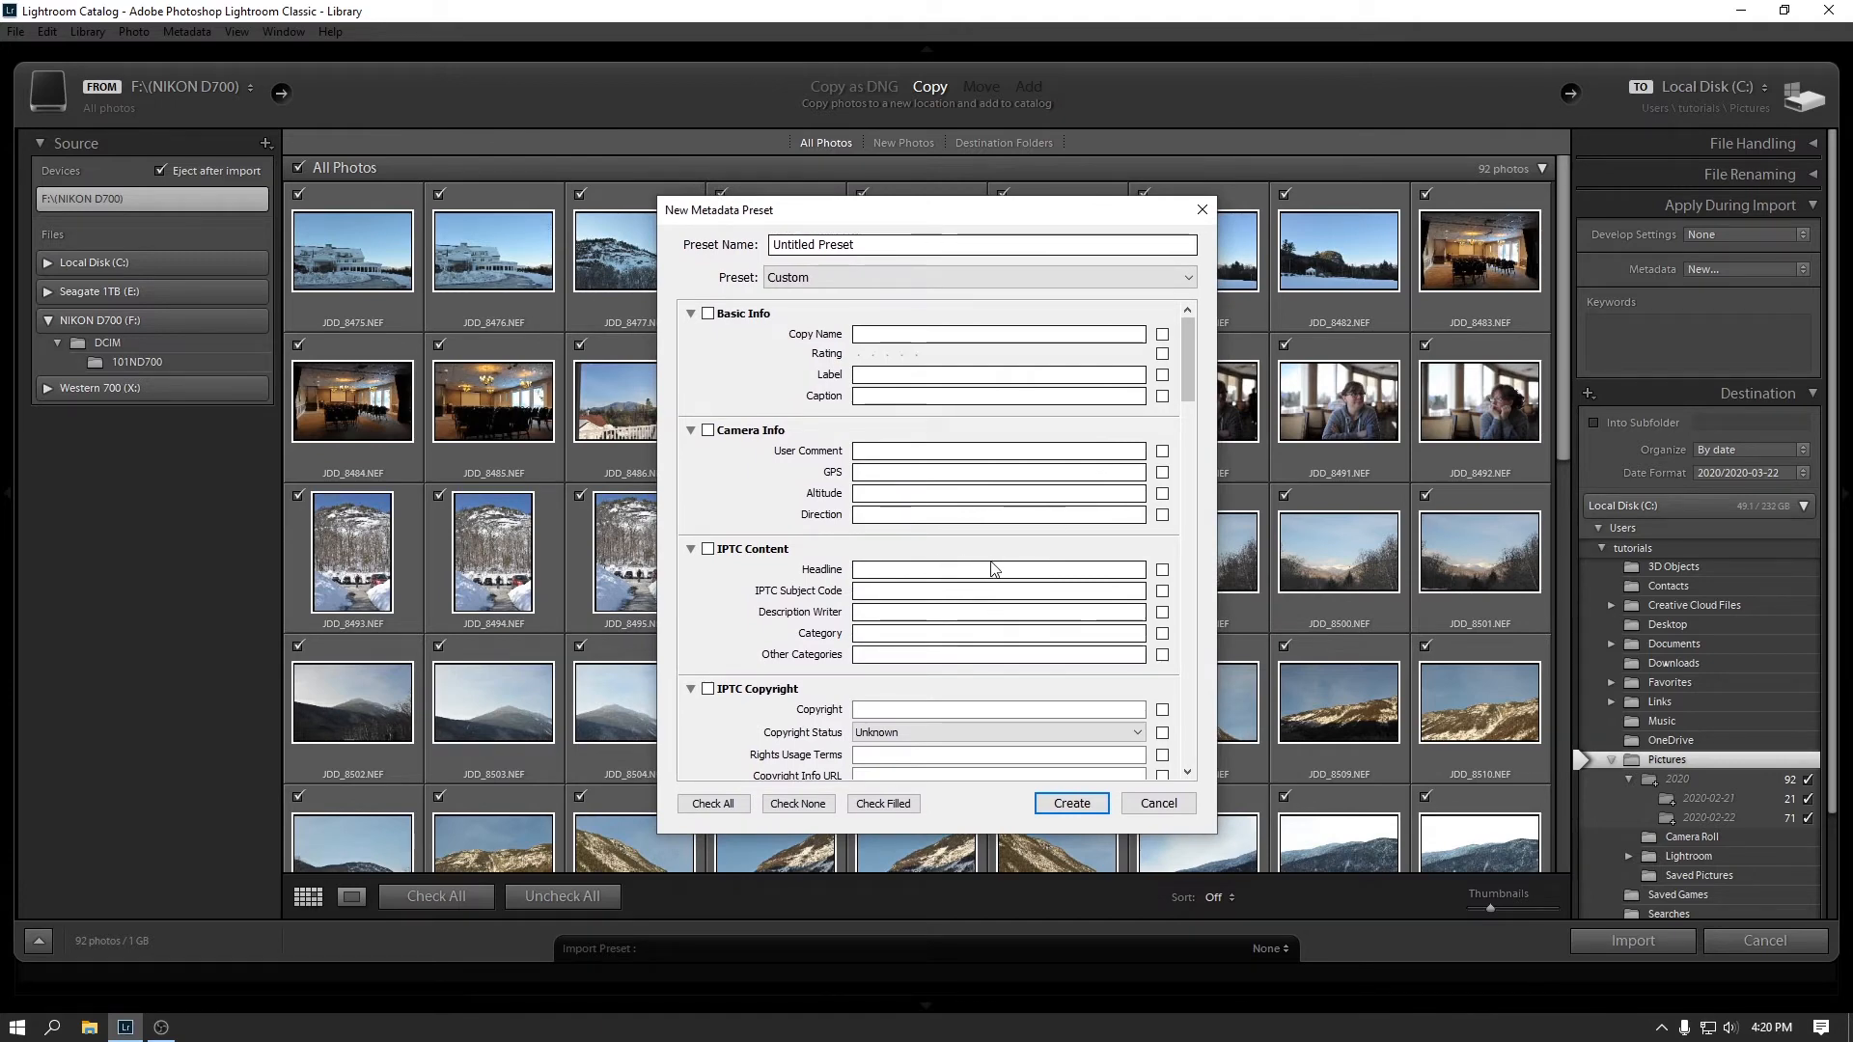
{"action": "left_click", "coordinate": [1156, 804]}
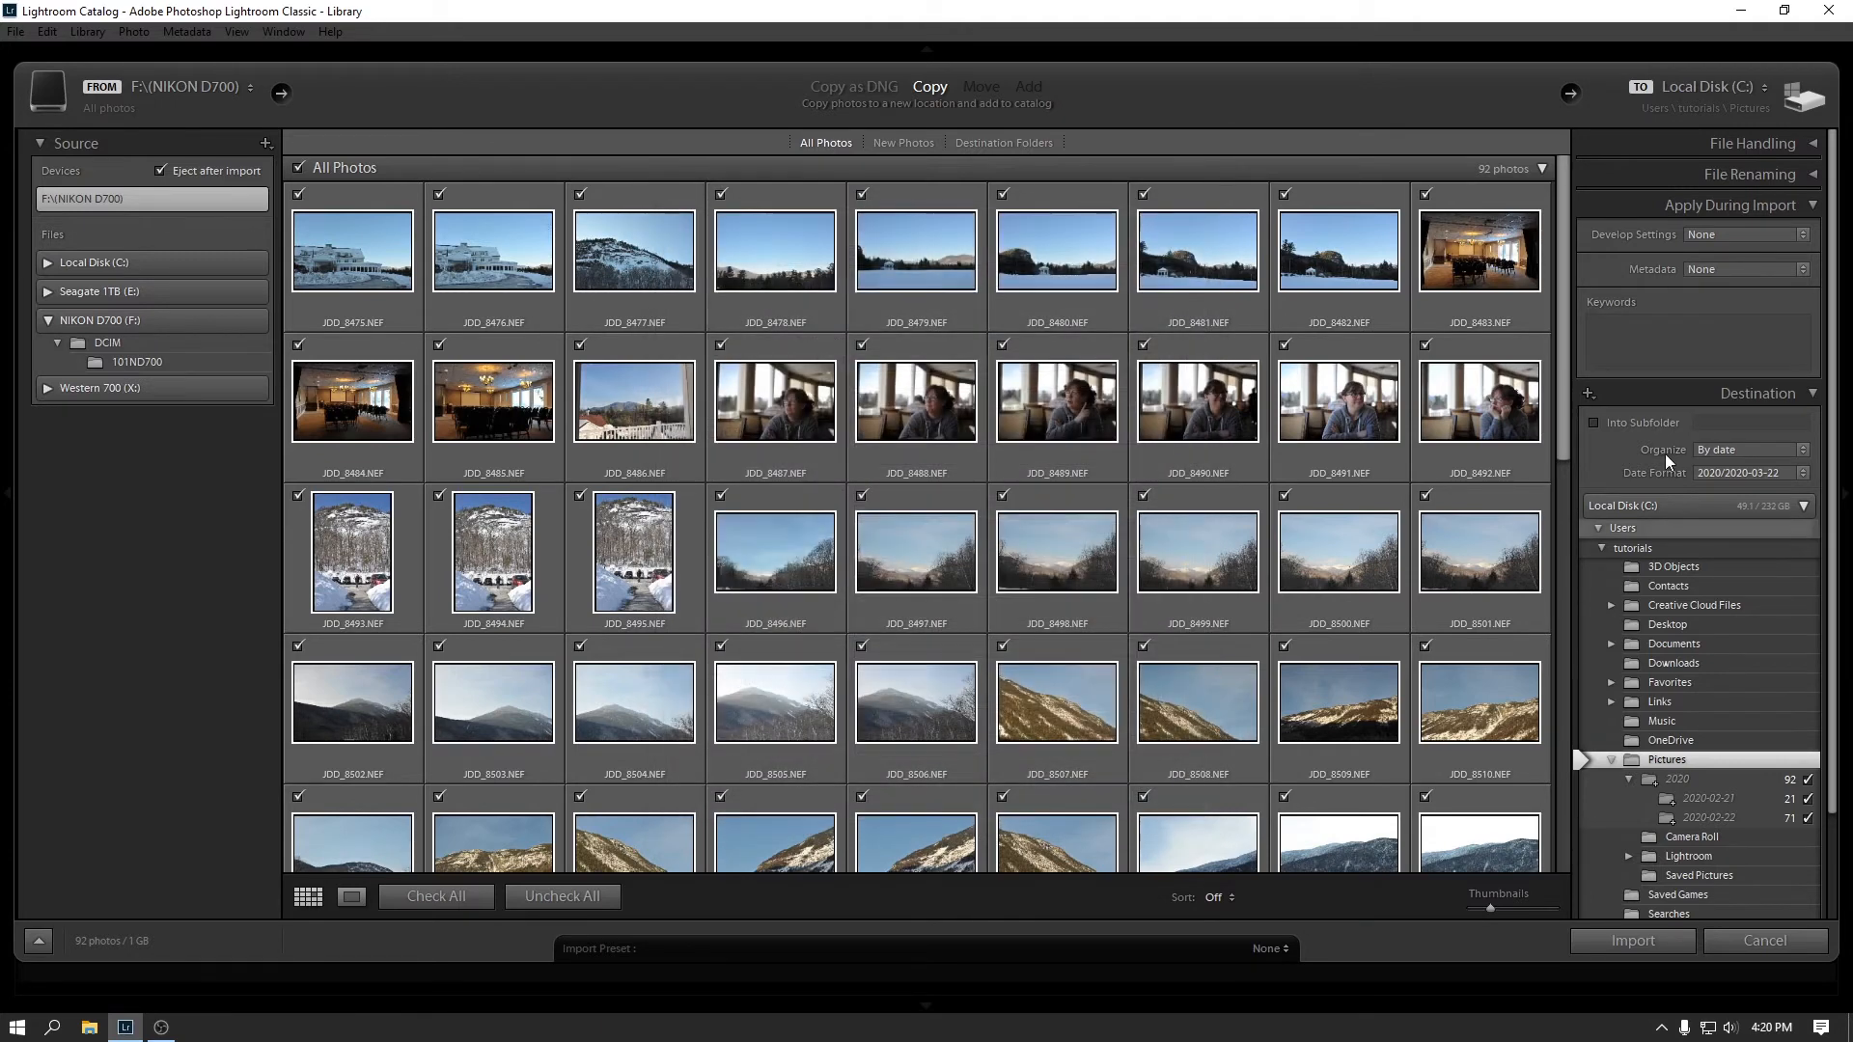
Try adding the import keywords "landscape, white mountains," and clear them again.
{"action": "left_click", "coordinate": [1645, 334]}
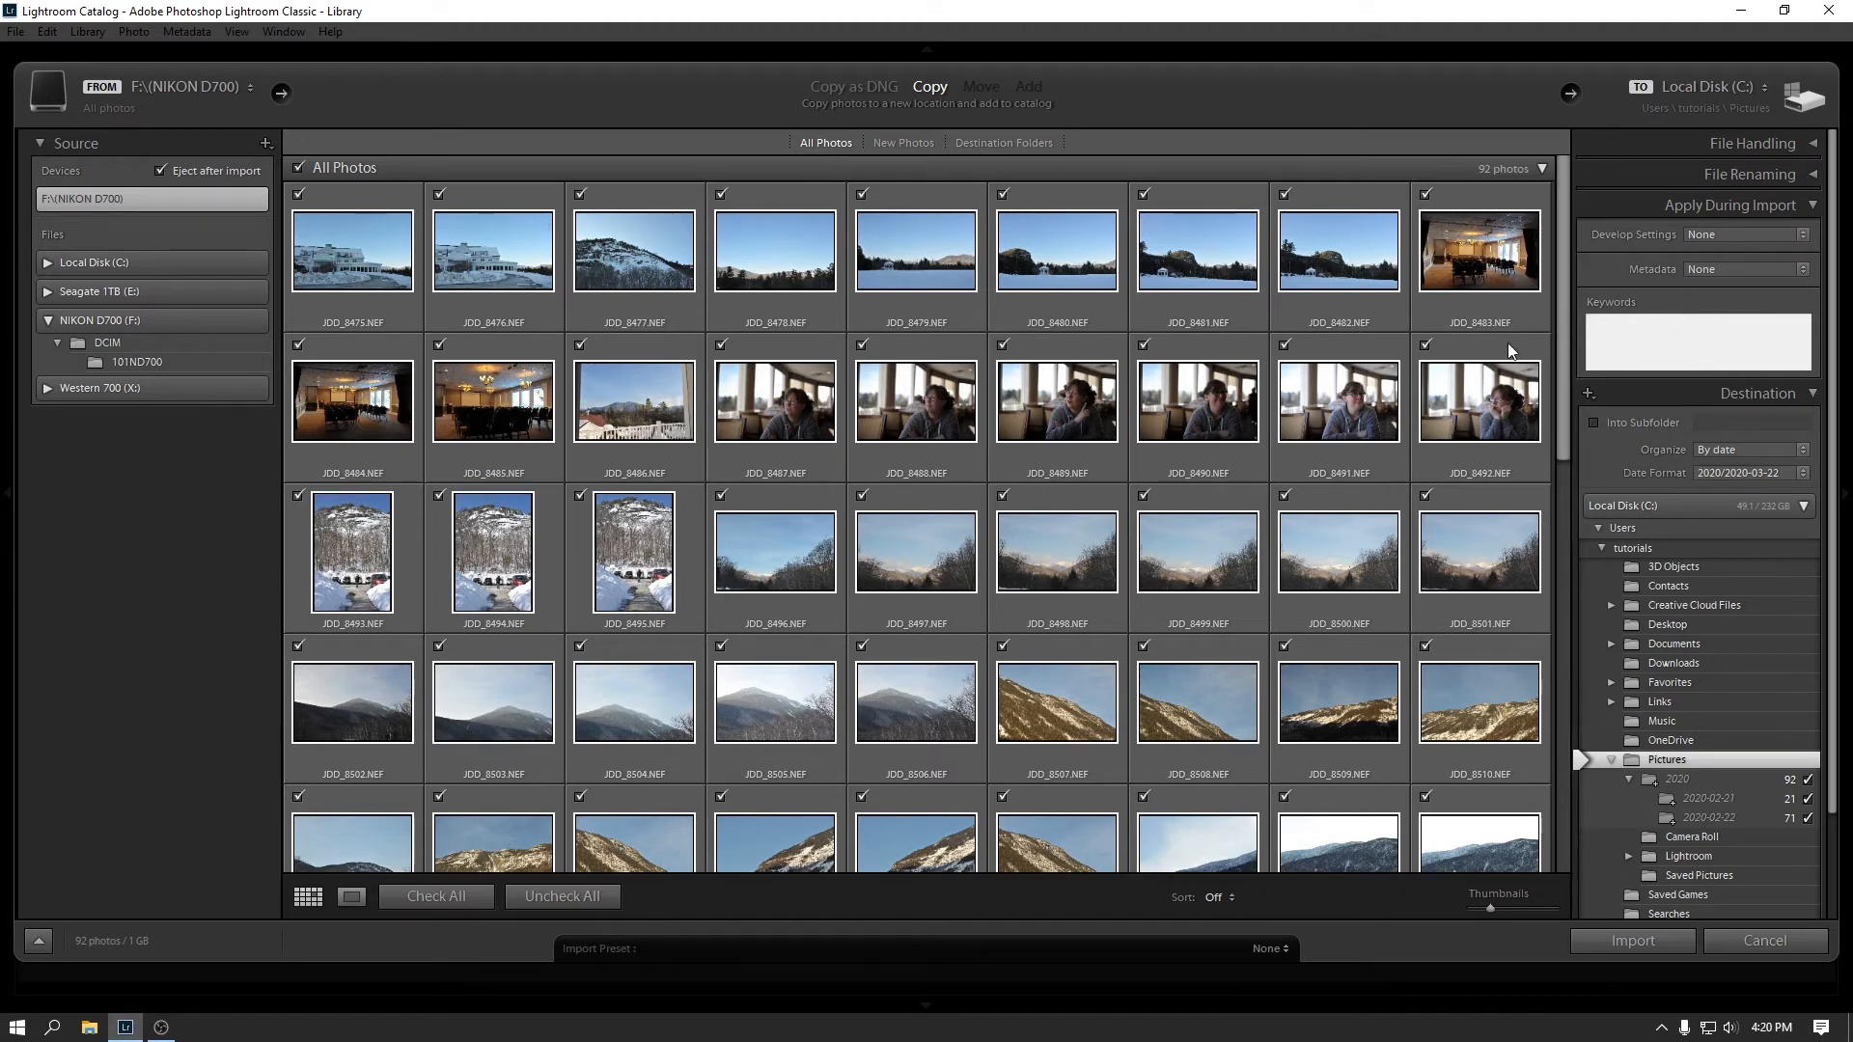
{"action": "type", "text": "landscape, white mountains,"}
{"action": "left_click_drag", "start_coordinate": [1751, 327], "coordinate": [1587, 325]}
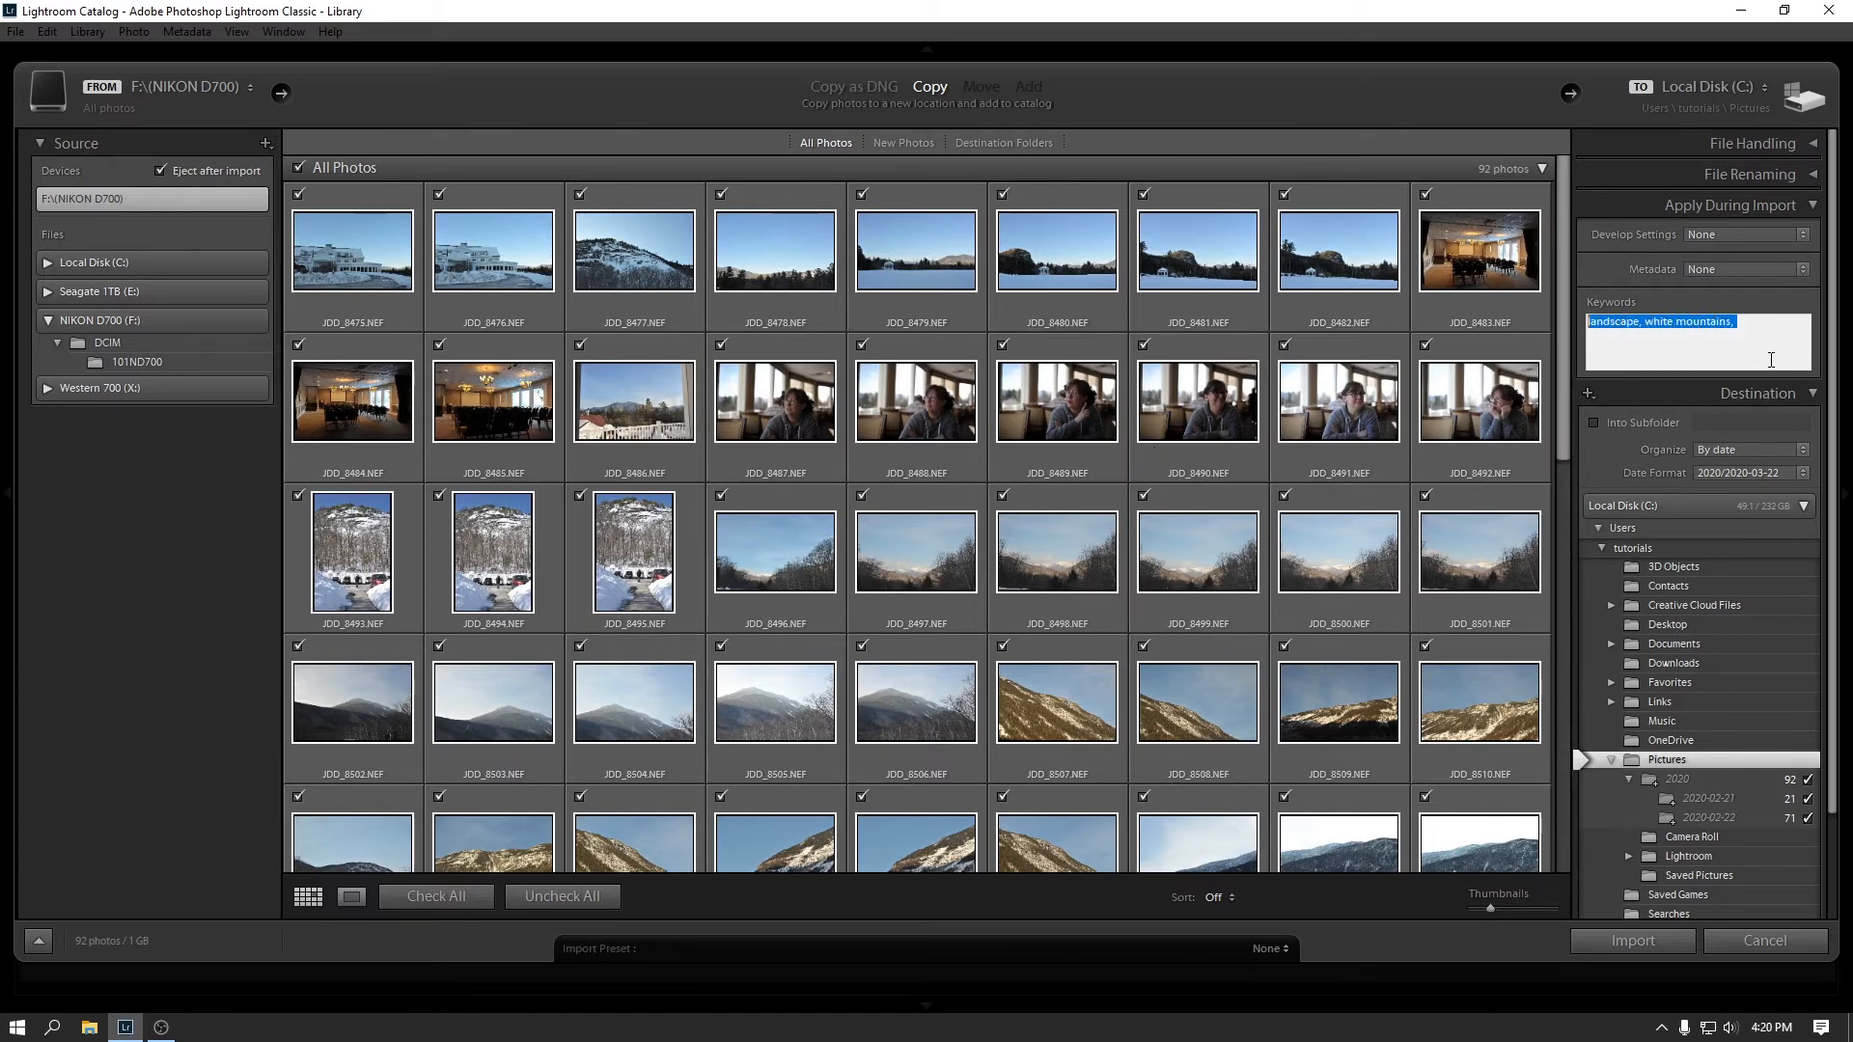
{"action": "key", "text": "BackSpace"}
{"action": "left_click", "coordinate": [1811, 207]}
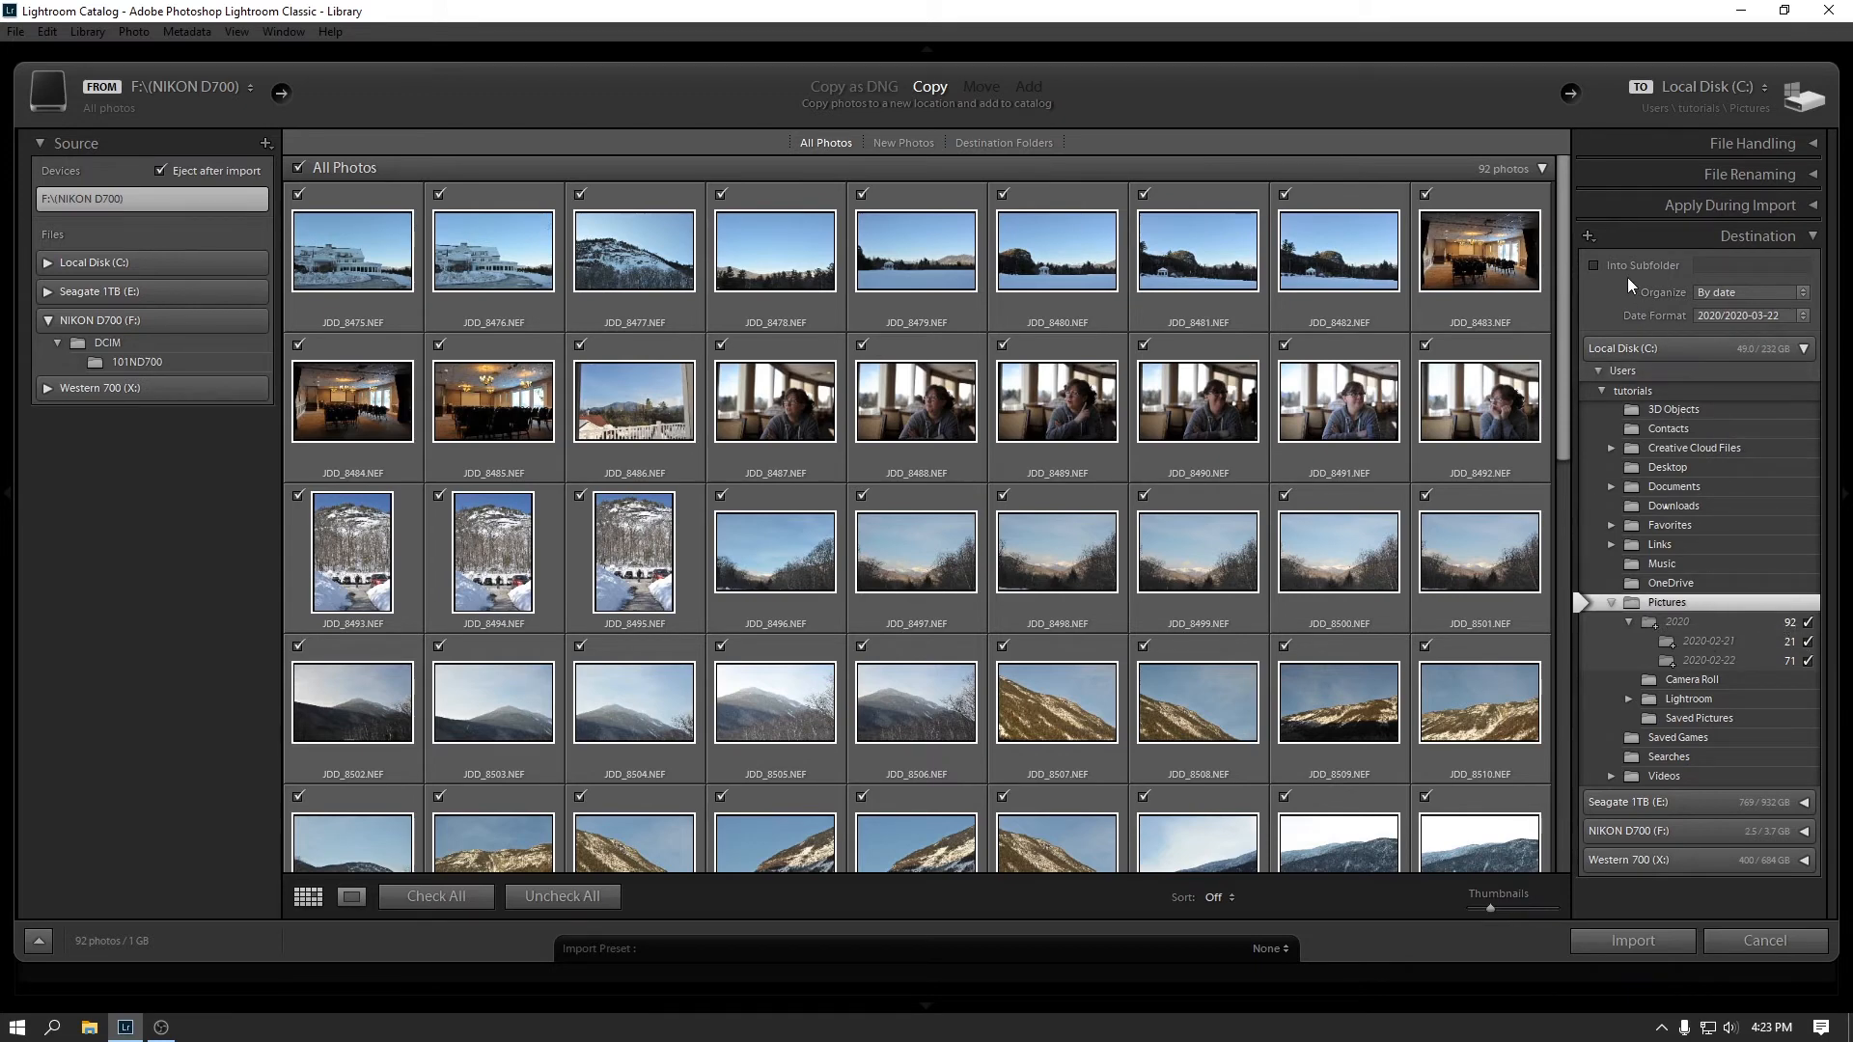
Enable importing into a subfolder and organize the photos into one folder.
{"action": "left_click", "coordinate": [1594, 267]}
{"action": "left_click", "coordinate": [1764, 292]}
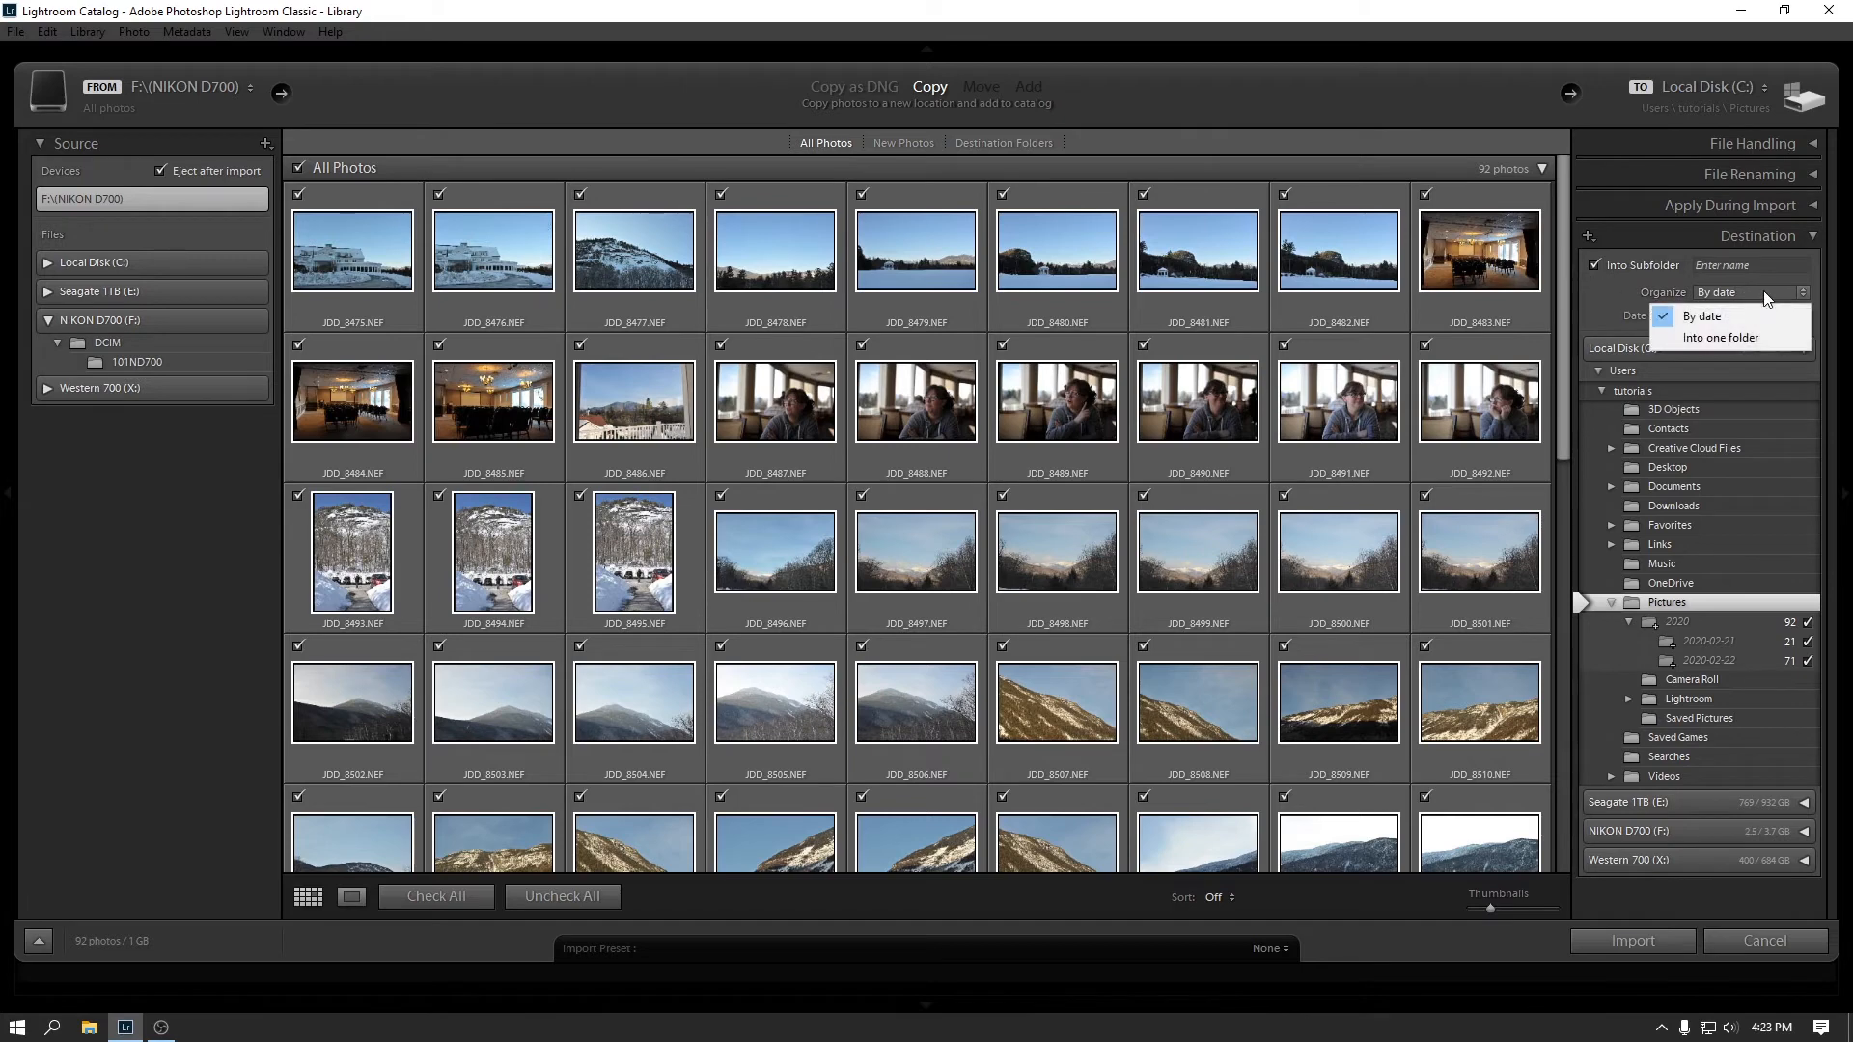
{"action": "left_click", "coordinate": [1713, 339]}
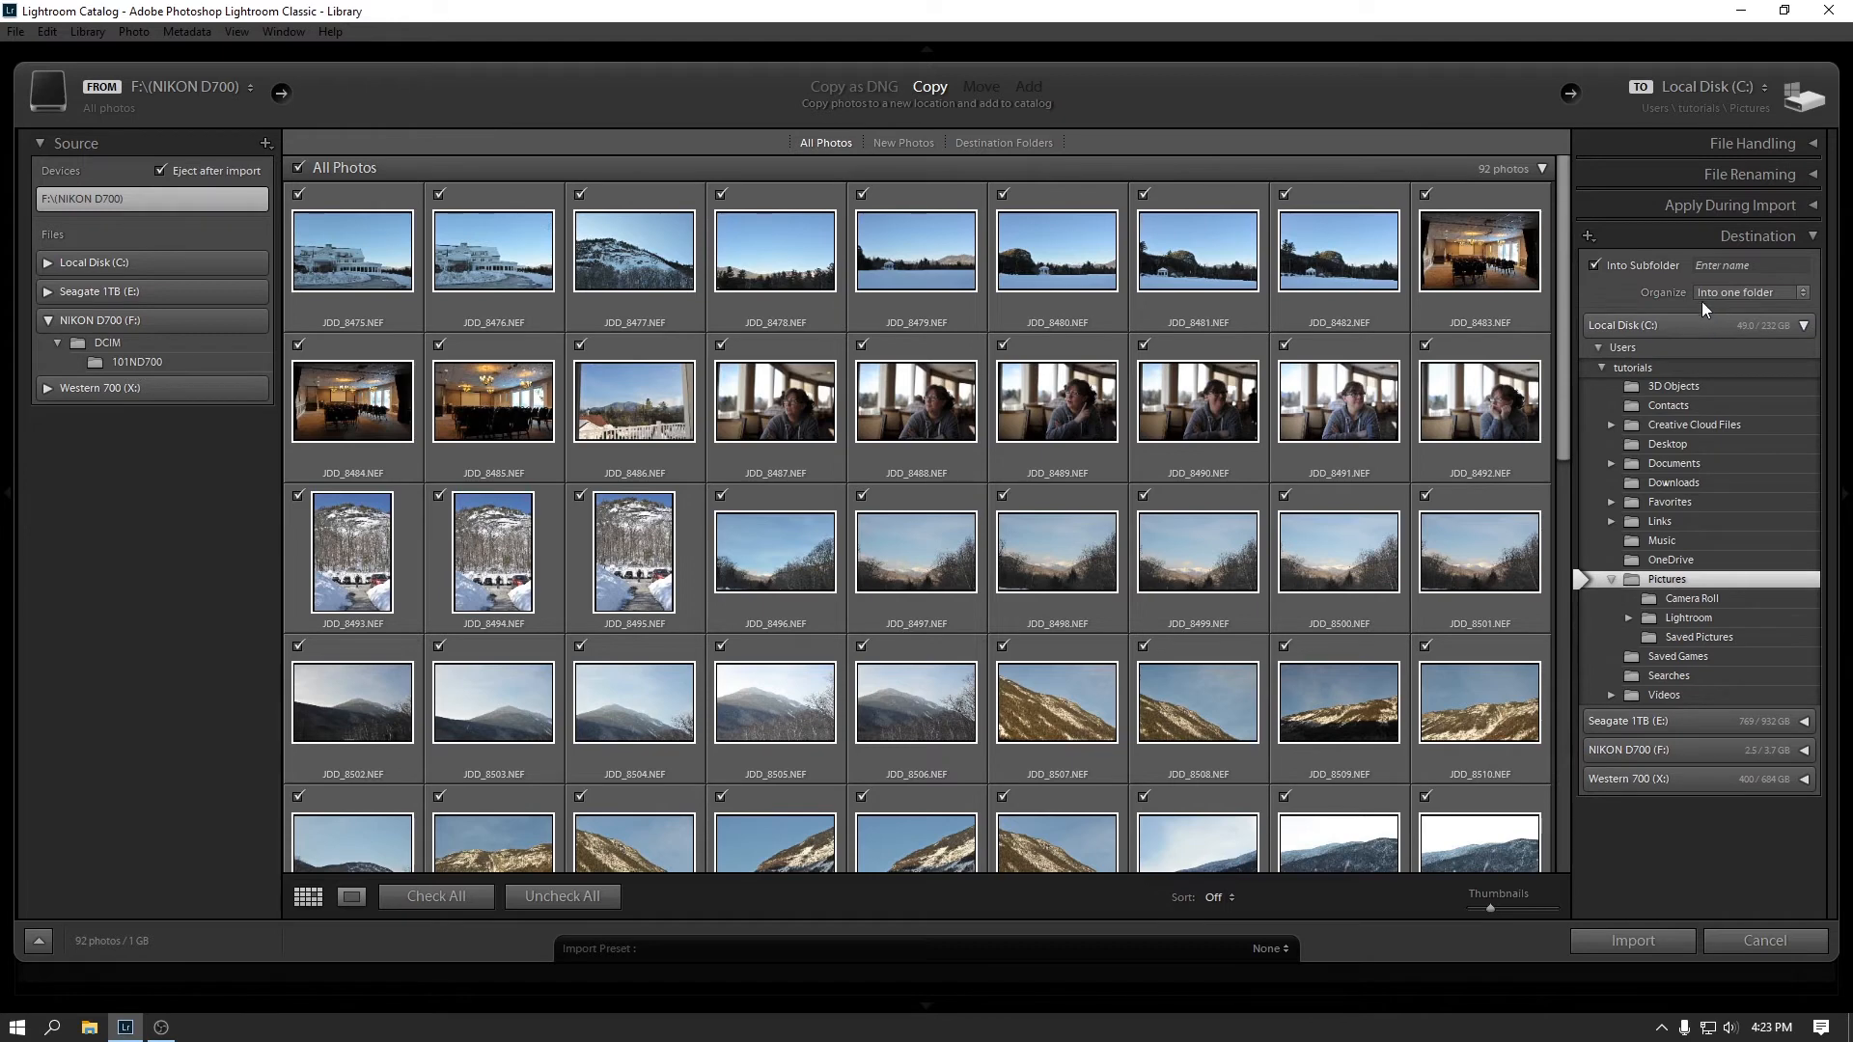
{"action": "left_click", "coordinate": [1737, 293]}
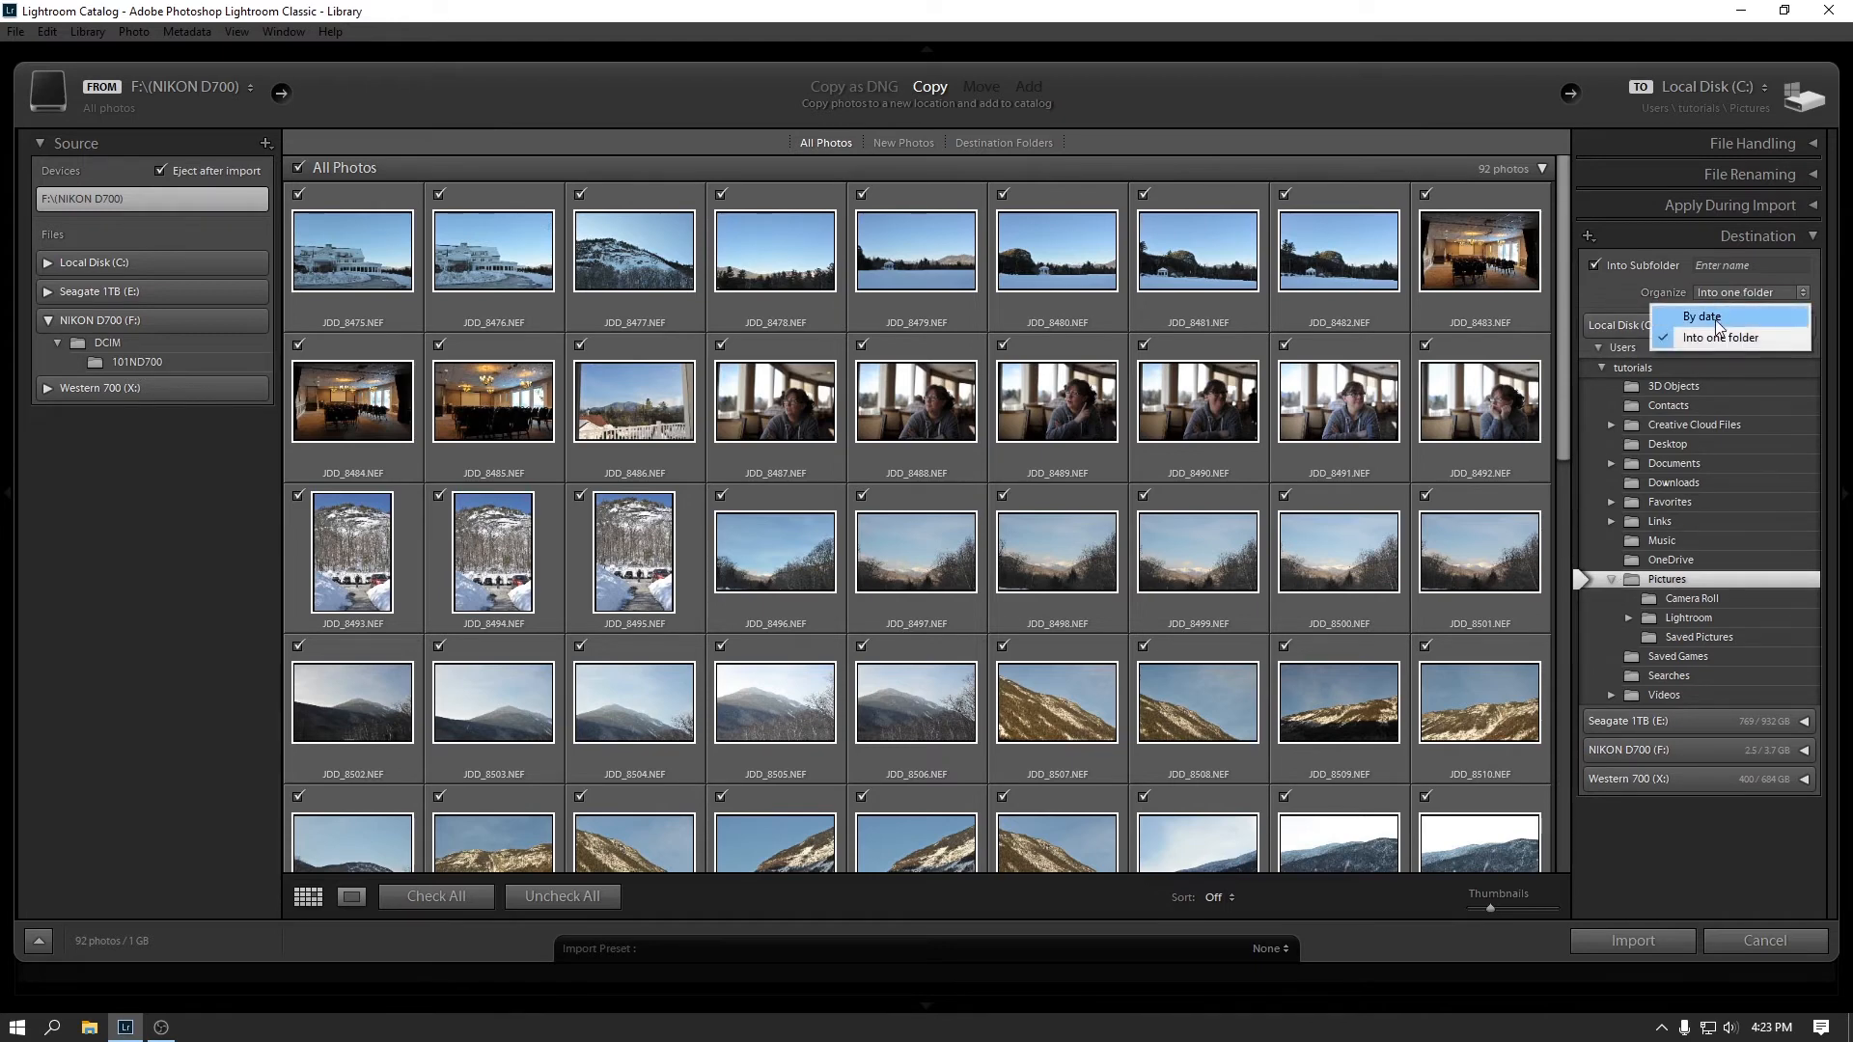
{"action": "left_click", "coordinate": [1718, 321]}
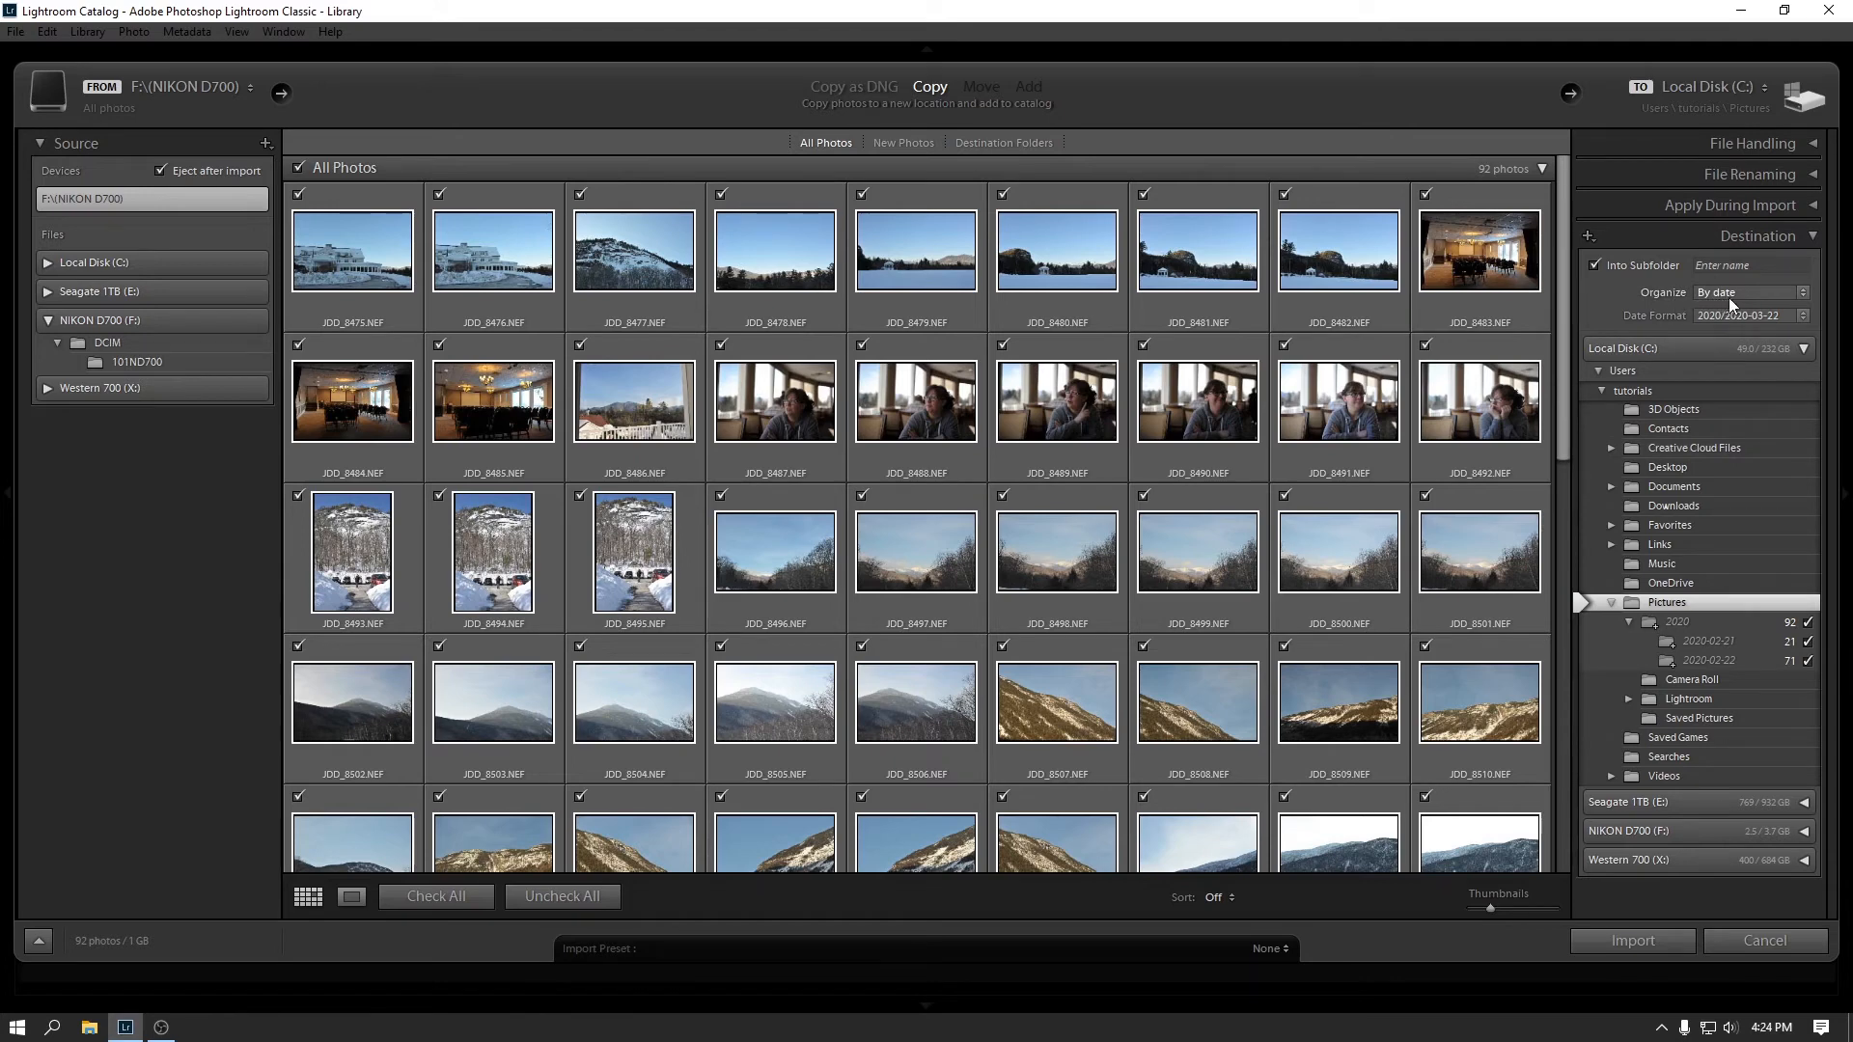
{"action": "left_click", "coordinate": [1754, 295]}
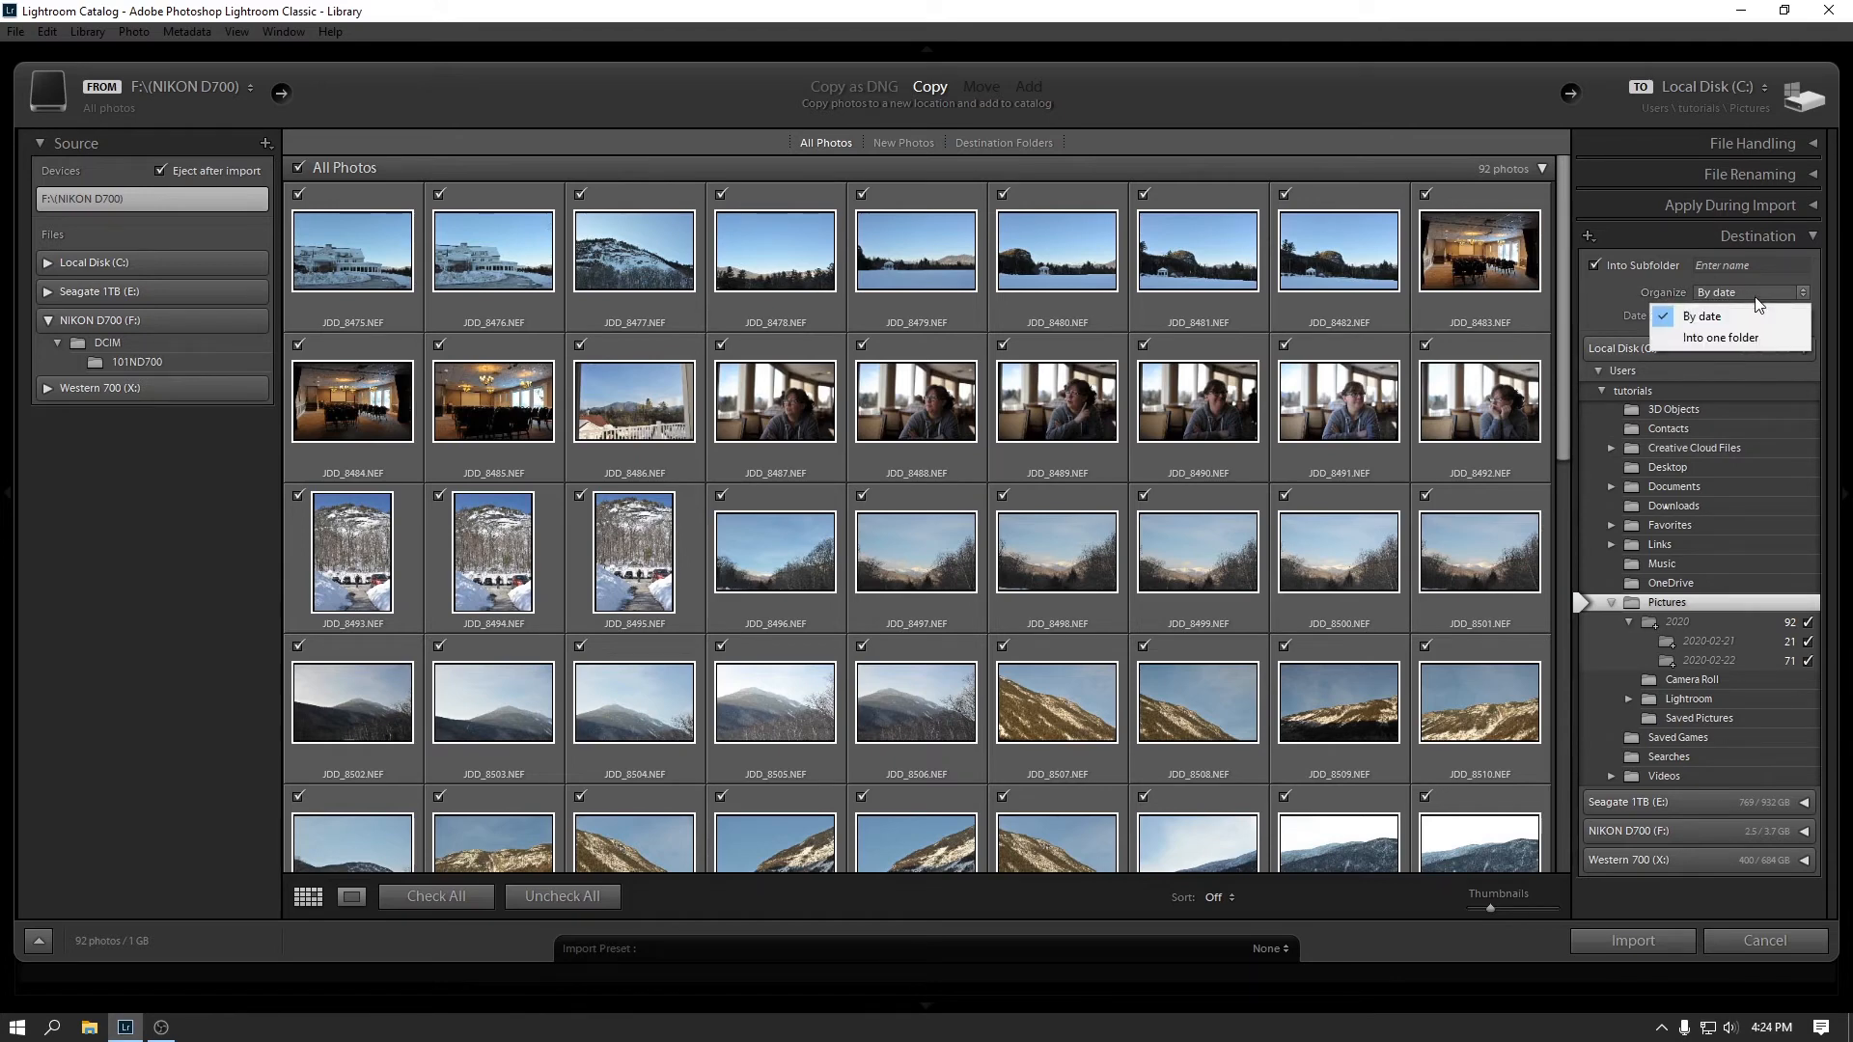
{"action": "left_click", "coordinate": [1708, 337]}
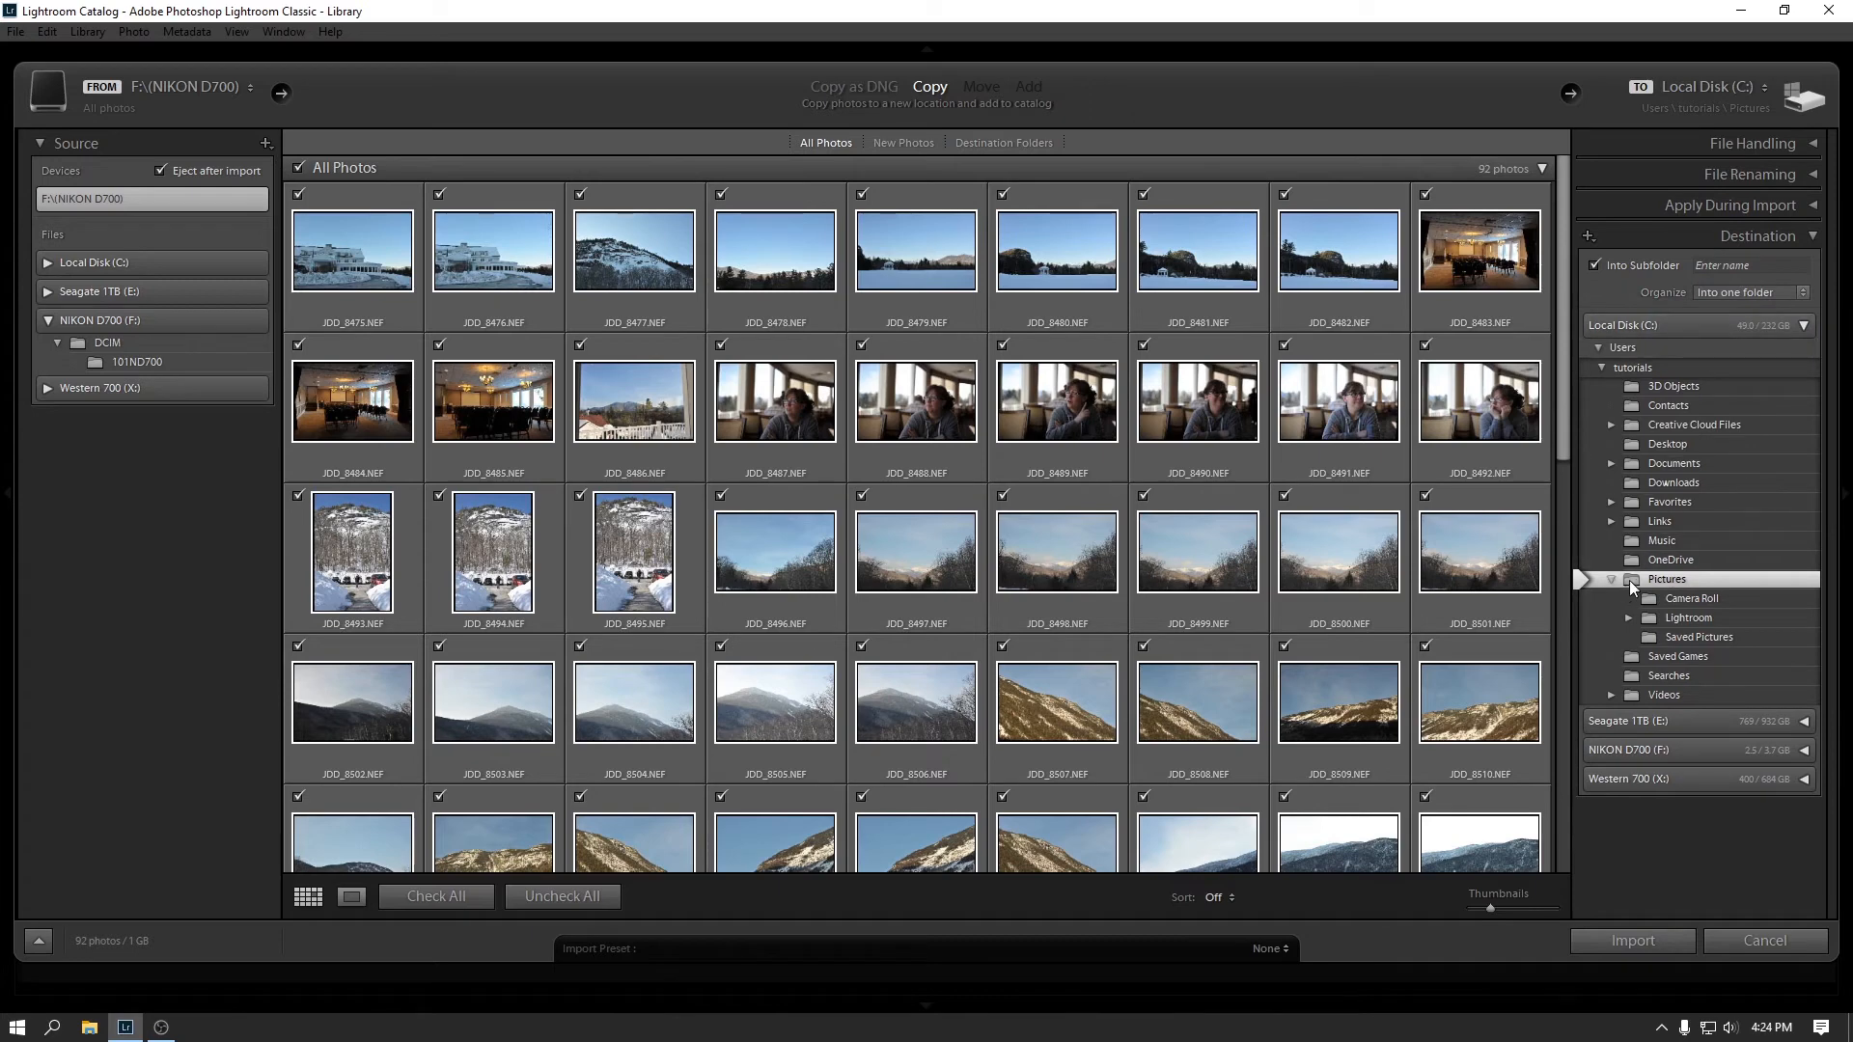
Look through the Pictures folder in the destination tree and in File Explorer, closing File Explorer again.
{"action": "left_click", "coordinate": [1612, 581]}
{"action": "left_click", "coordinate": [1612, 581]}
{"action": "left_click", "coordinate": [1744, 265]}
{"action": "left_click", "coordinate": [88, 1027]}
{"action": "double_click", "coordinate": [1078, 386]}
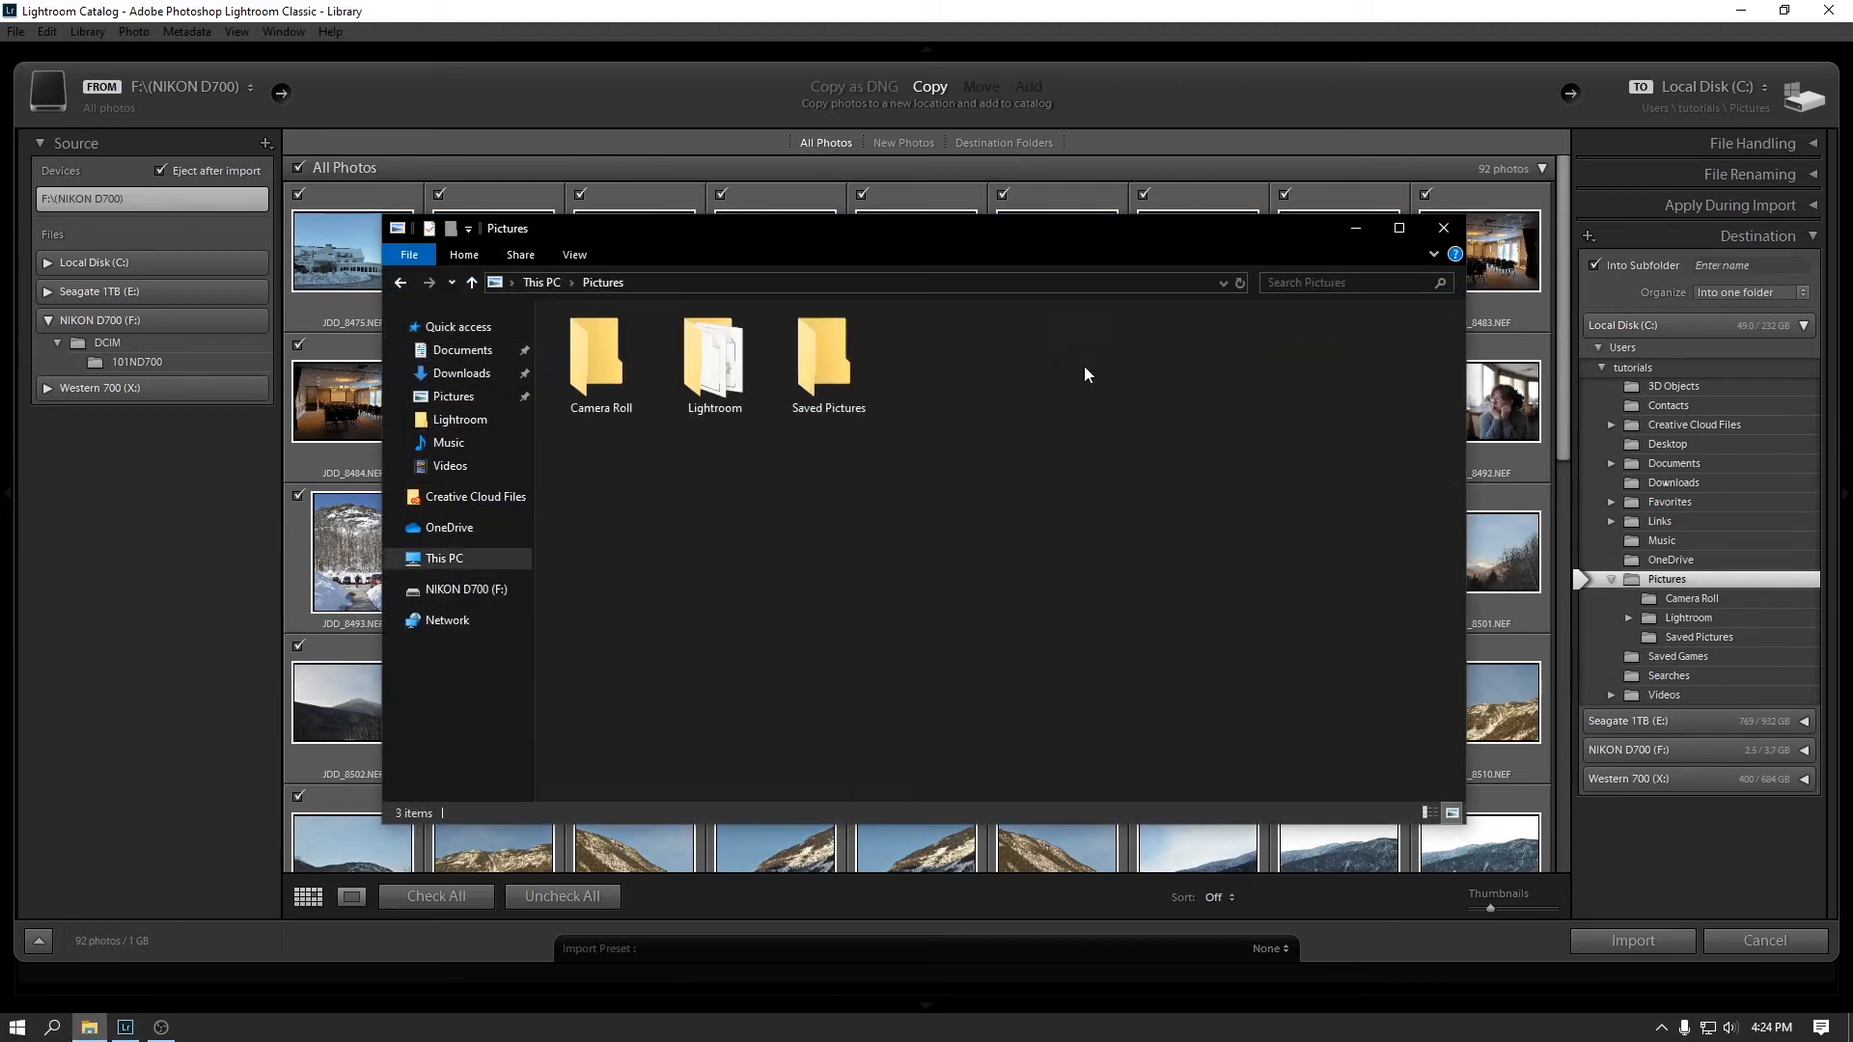
{"action": "left_click", "coordinate": [1443, 228]}
Choose the 2020 folder inside Pictures > Lightroom as the destination and name the subfolder "2020-02-White Mountains".
{"action": "left_click", "coordinate": [1629, 618]}
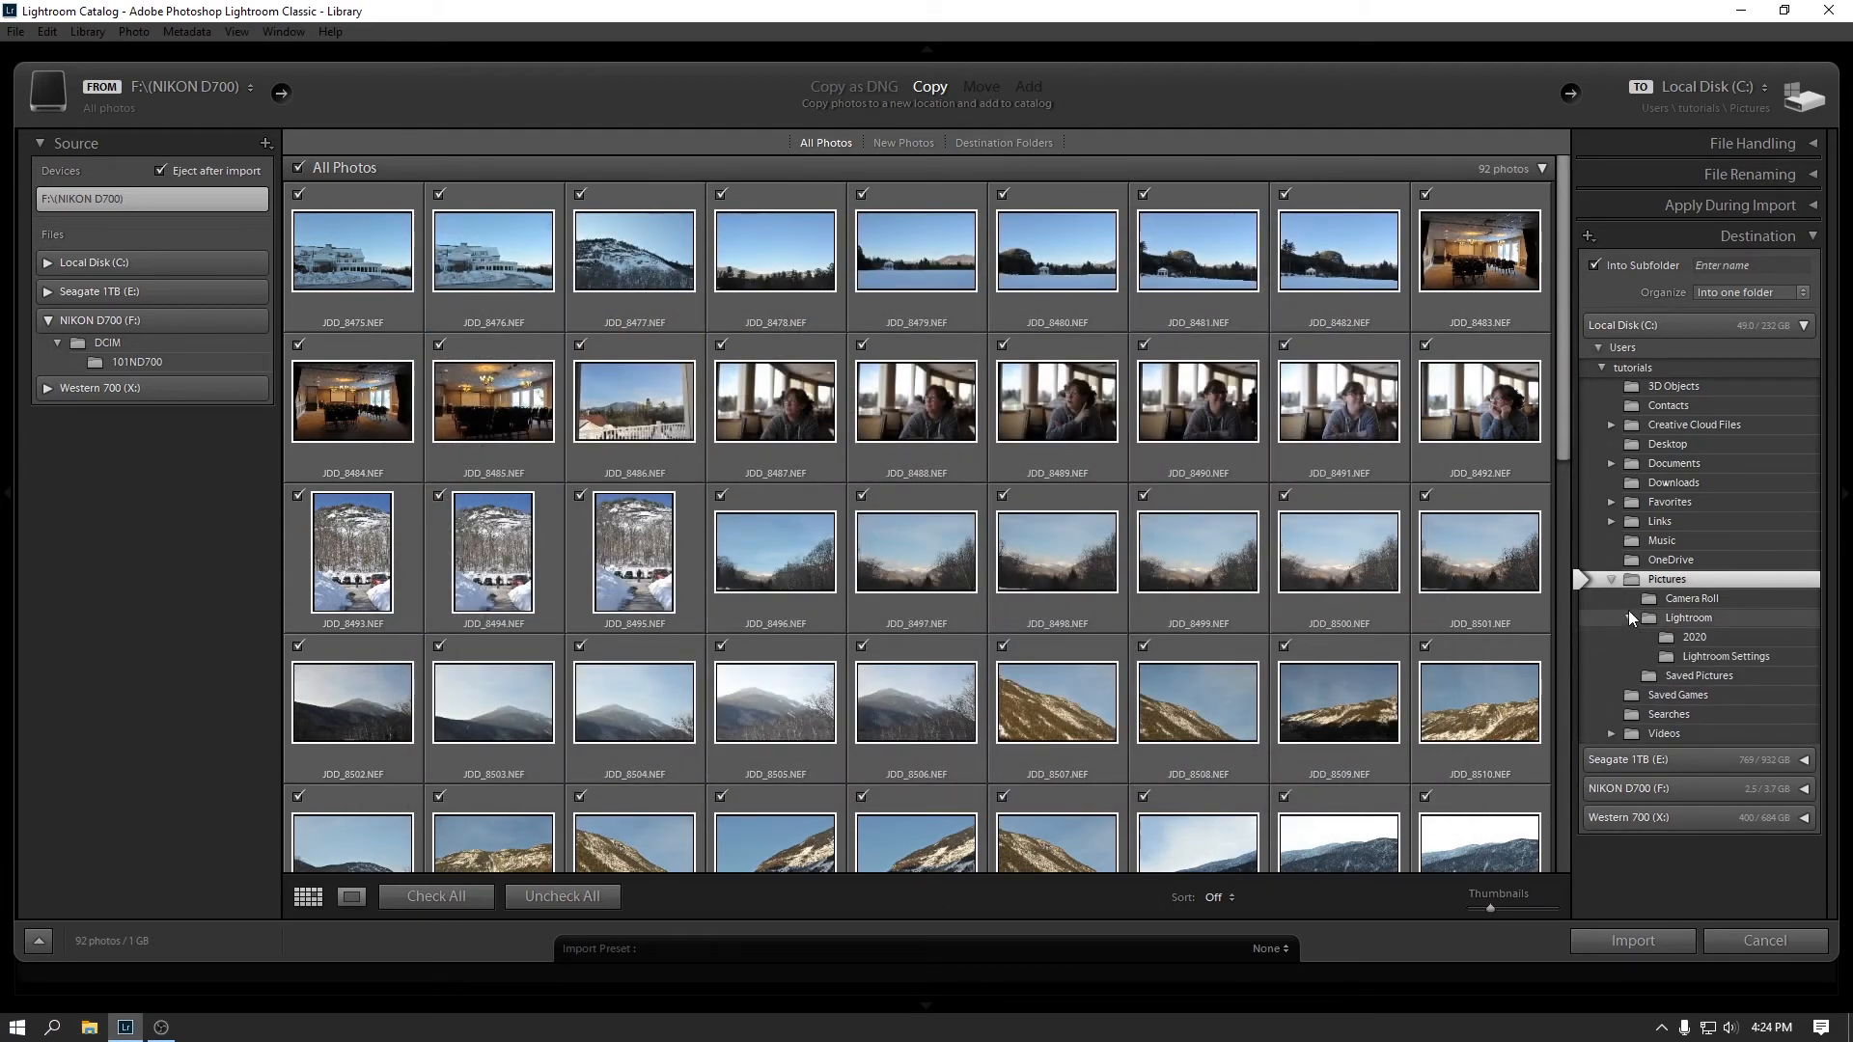
{"action": "left_click", "coordinate": [1698, 639]}
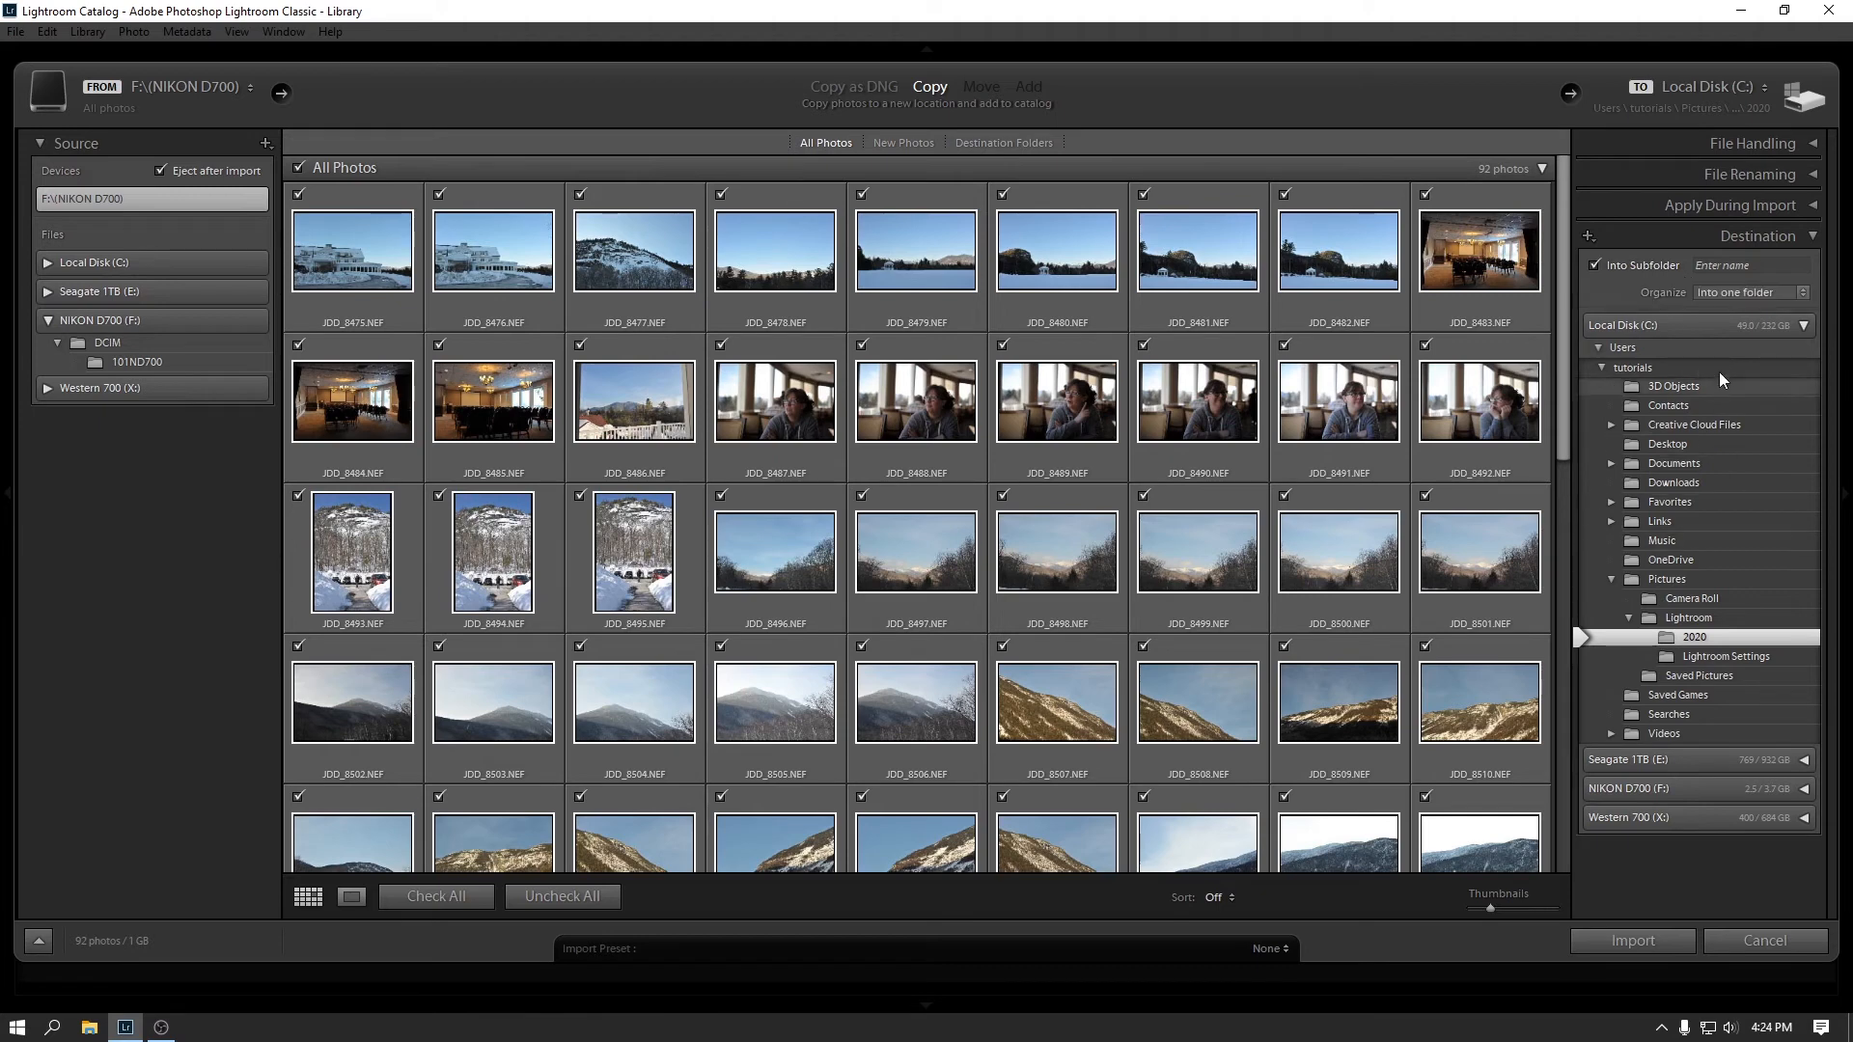
{"action": "left_click", "coordinate": [1720, 264]}
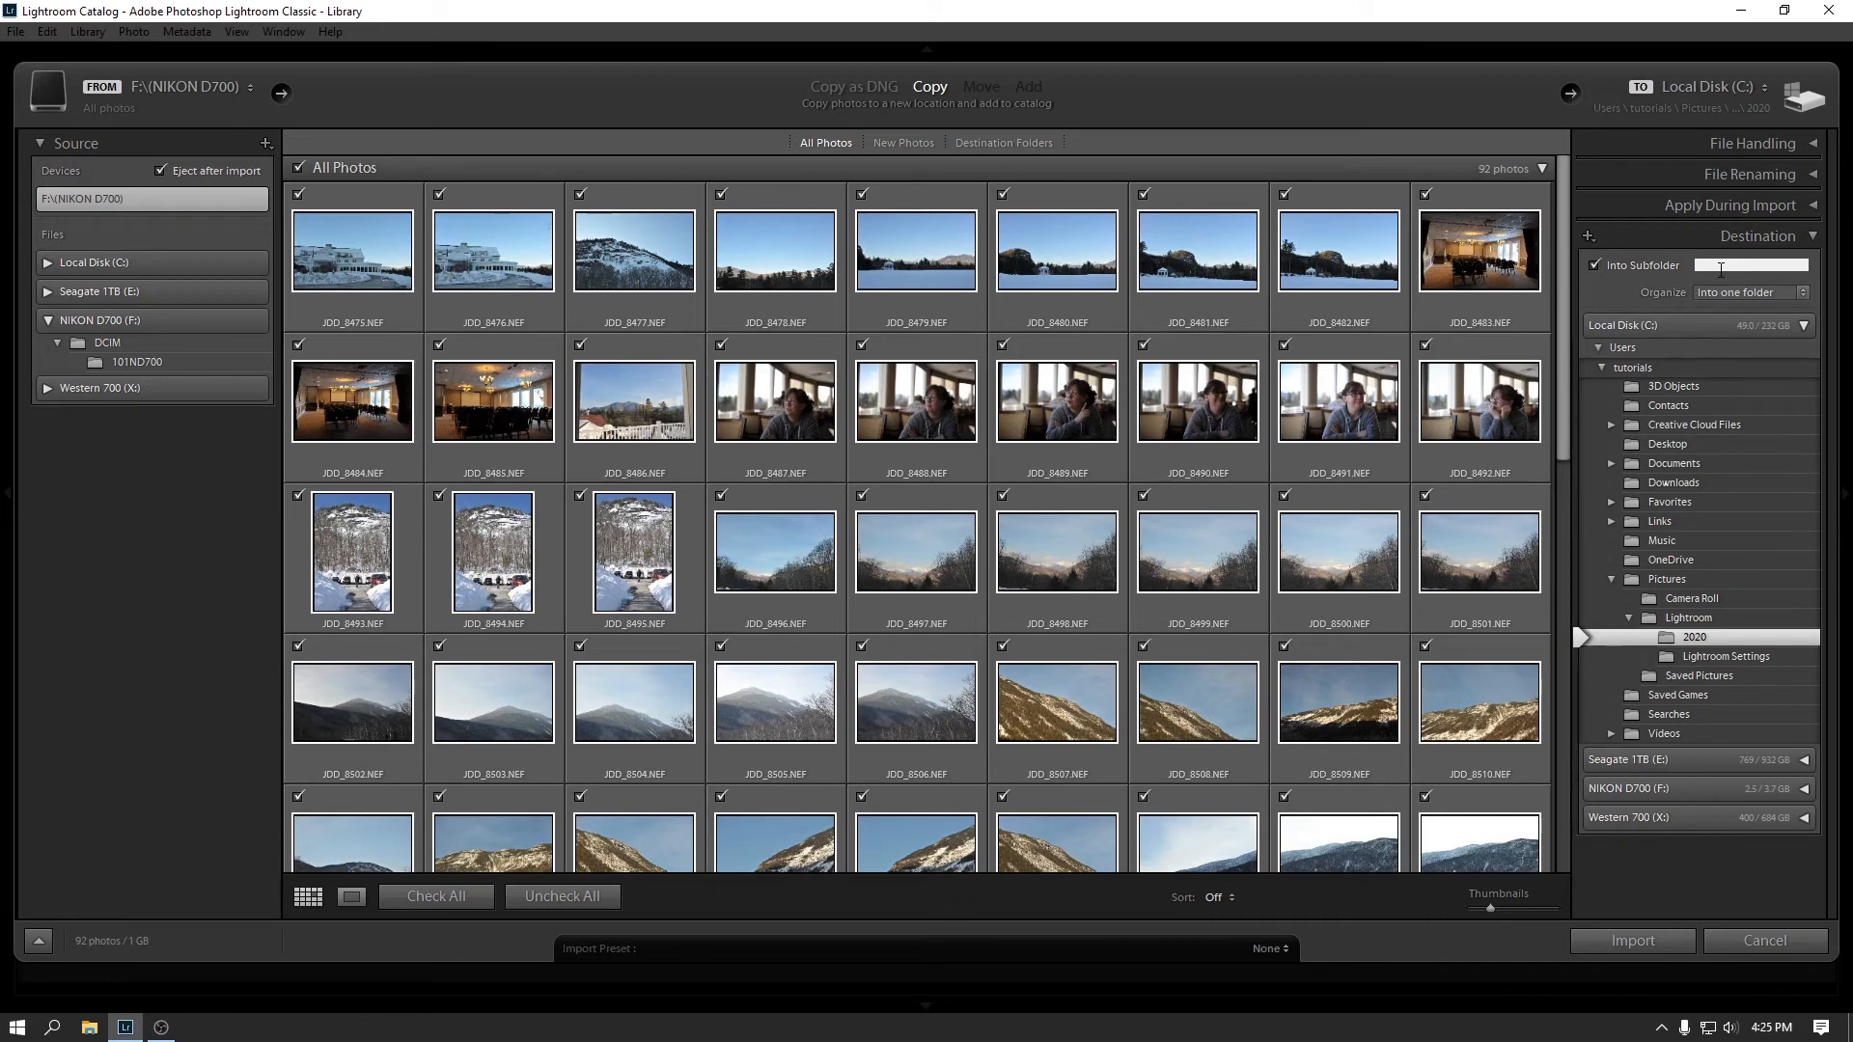
{"action": "type", "text": "2020"}
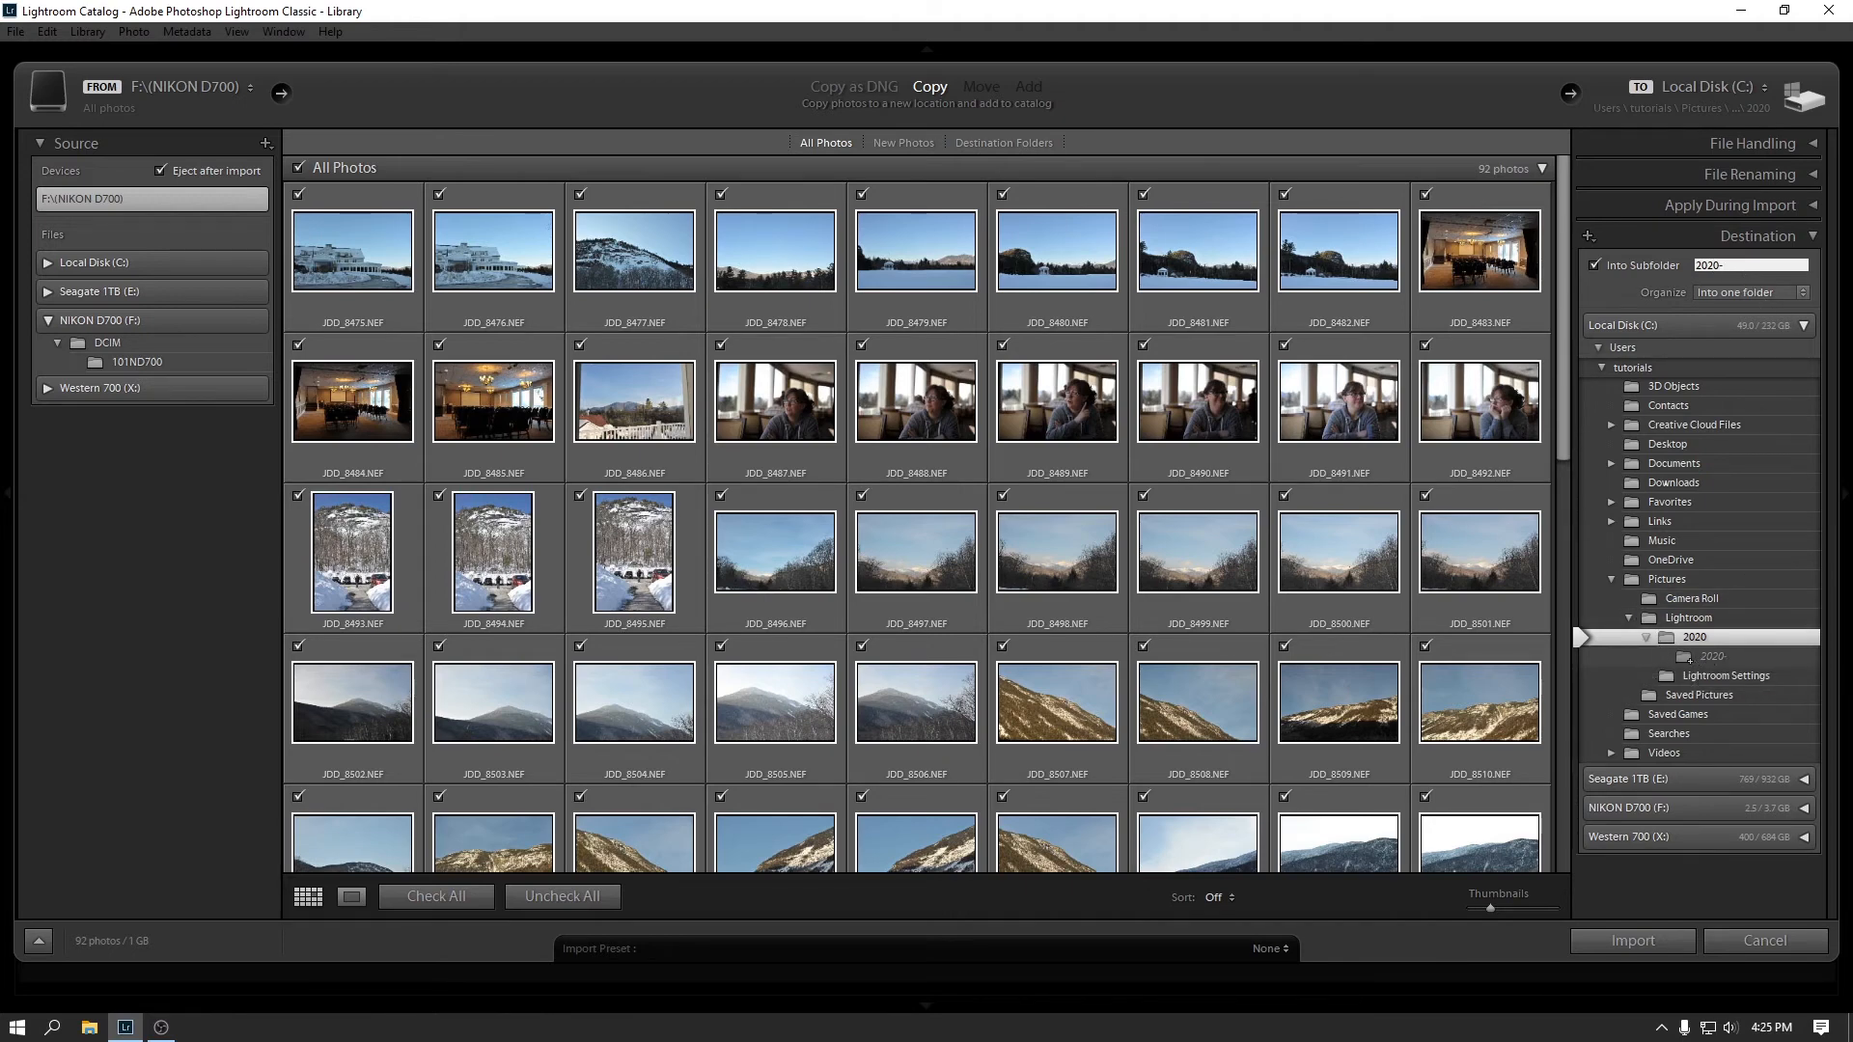
{"action": "type", "text": "-02-"}
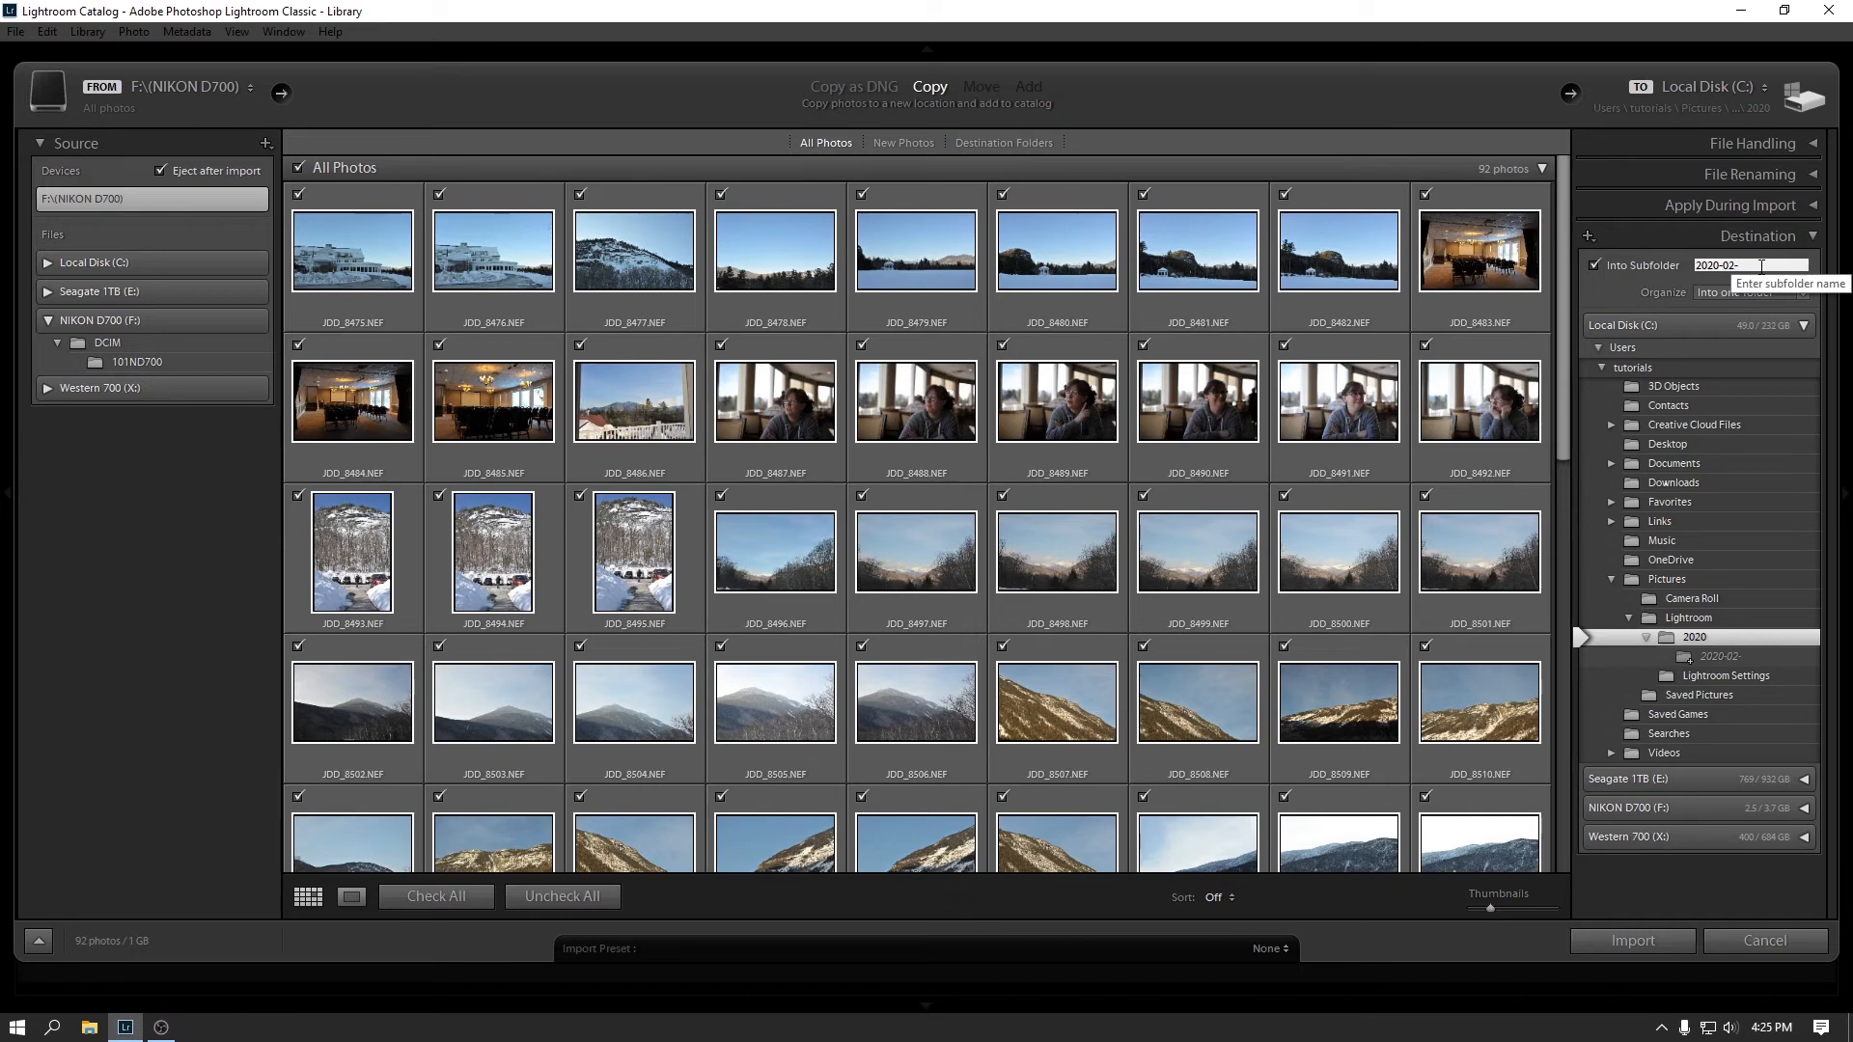
{"action": "type", "text": "White"}
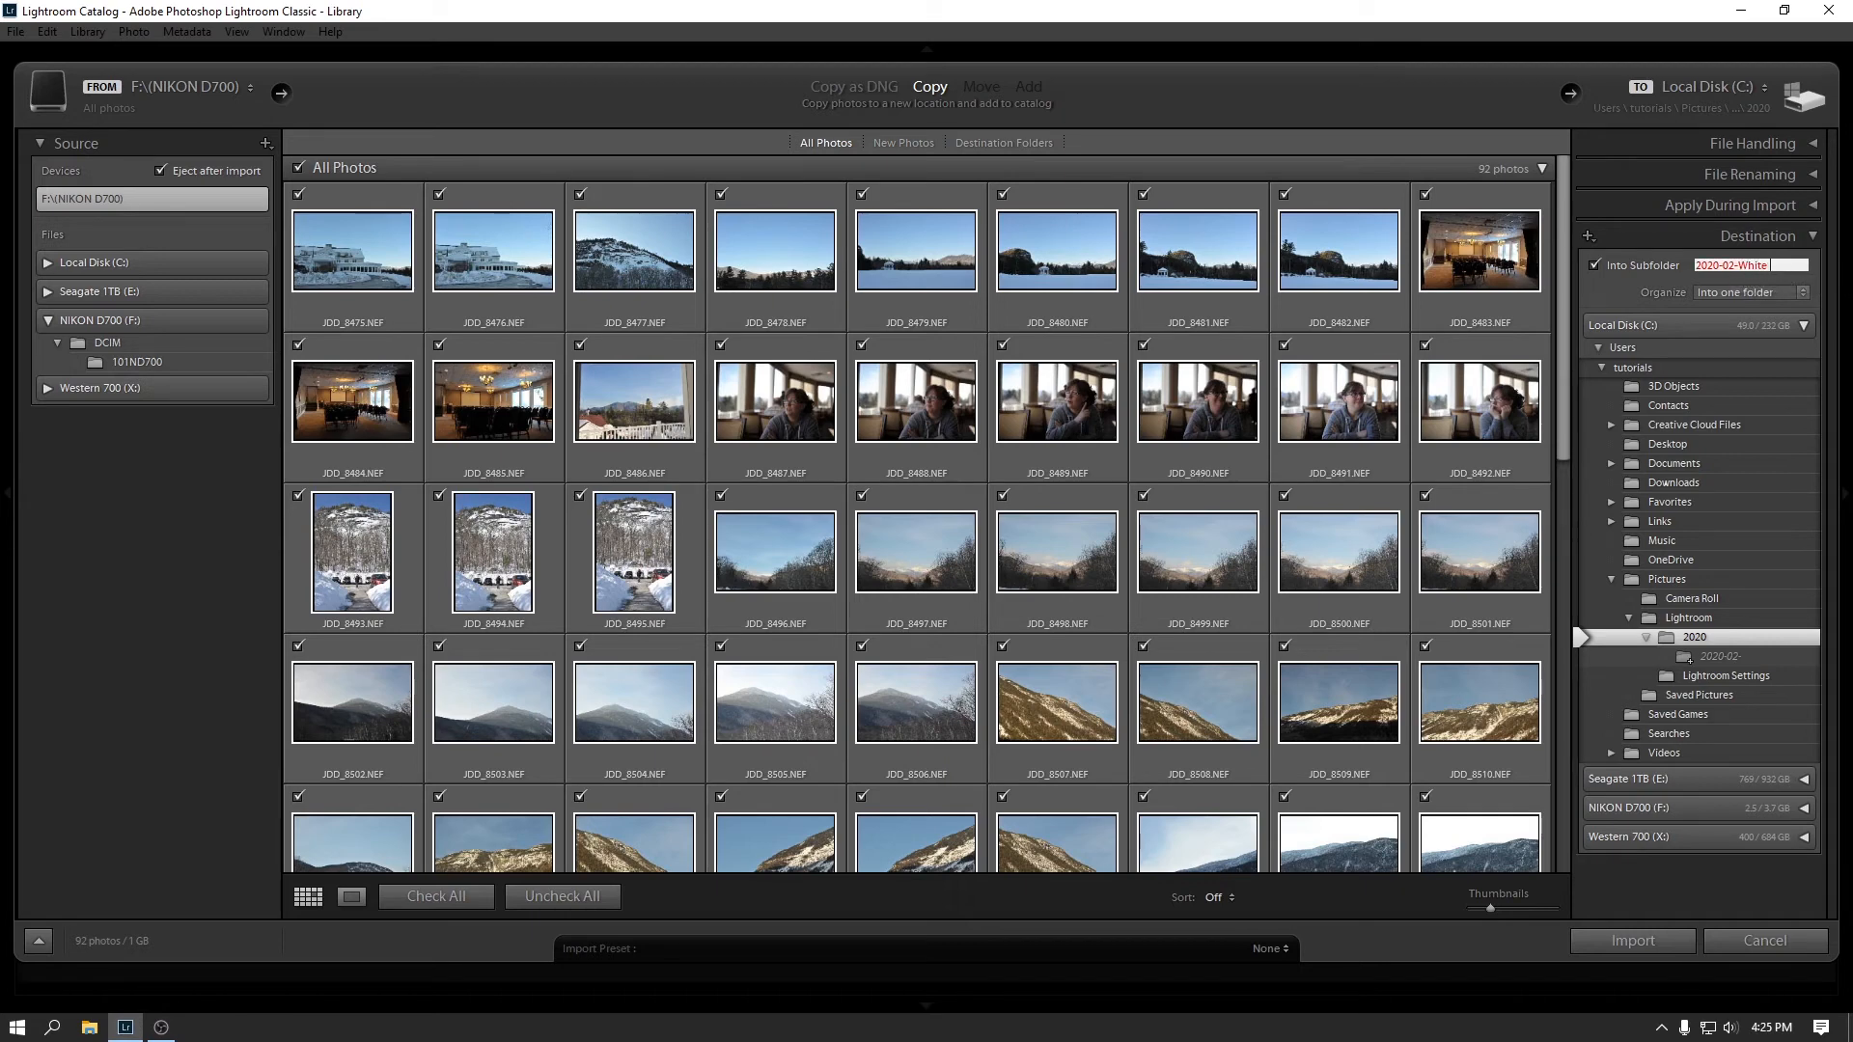
{"action": "type", "text": " Mountains"}
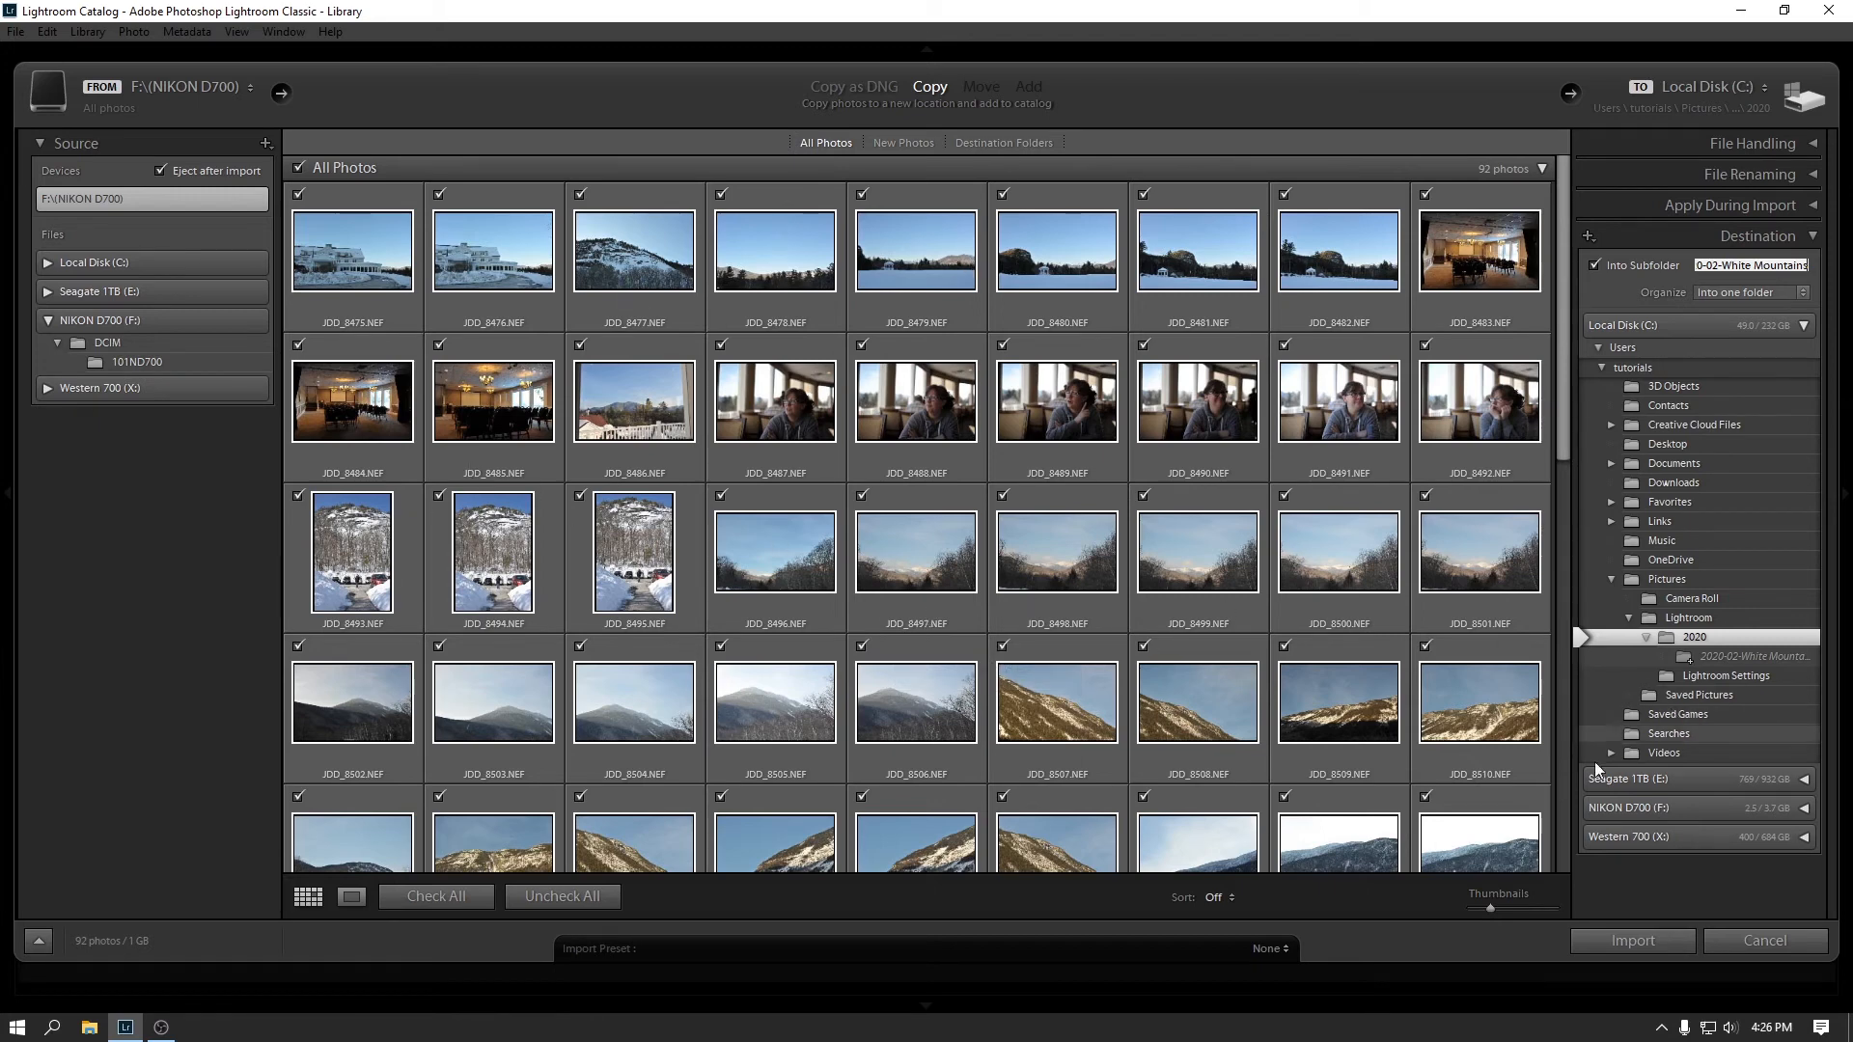
Enlarge the thumbnails slightly and exclude the photo JDD_8564.NEF from the import.
{"action": "mouse_move", "coordinate": [1489, 908]}
{"action": "left_mouse_down"}
{"action": "mouse_move", "coordinate": [1517, 914]}
{"action": "mouse_move", "coordinate": [1496, 911]}
{"action": "left_mouse_up"}
{"action": "scroll", "coordinate": [1115, 737], "scroll_direction": "down", "scroll_amount": 5}
{"action": "scroll", "coordinate": [1122, 748], "scroll_direction": "down", "scroll_amount": 5}
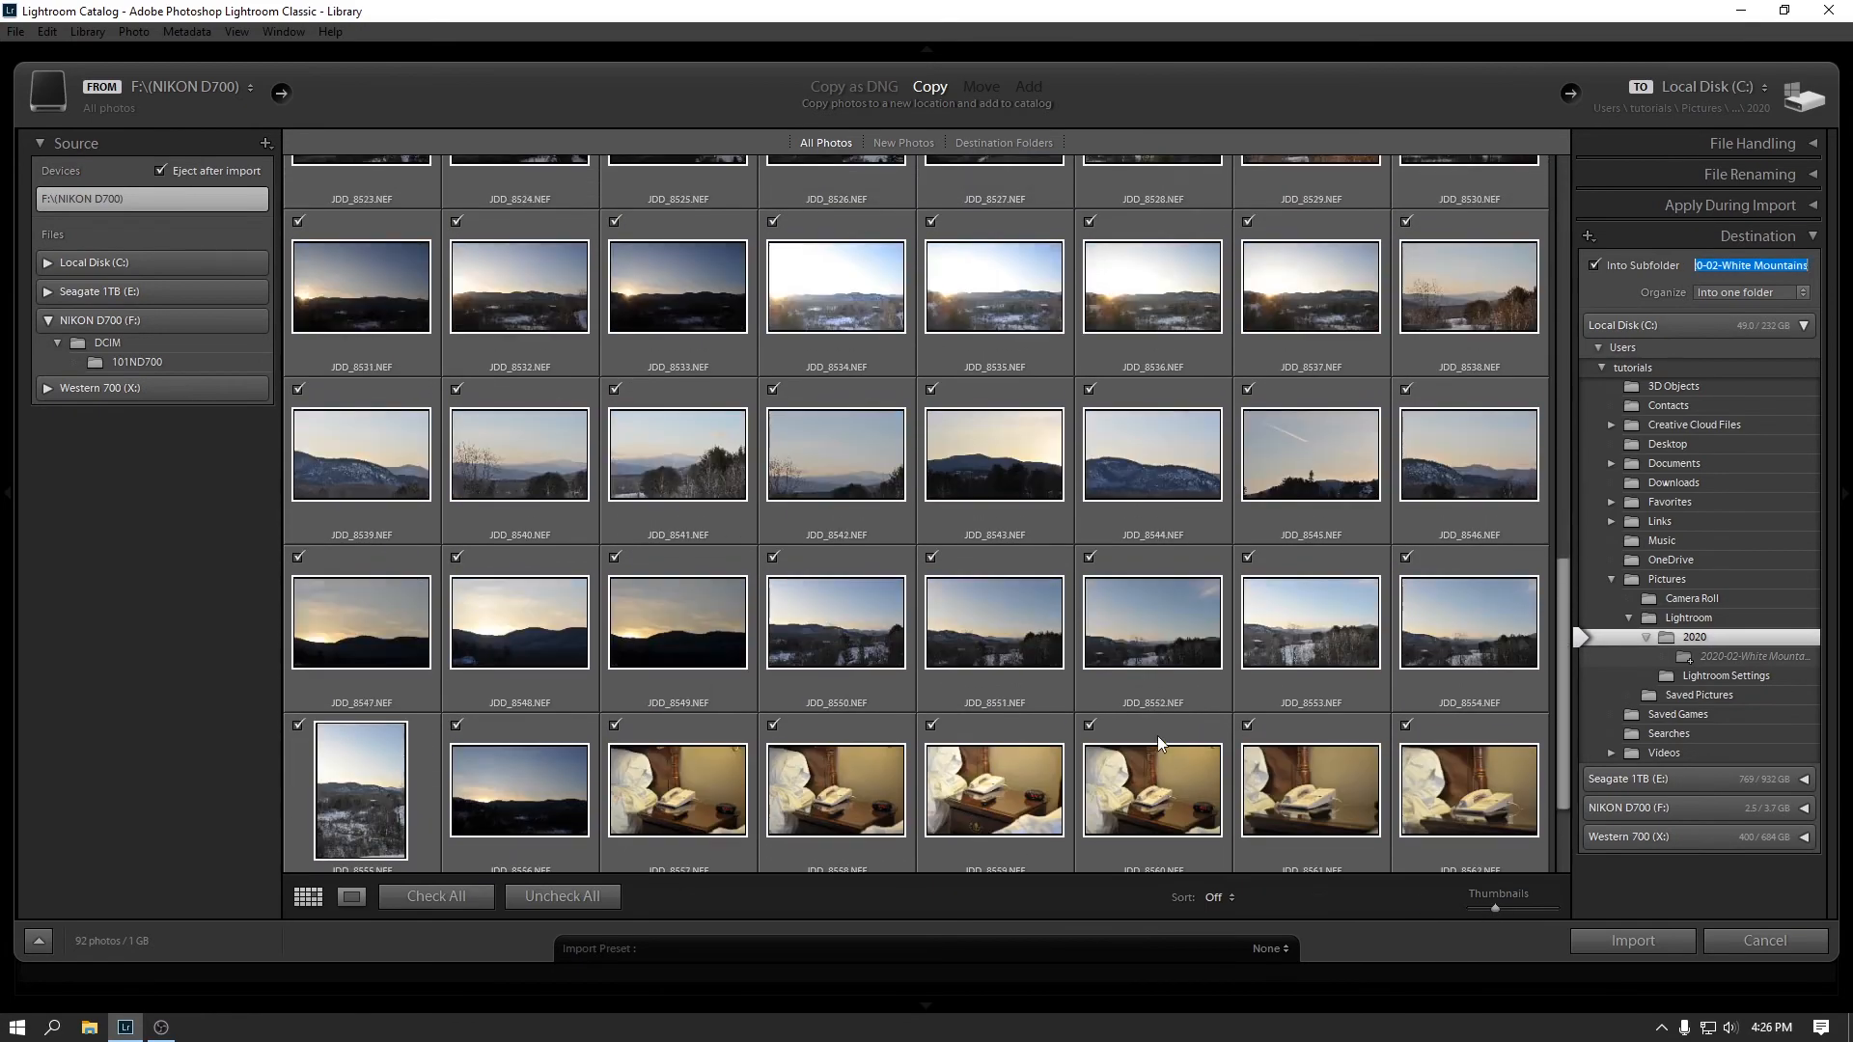
{"action": "scroll", "coordinate": [1106, 626], "scroll_direction": "down", "scroll_amount": 2}
{"action": "scroll", "coordinate": [1197, 680], "scroll_direction": "up", "scroll_amount": 2}
{"action": "left_click", "coordinate": [1089, 557]}
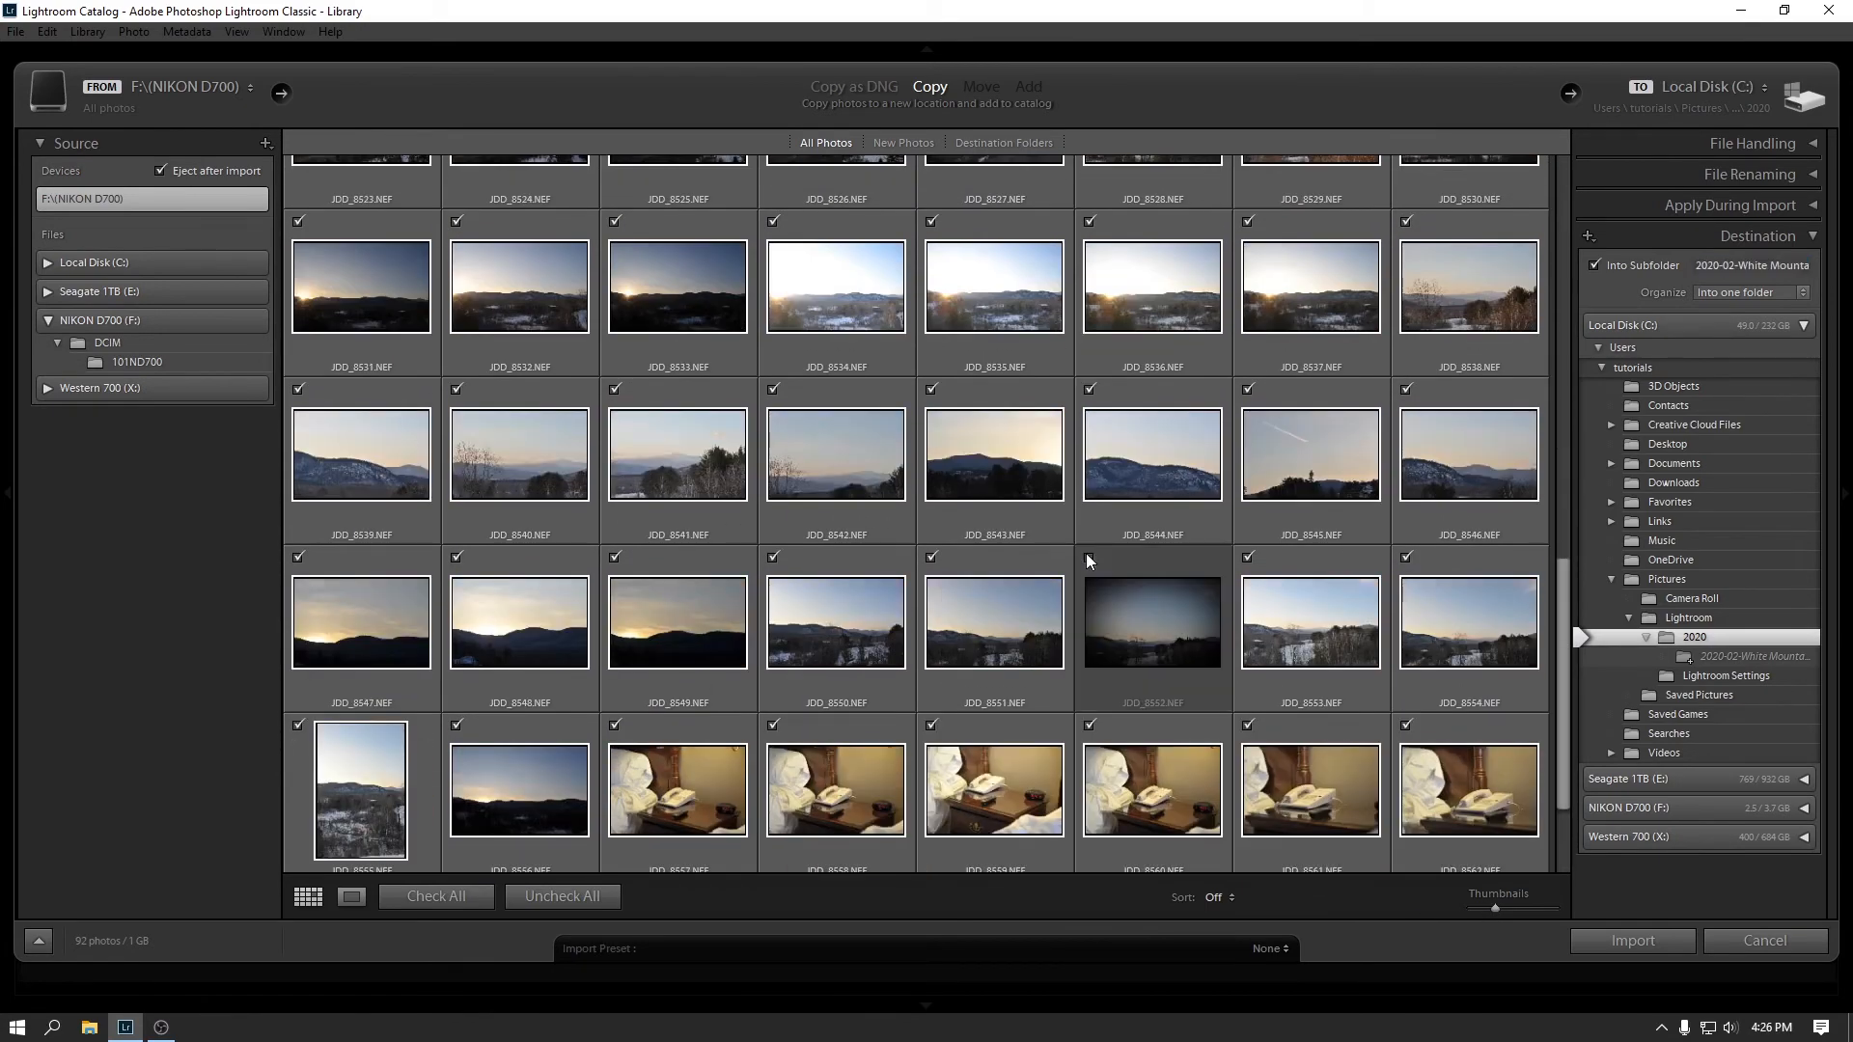
{"action": "left_click", "coordinate": [1089, 557]}
{"action": "scroll", "coordinate": [1103, 629], "scroll_direction": "down", "scroll_amount": 2}
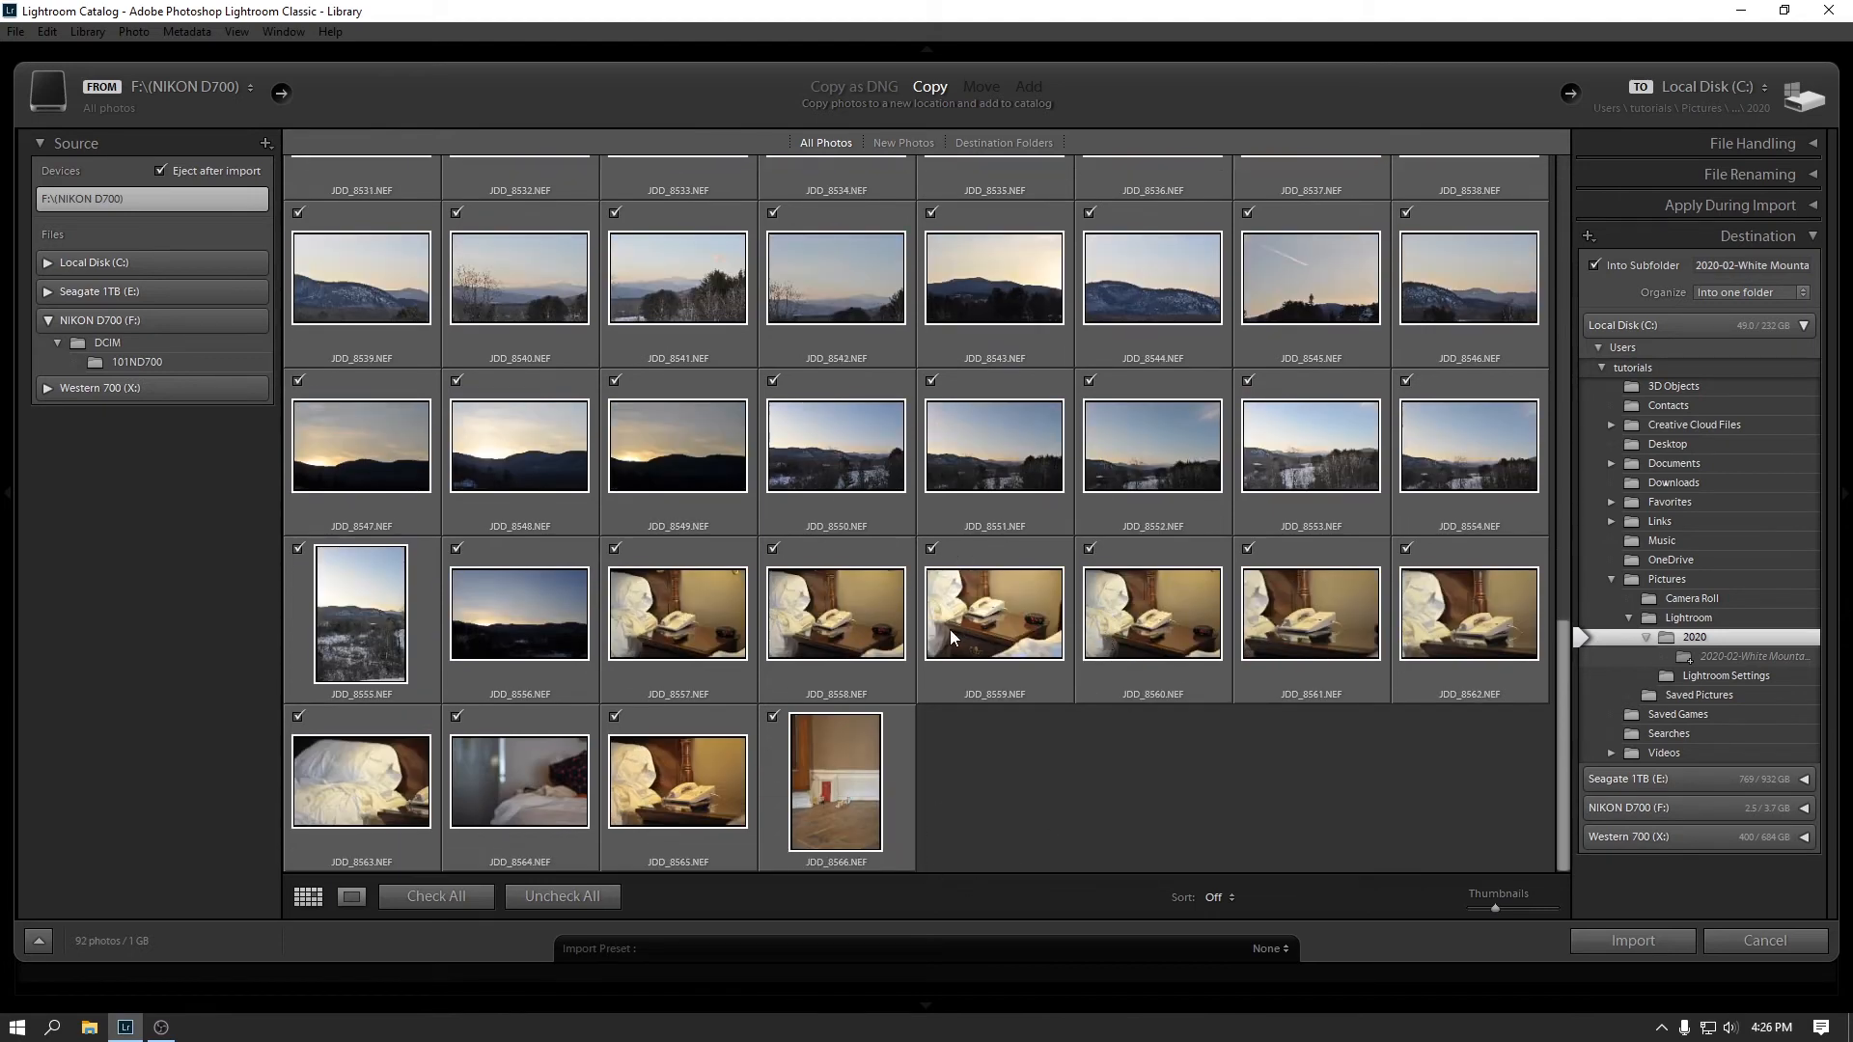
{"action": "left_click", "coordinate": [457, 717]}
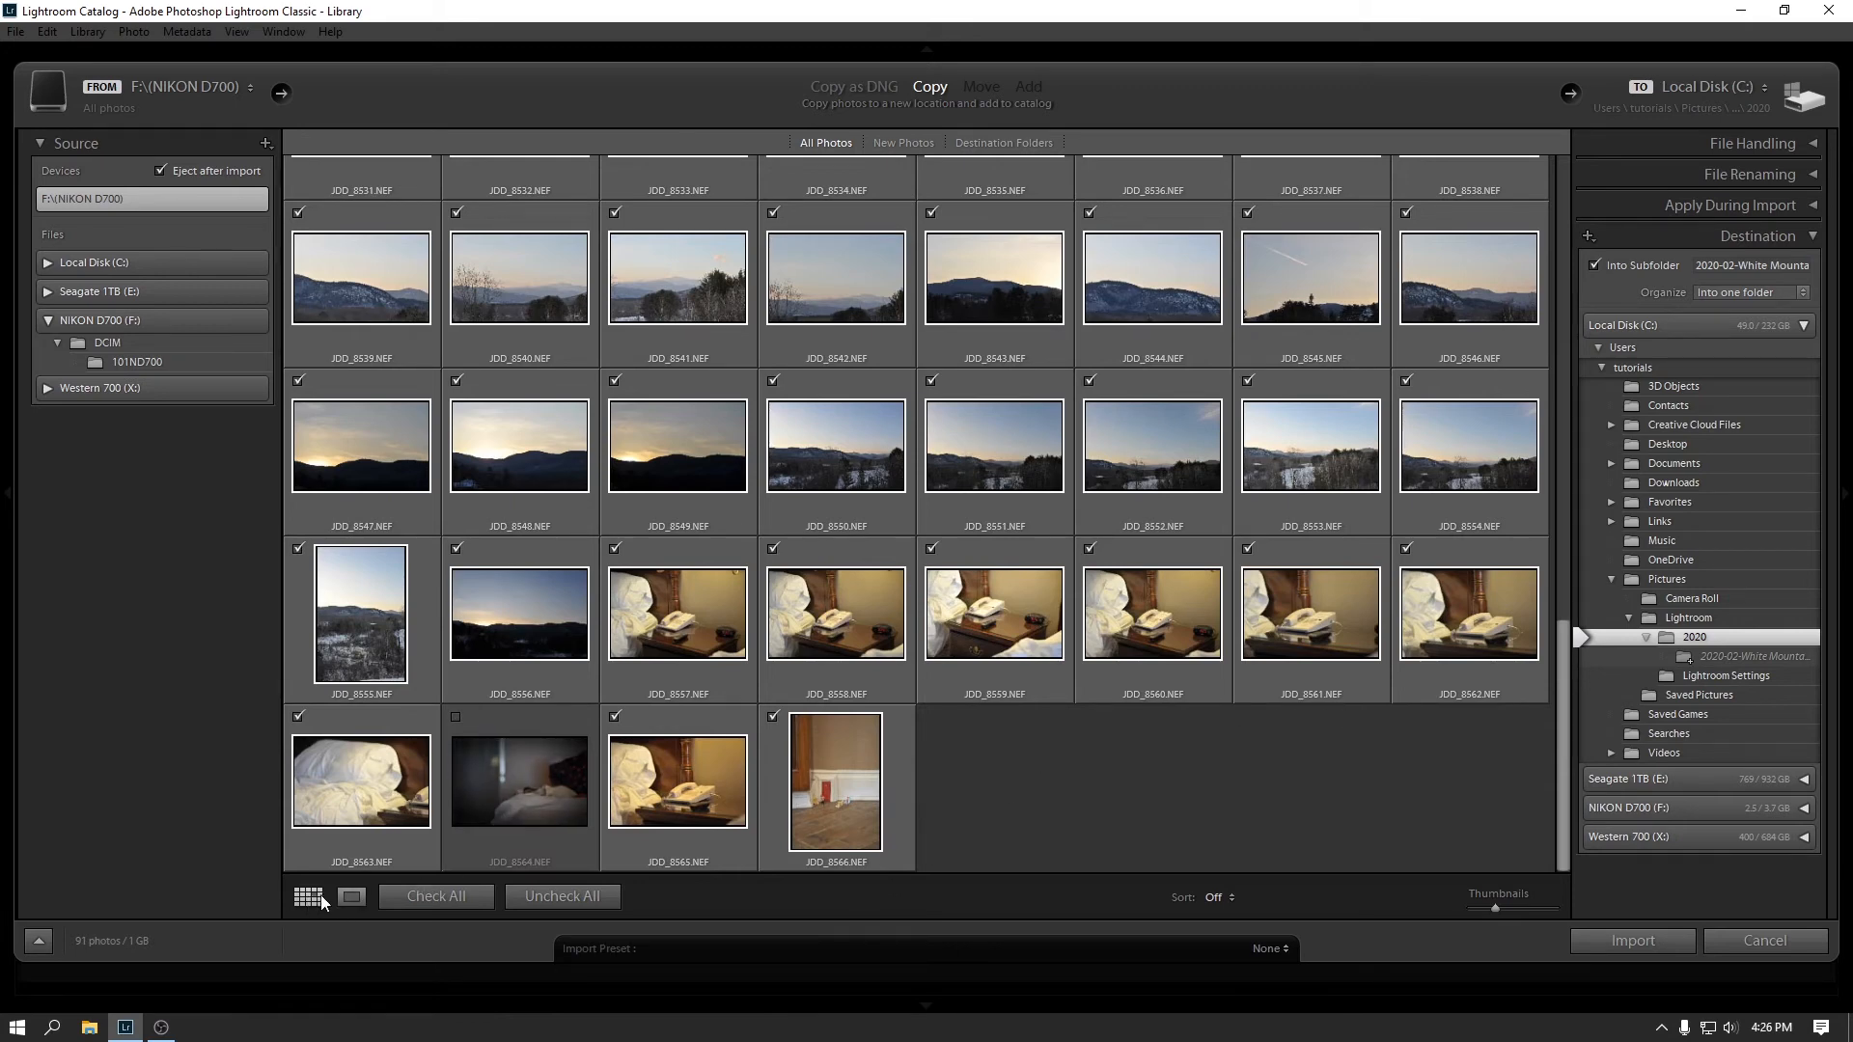
Look at a single photo enlarged, return to the grid, and check the compact version of the import dialog.
{"action": "left_click", "coordinate": [352, 899]}
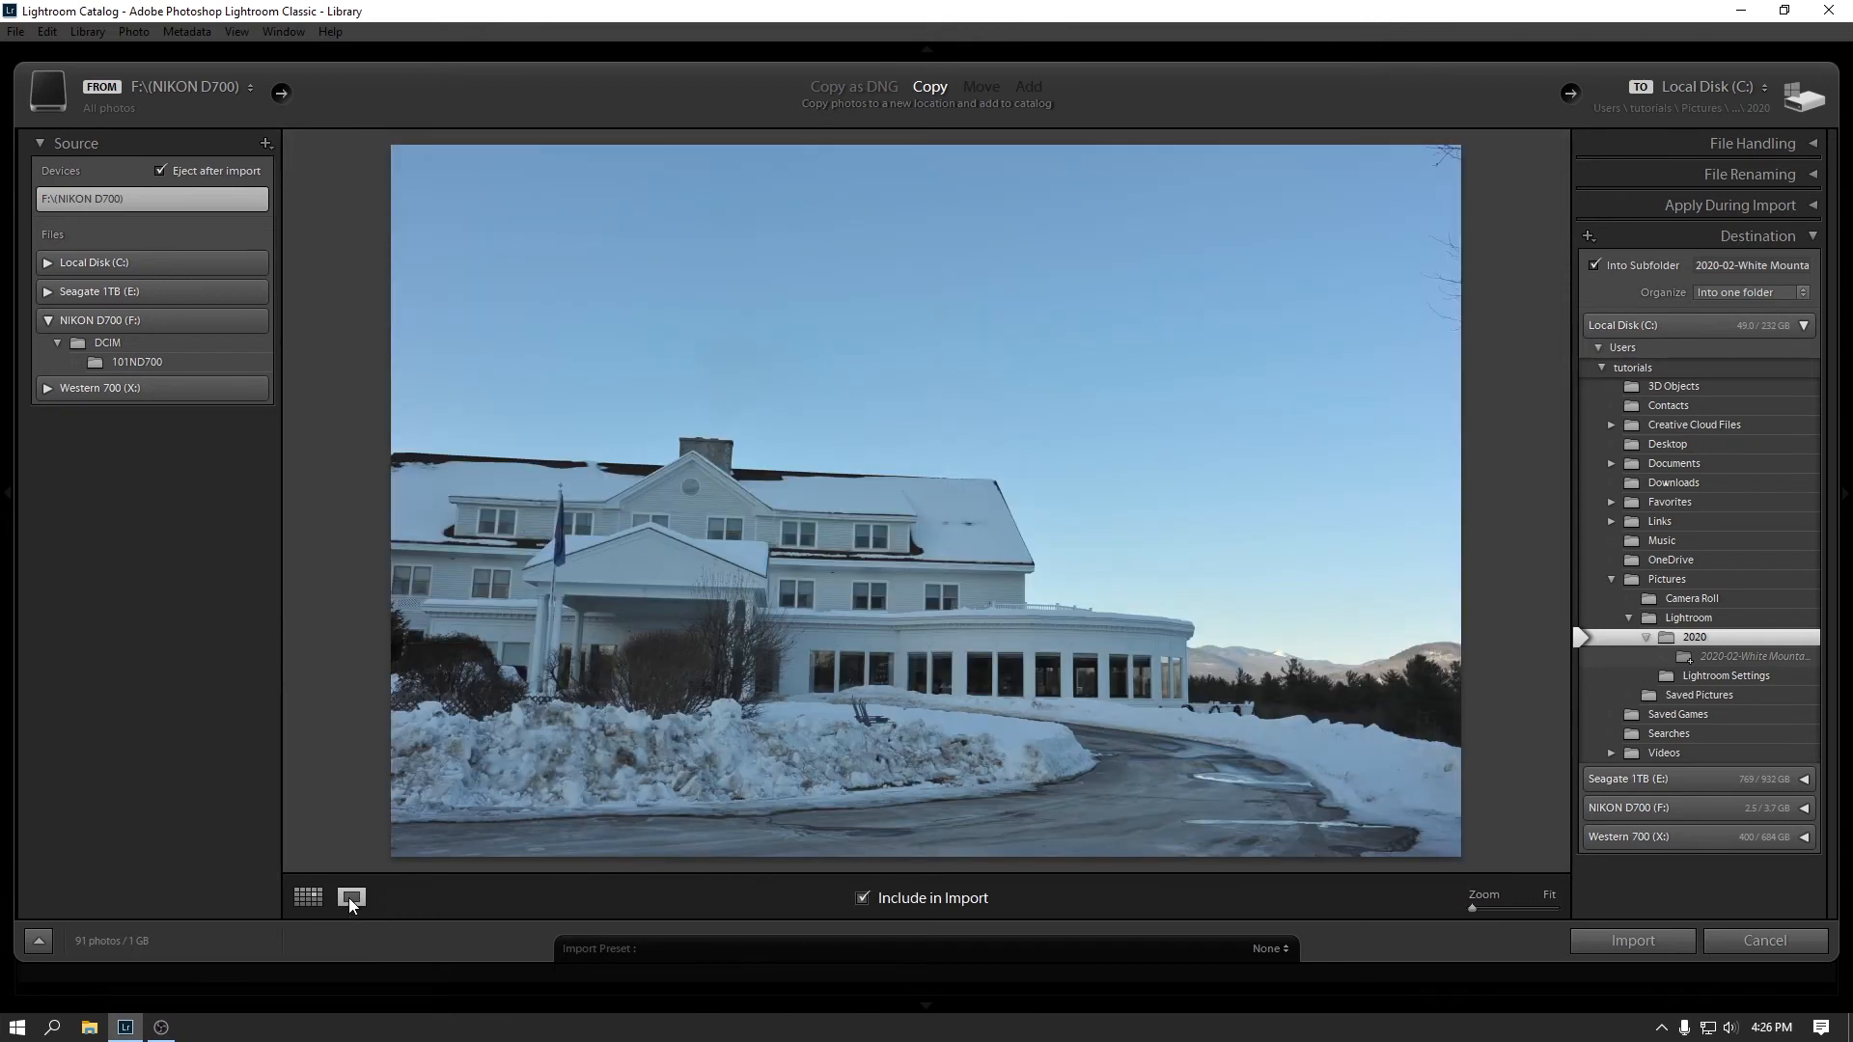
{"action": "left_click", "coordinate": [308, 897]}
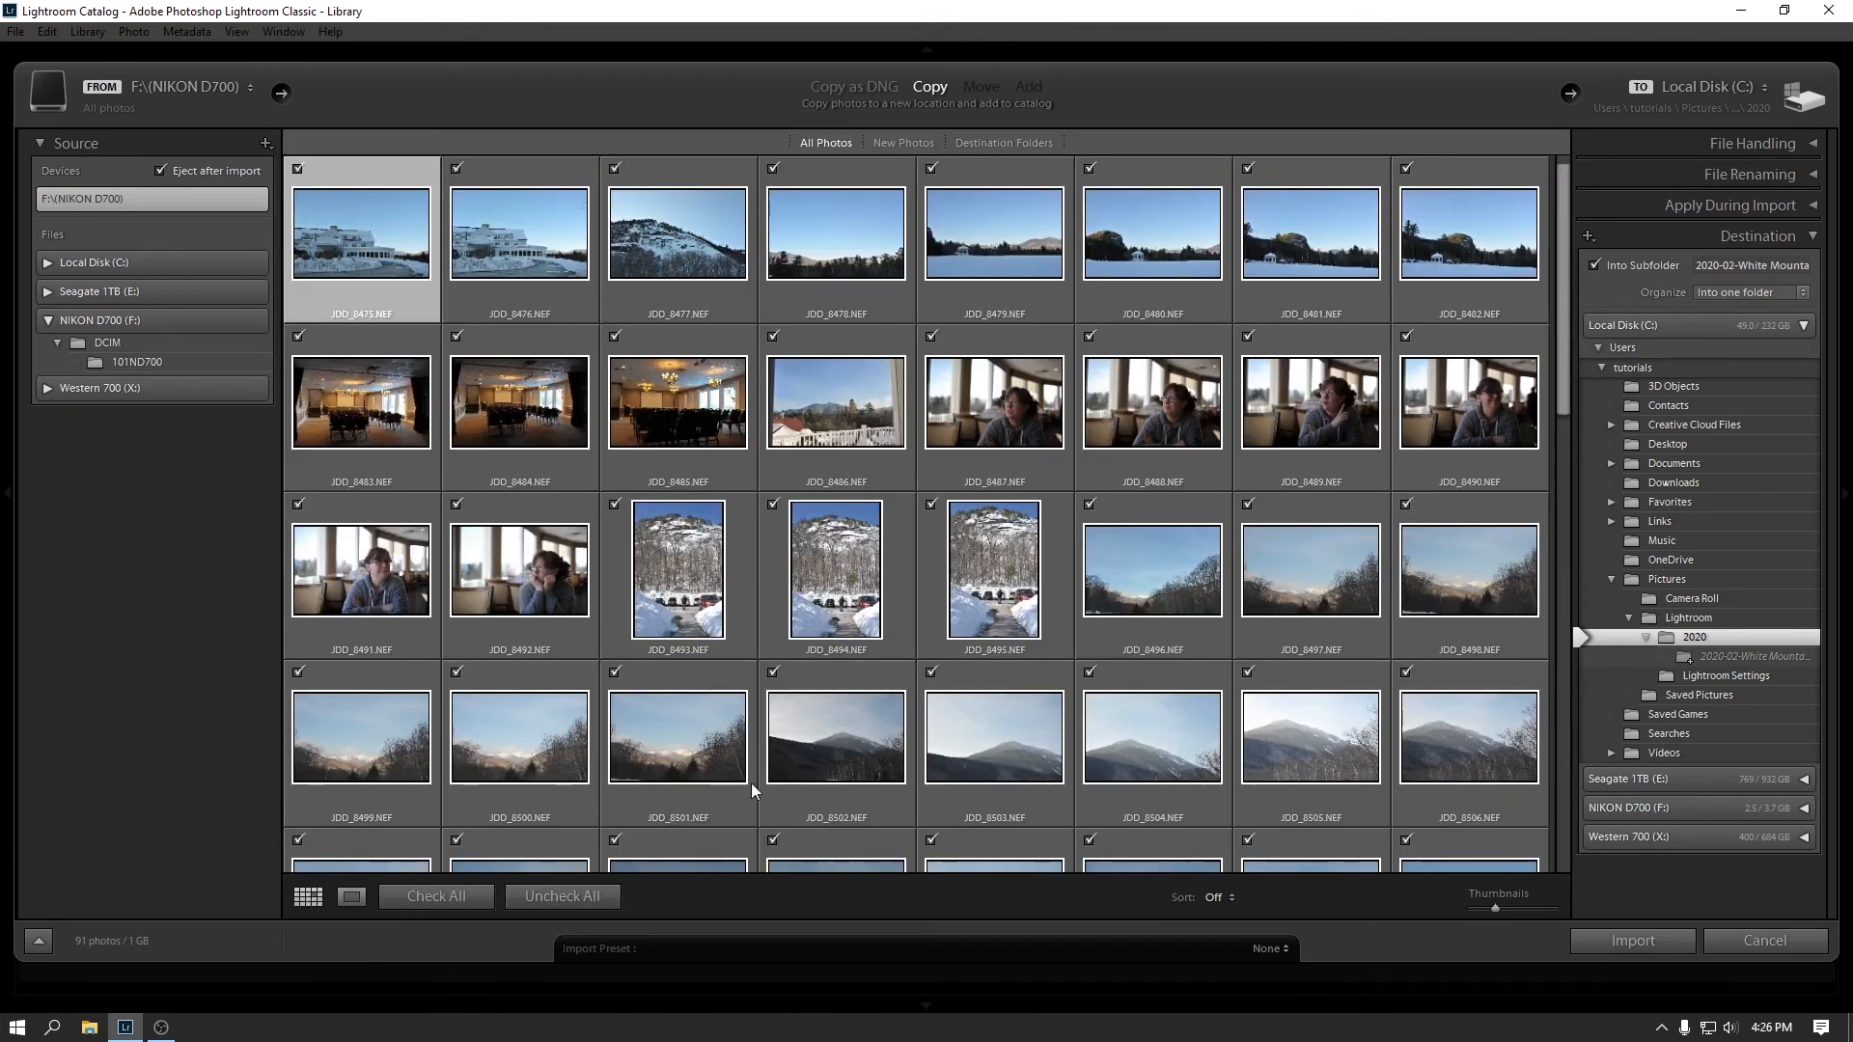
{"action": "left_click", "coordinate": [39, 944]}
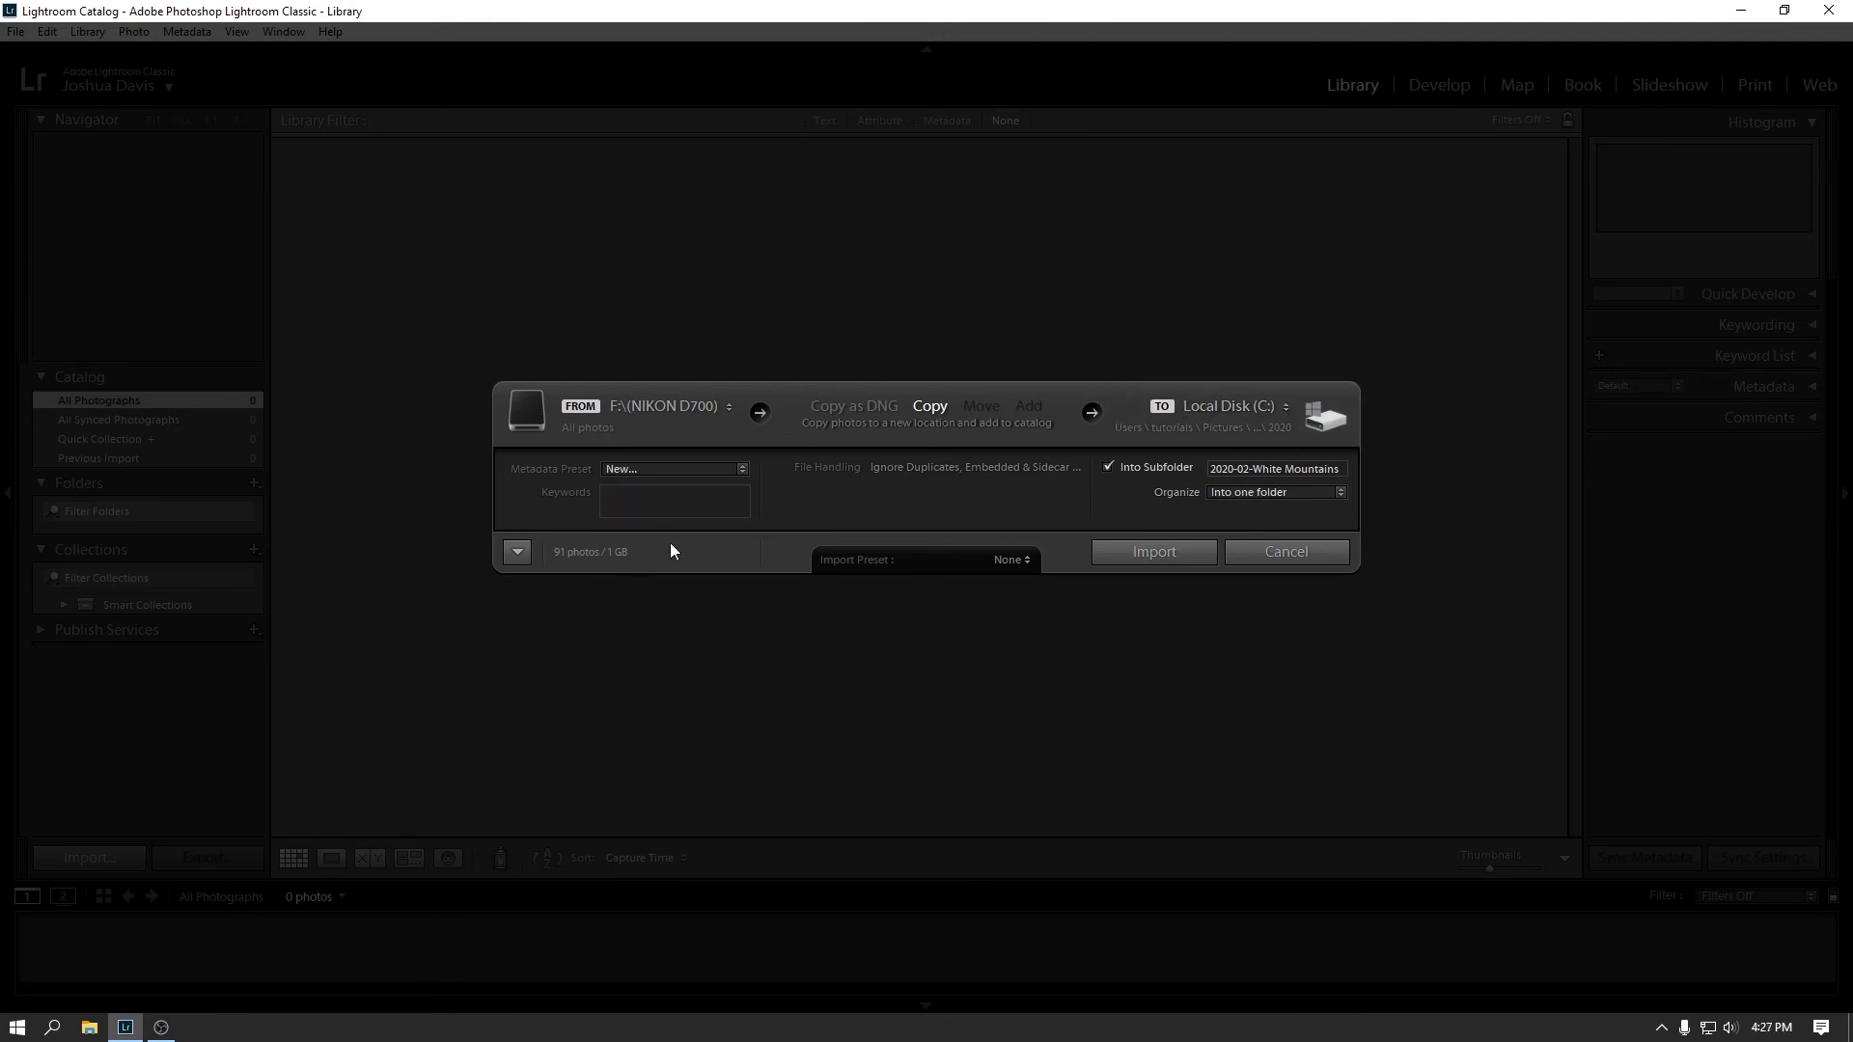
{"action": "left_click", "coordinate": [513, 552]}
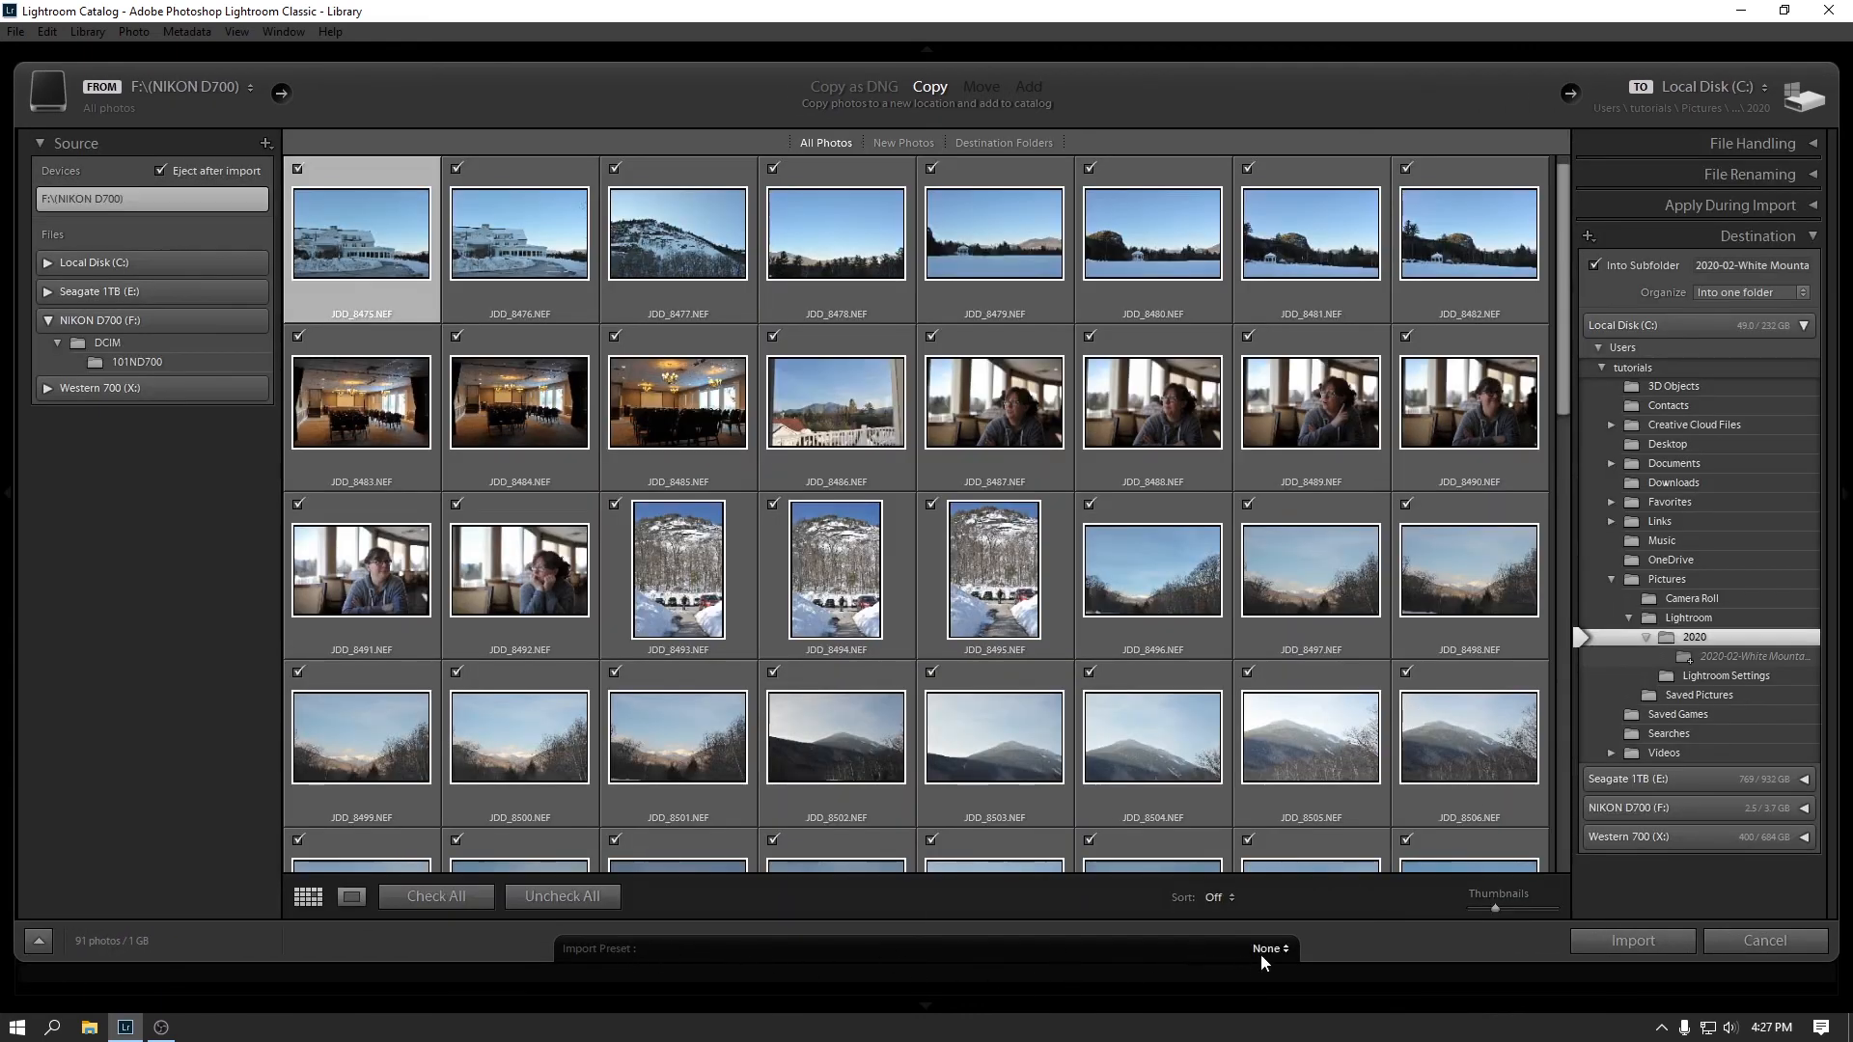
Review the import preset options without choosing one, and import the checked photos.
{"action": "left_click", "coordinate": [1280, 951]}
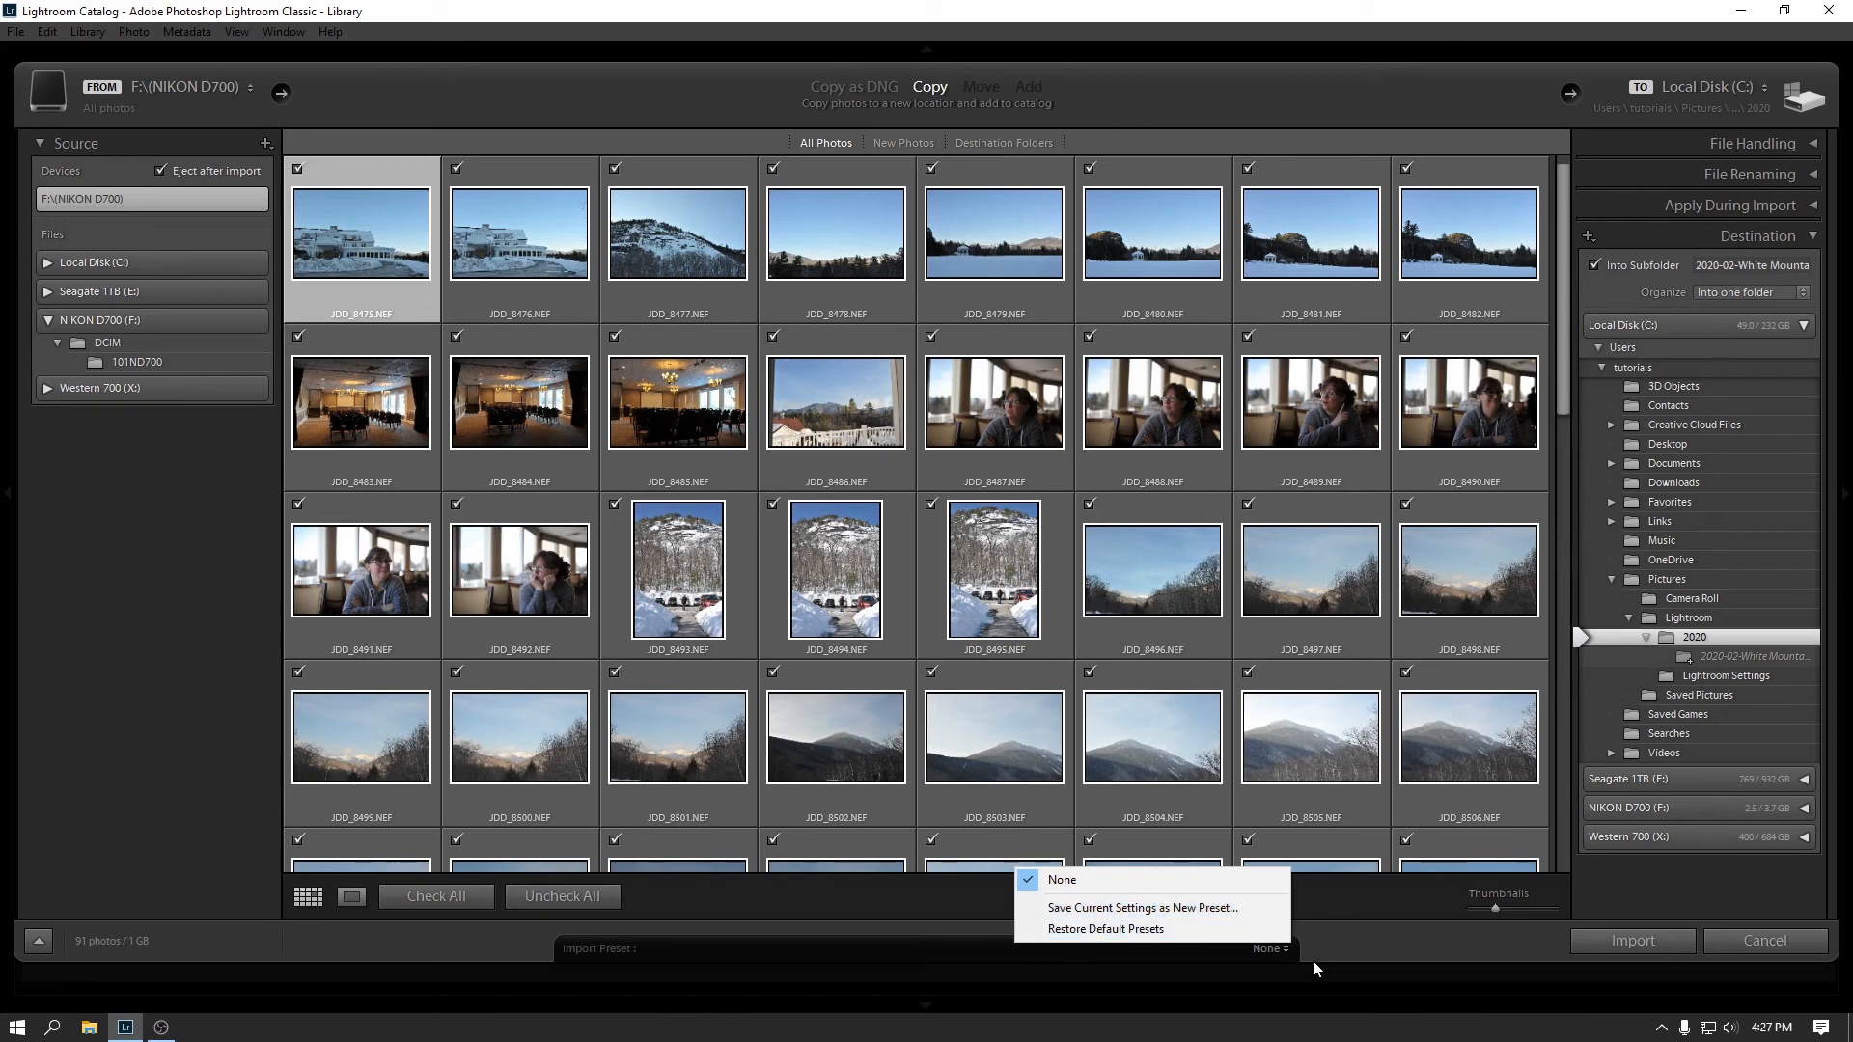
{"action": "left_click", "coordinate": [1364, 953]}
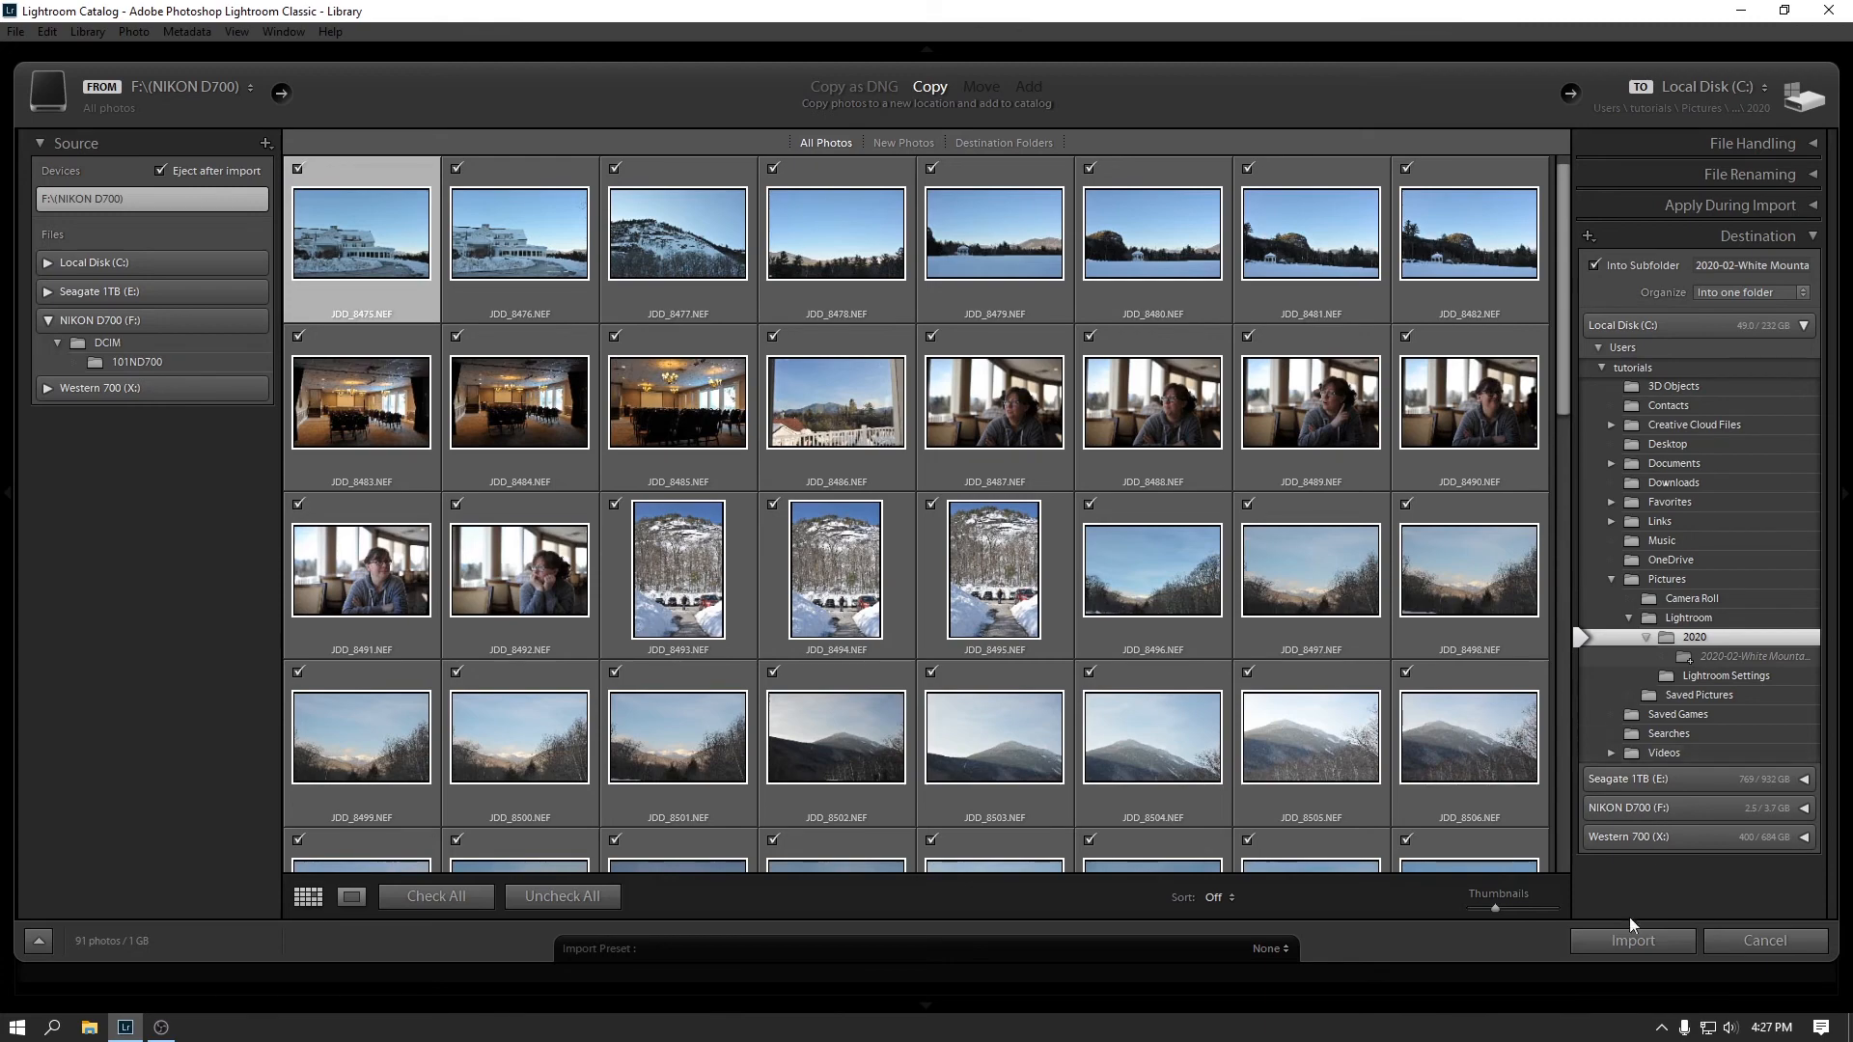
{"action": "left_click", "coordinate": [1632, 942]}
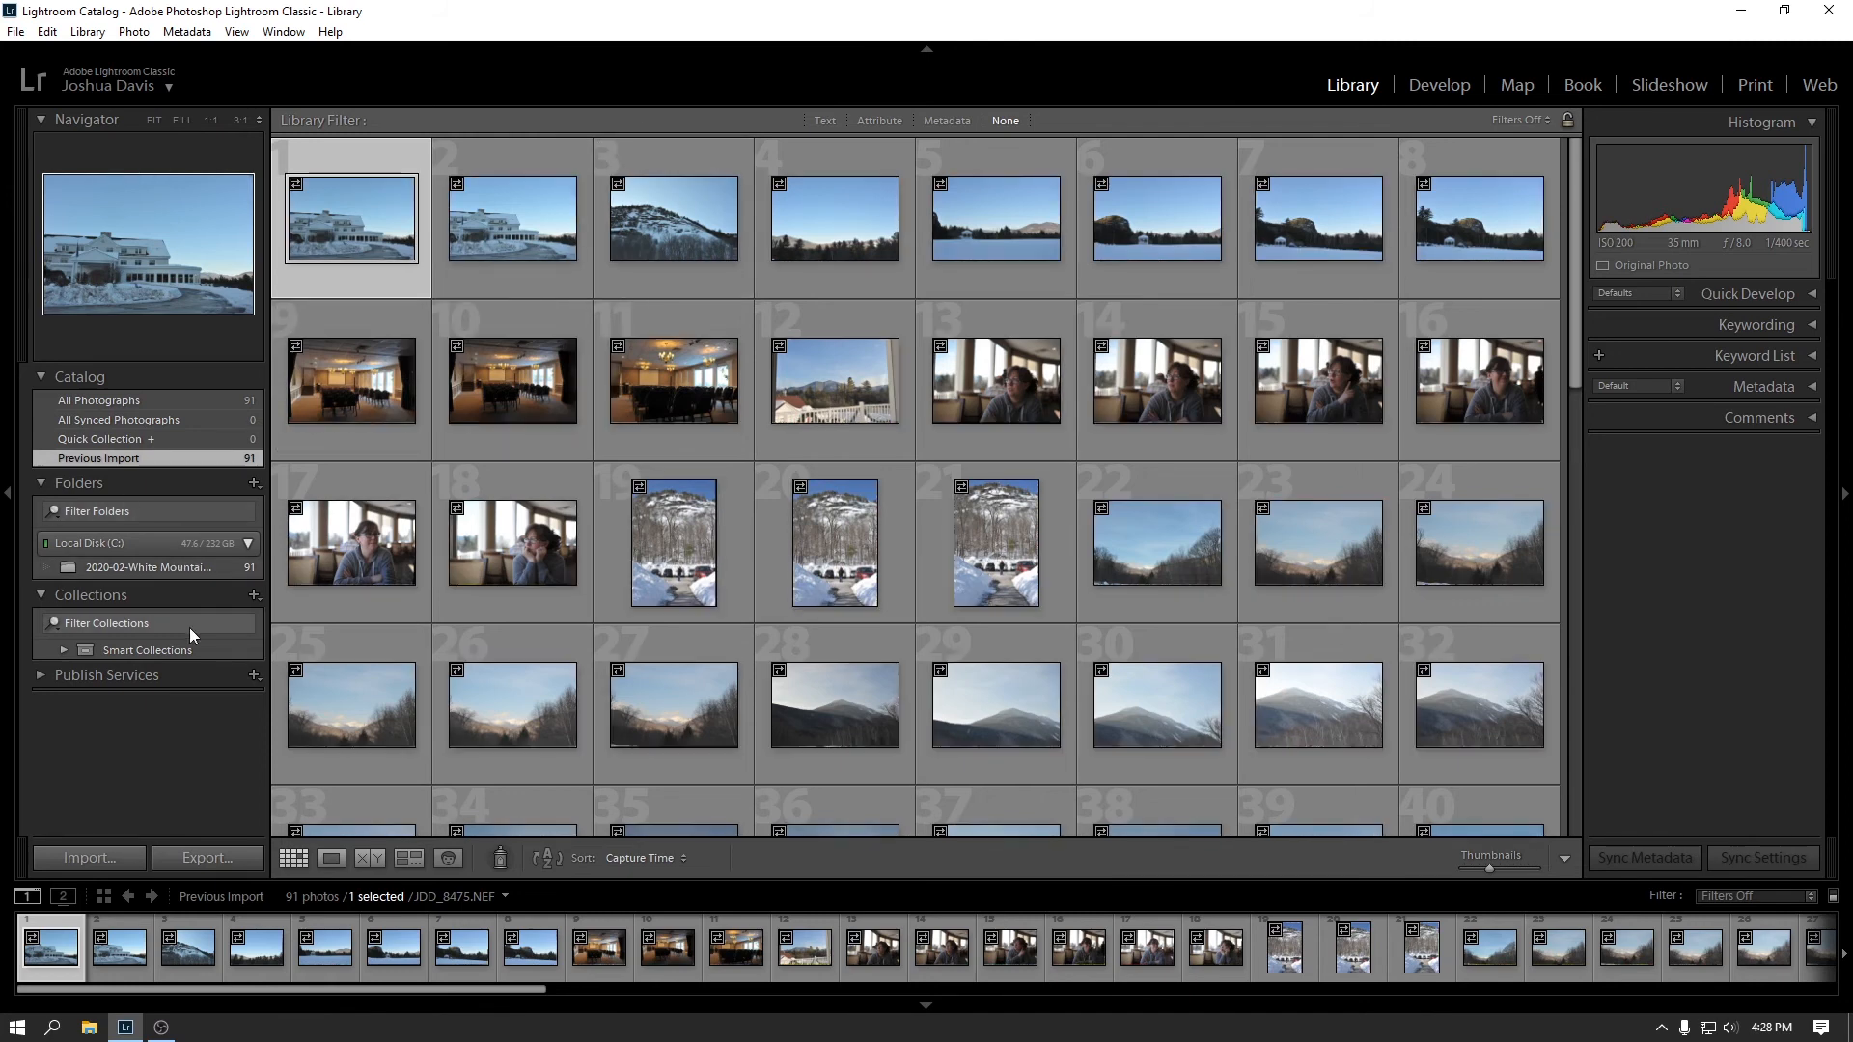
Show the parent folder of 2020-02-White Mountains in the folder list and display the photos of both folders in turn.
{"action": "left_click", "coordinate": [145, 570]}
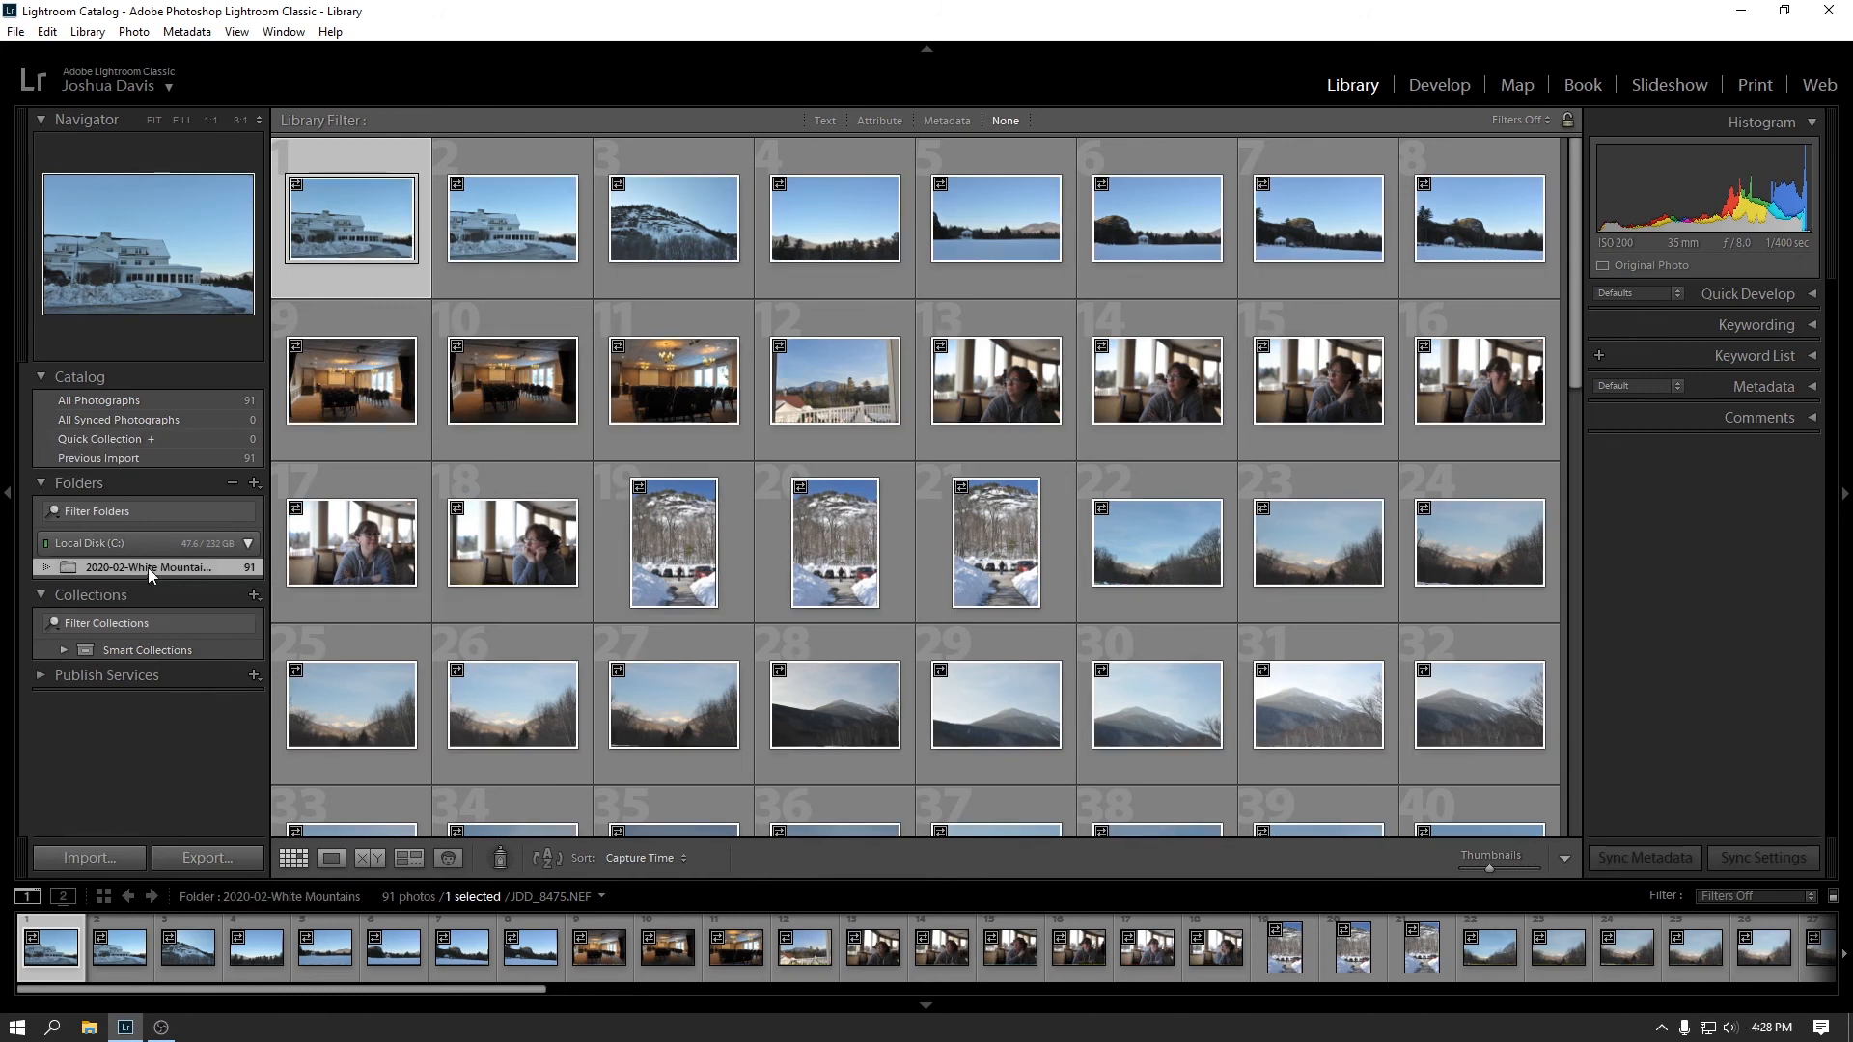
{"action": "right_click", "coordinate": [145, 569]}
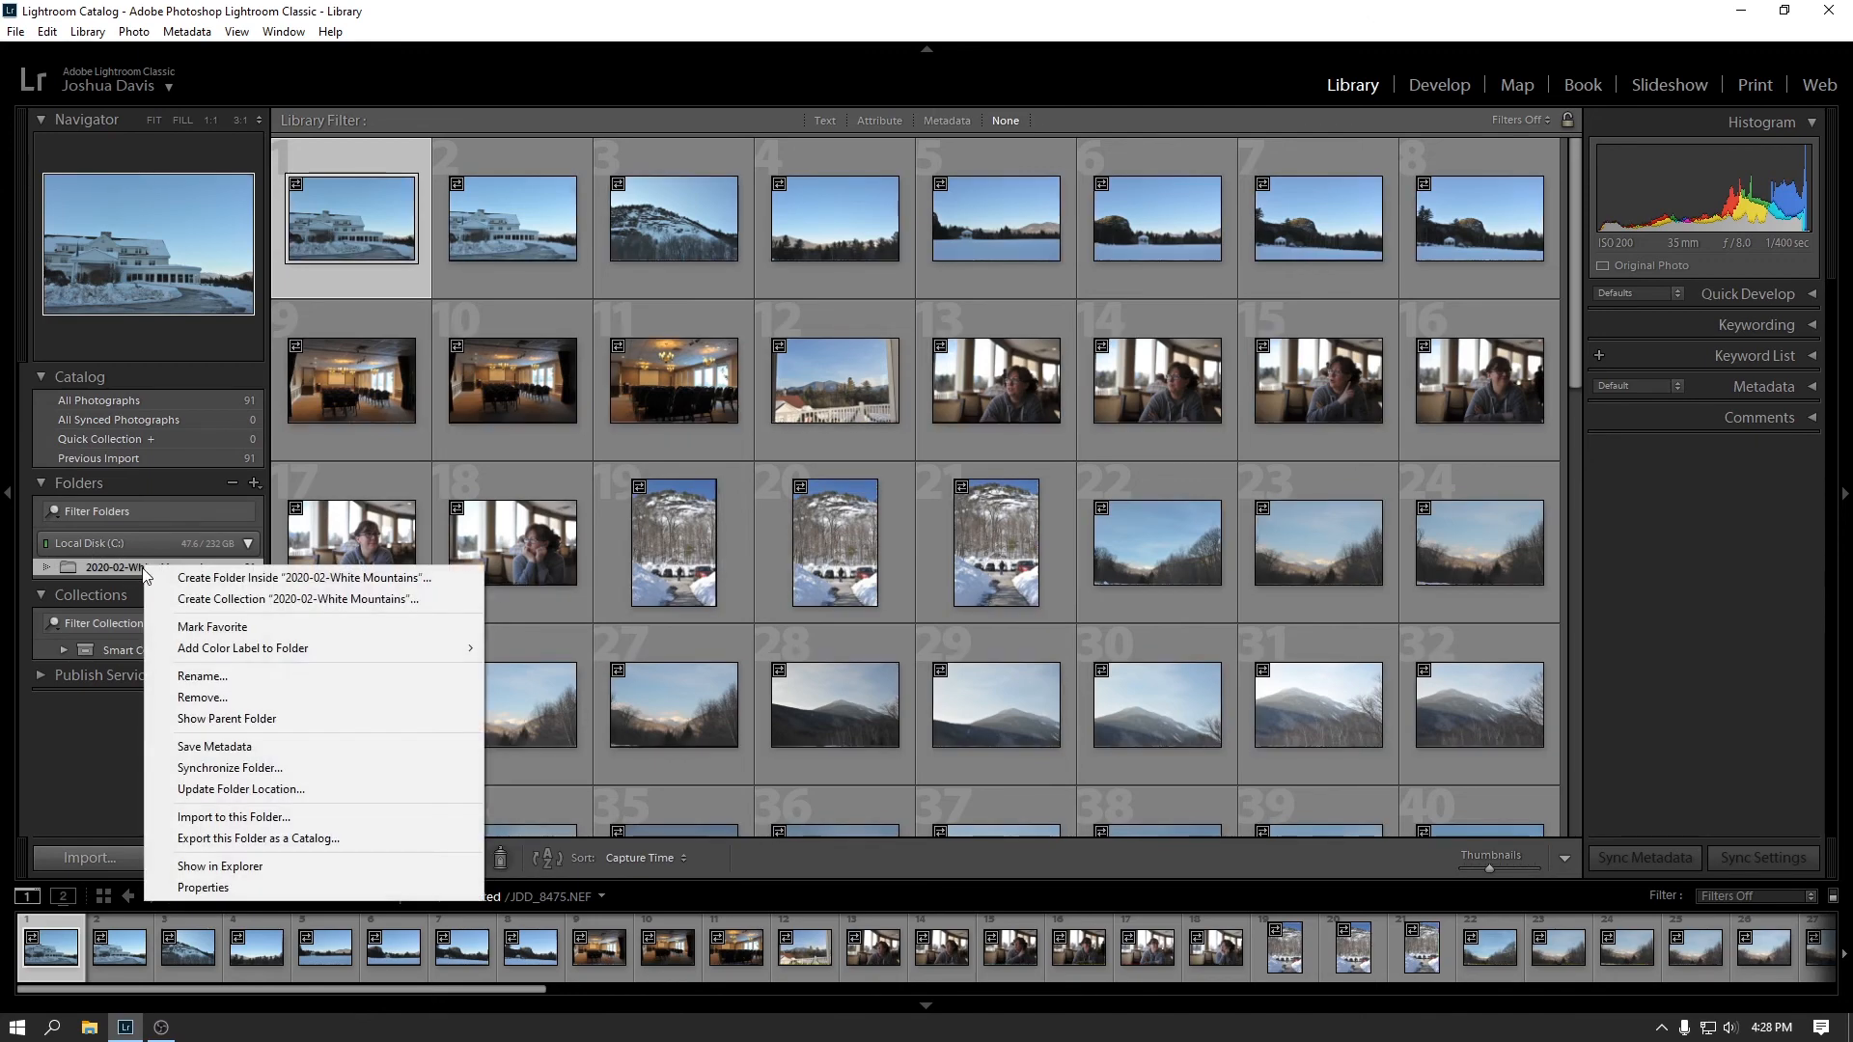
{"action": "left_click", "coordinate": [235, 718]}
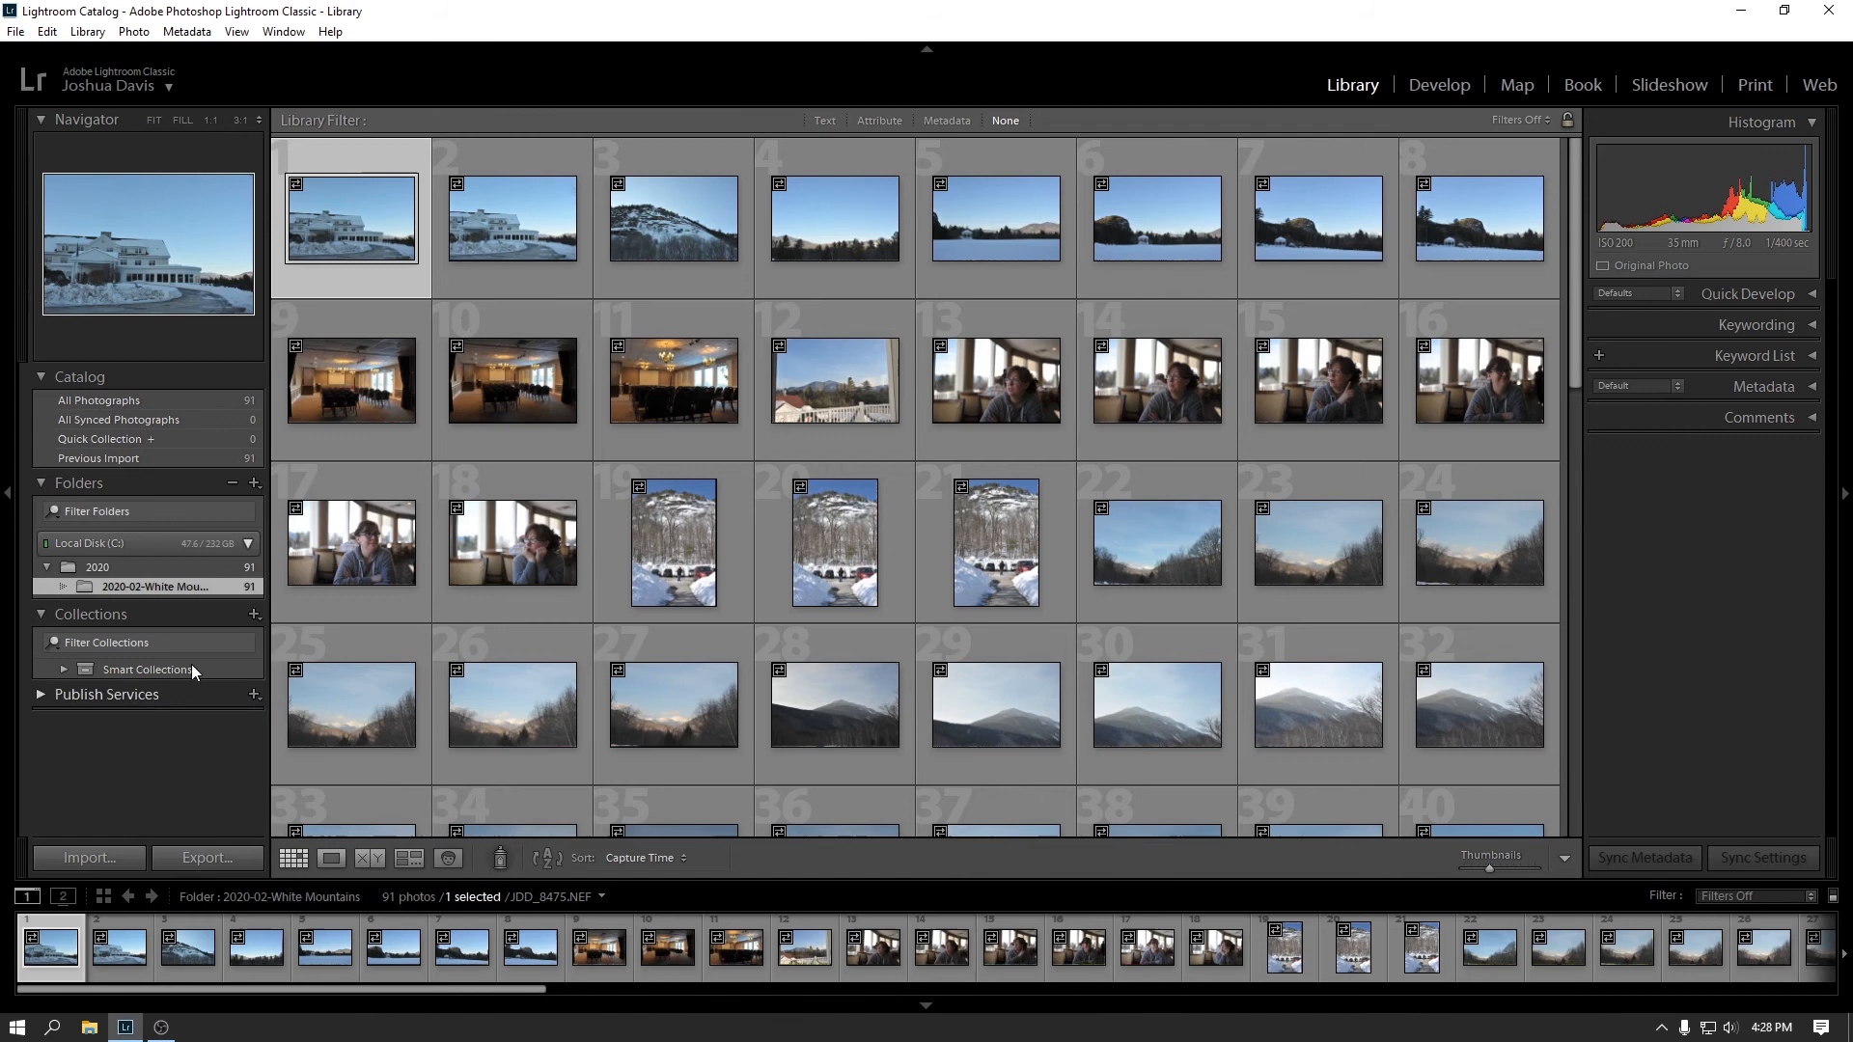
{"action": "left_click", "coordinate": [123, 570]}
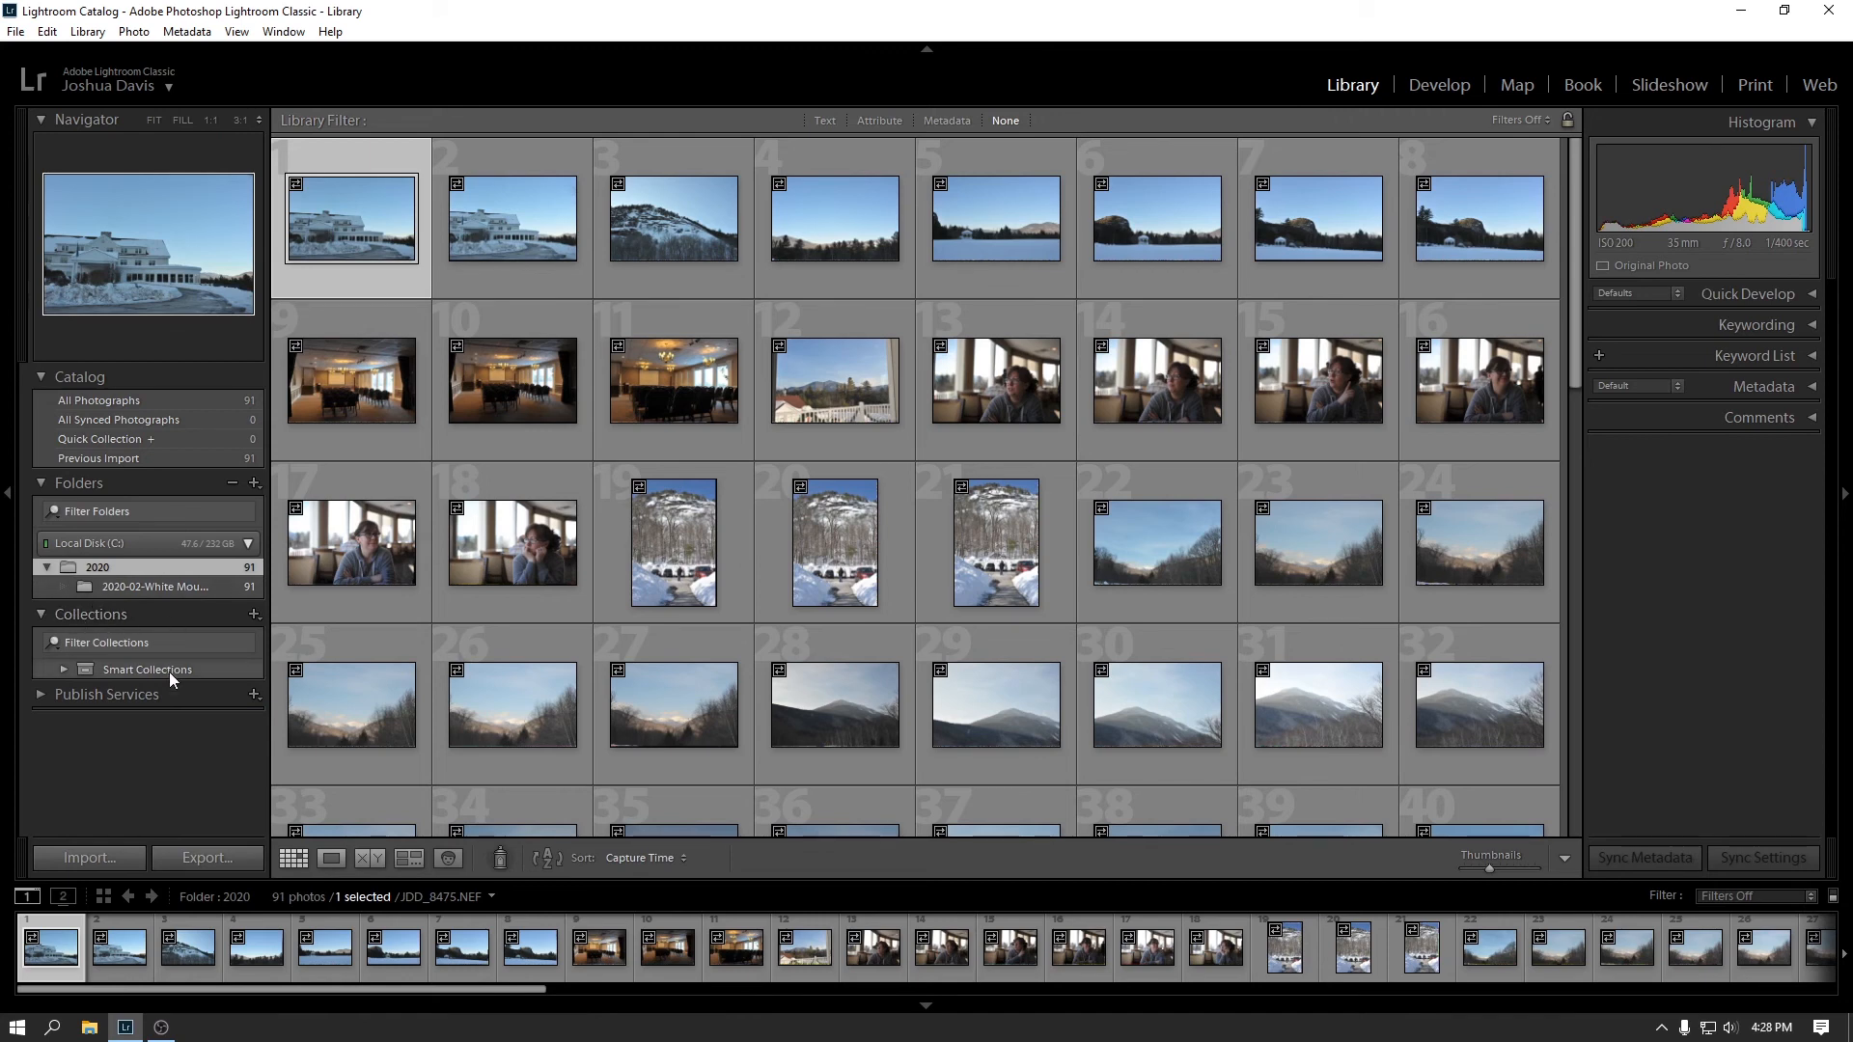
{"action": "left_click", "coordinate": [46, 567]}
{"action": "left_click", "coordinate": [48, 568]}
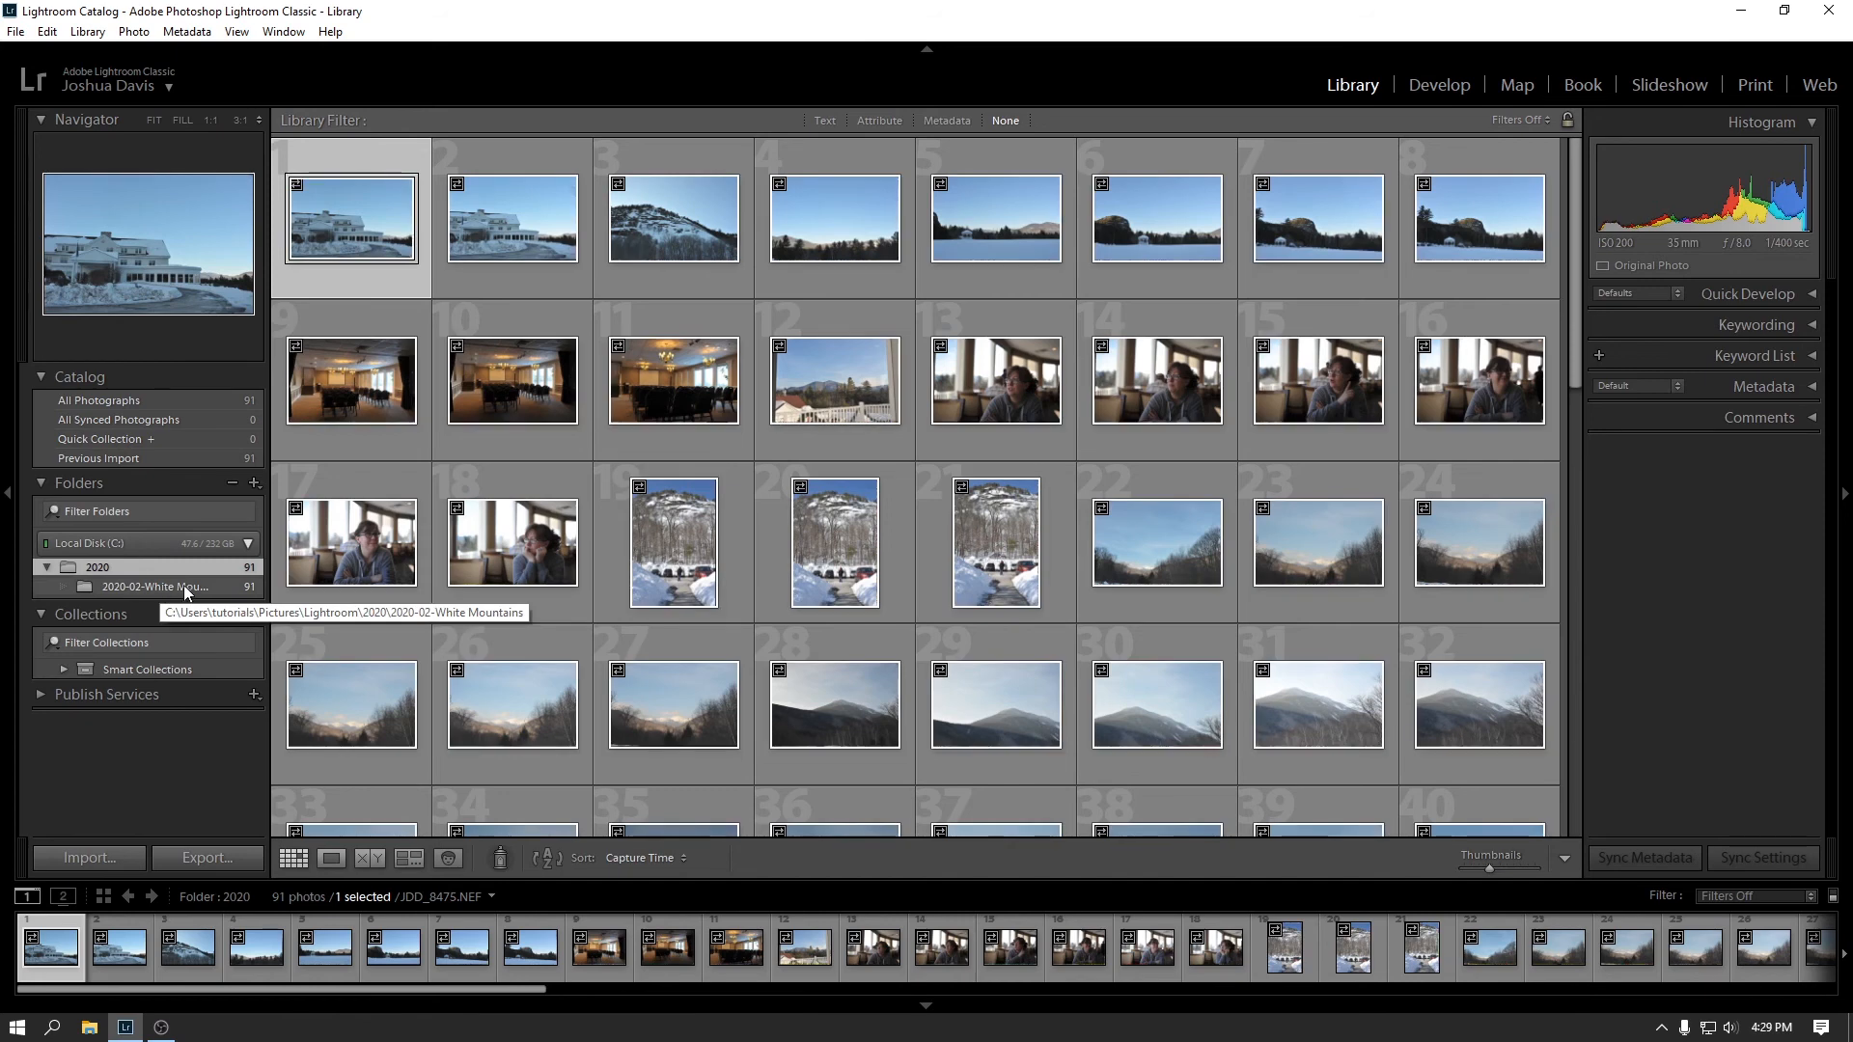
{"action": "left_click", "coordinate": [155, 586]}
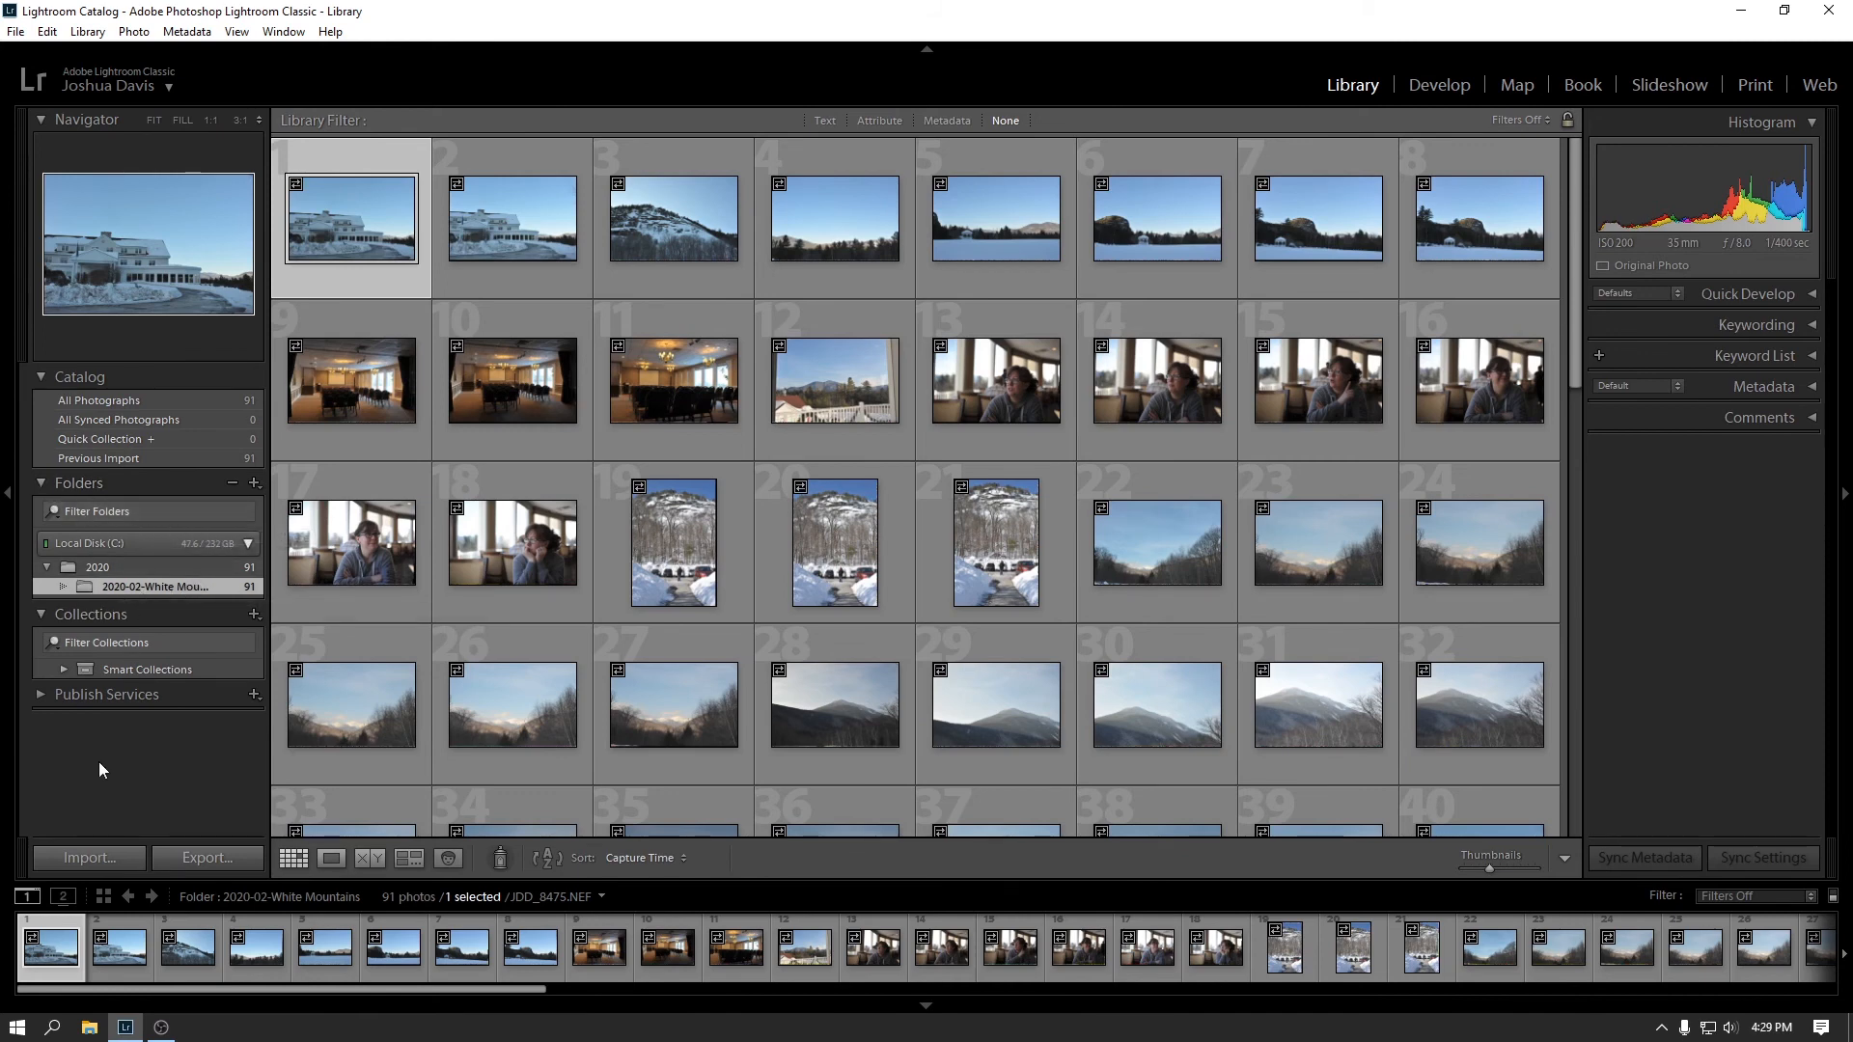
Switch to File Explorer and open Pictures > Lightroom > 2020 to check the imported photo folder on disk.
{"action": "left_click", "coordinate": [88, 1027]}
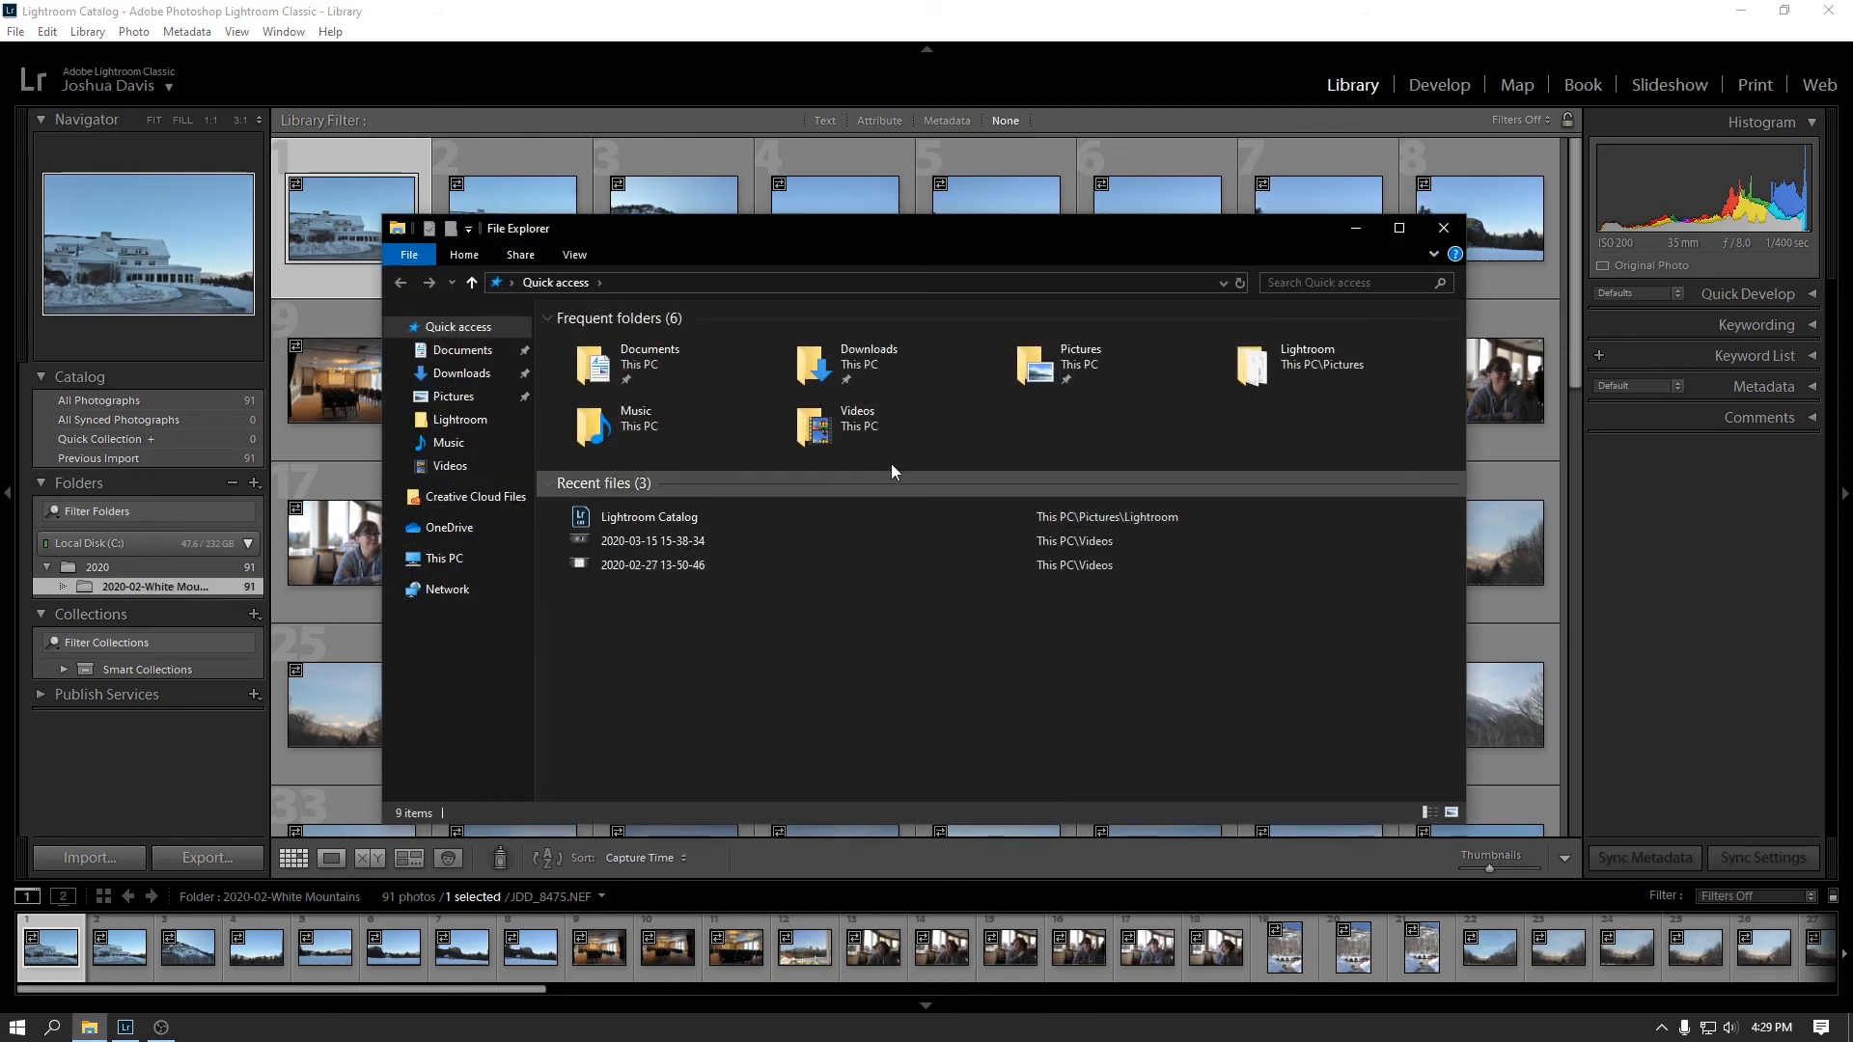
{"action": "double_click", "coordinate": [1049, 379]}
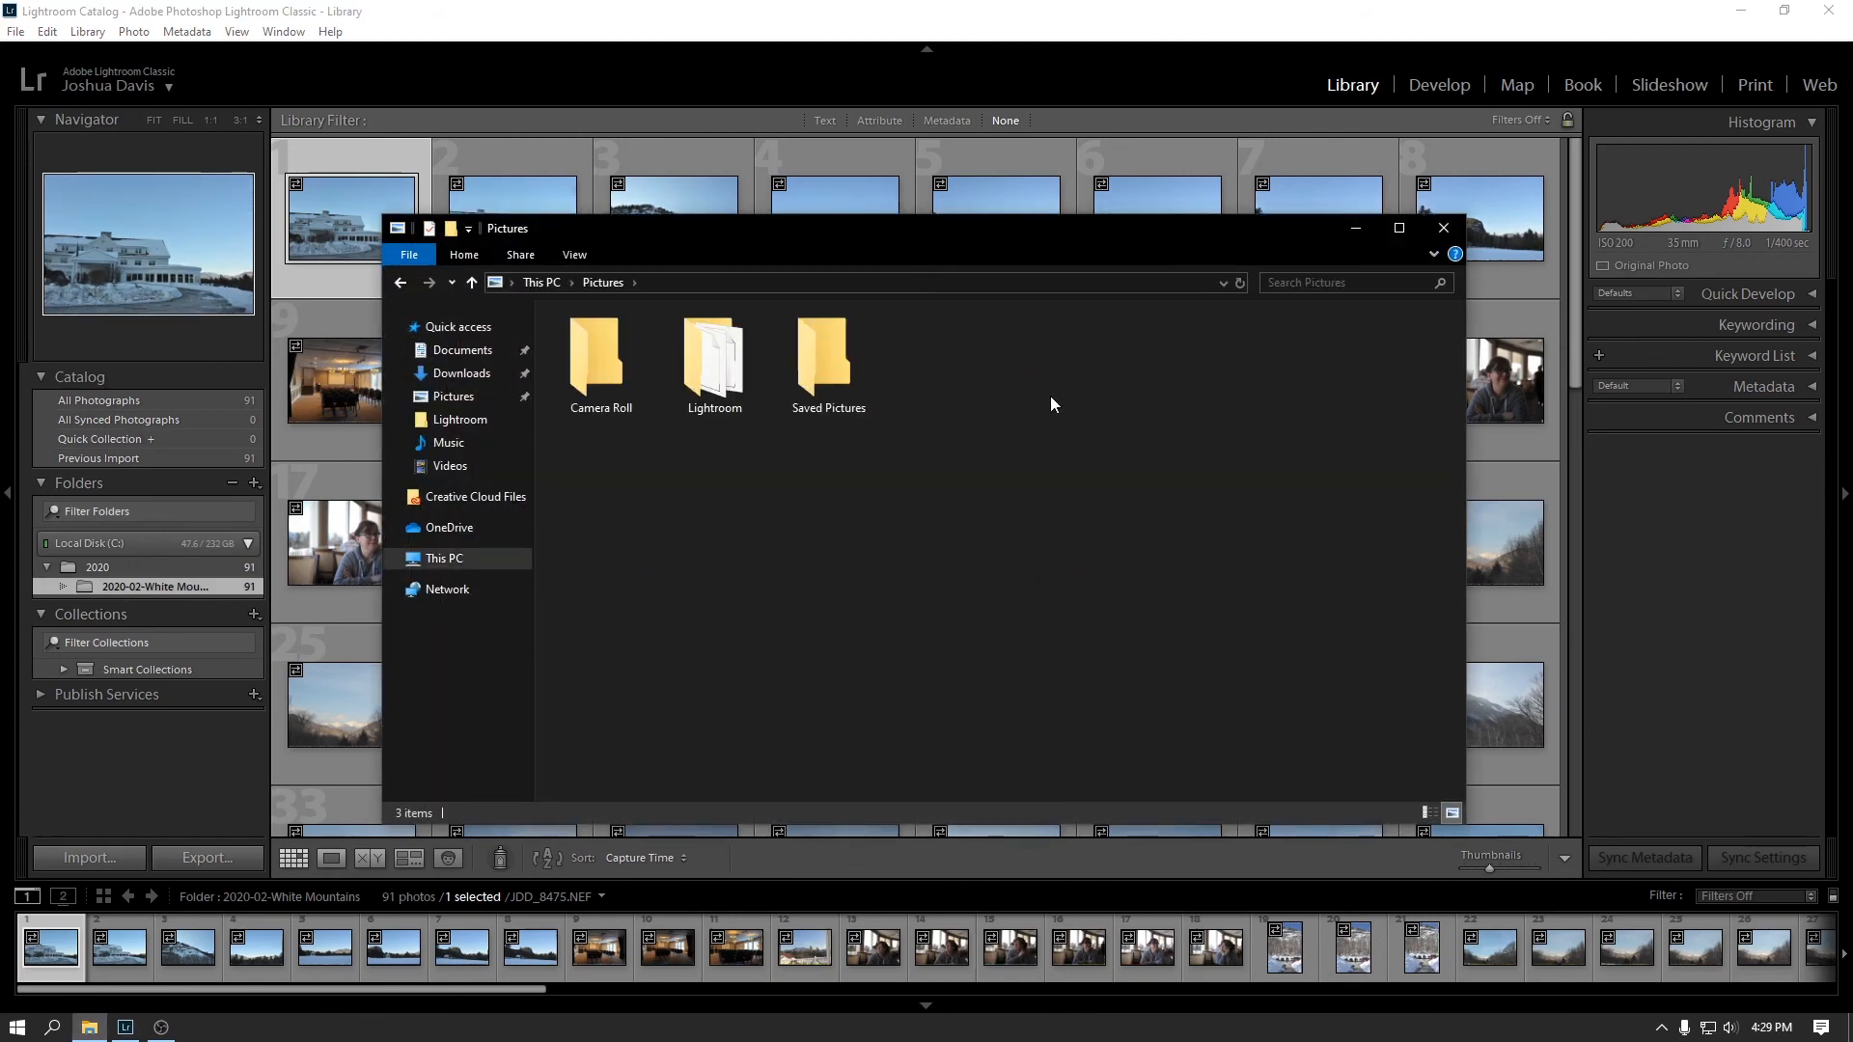
{"action": "double_click", "coordinate": [737, 355]}
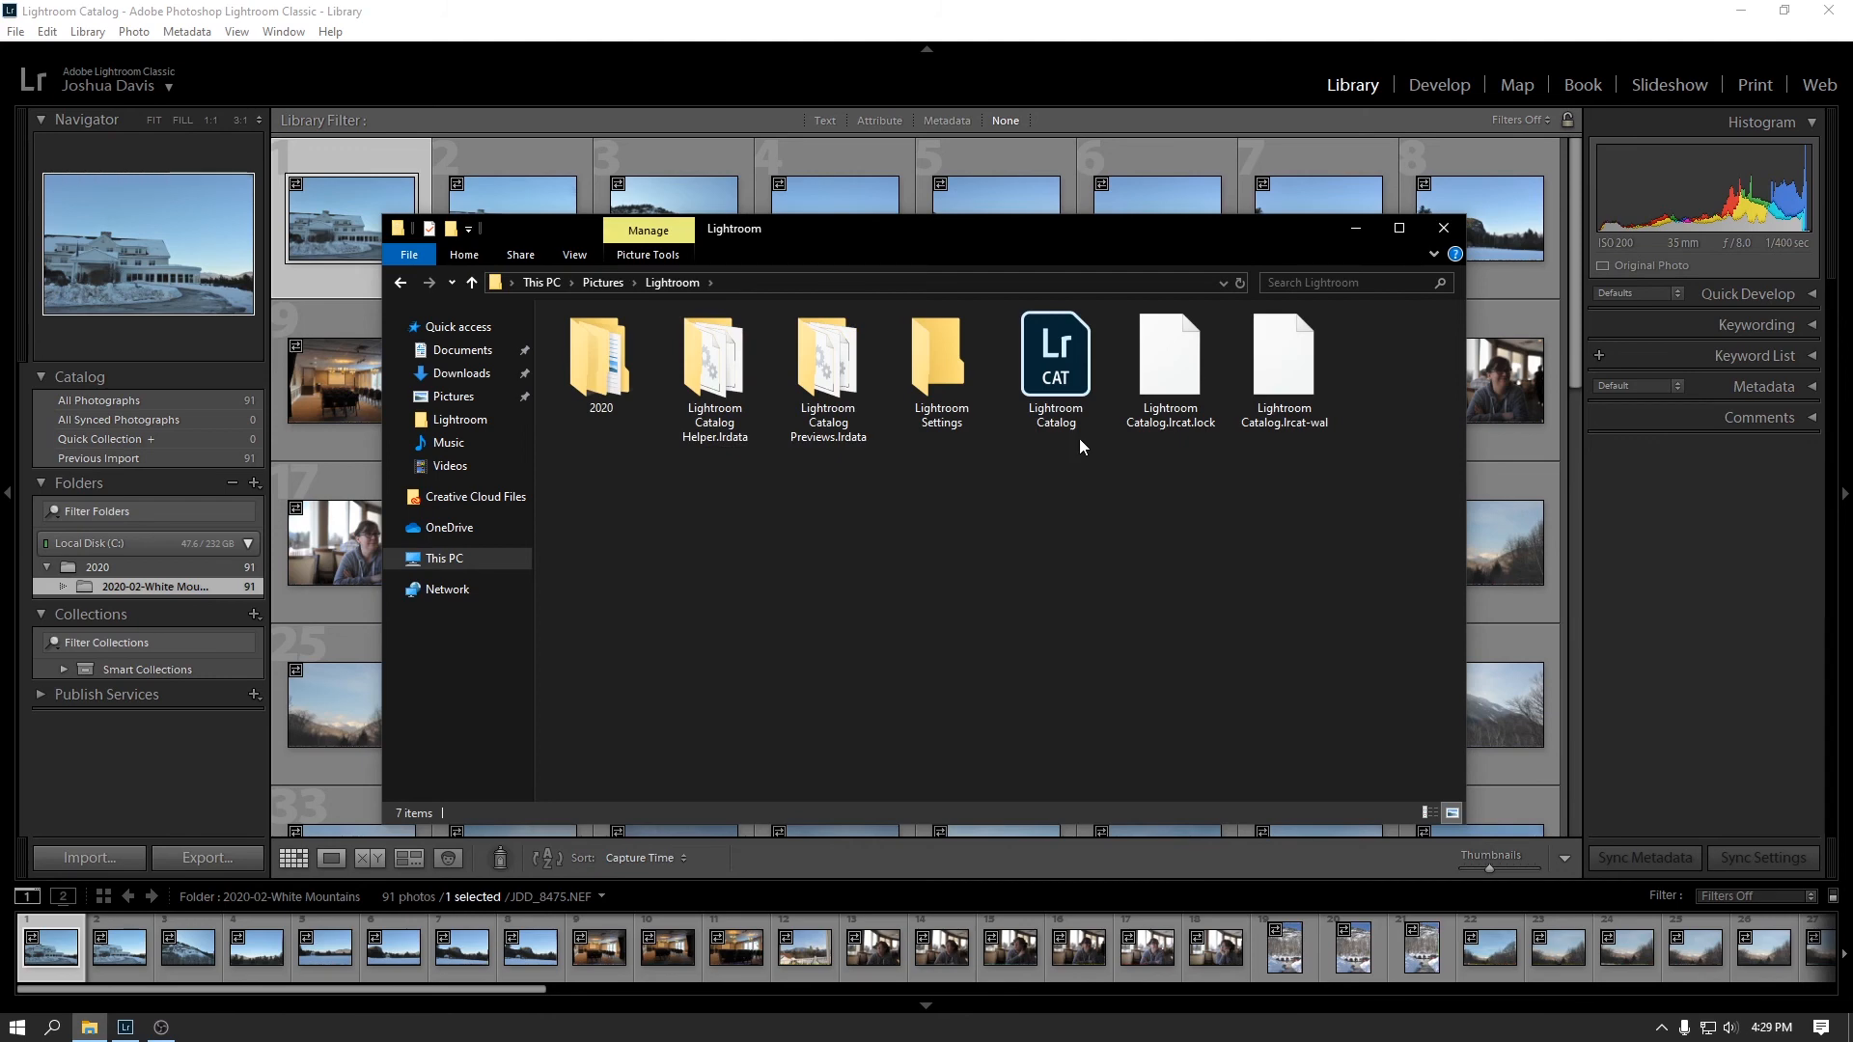
{"action": "double_click", "coordinate": [608, 386]}
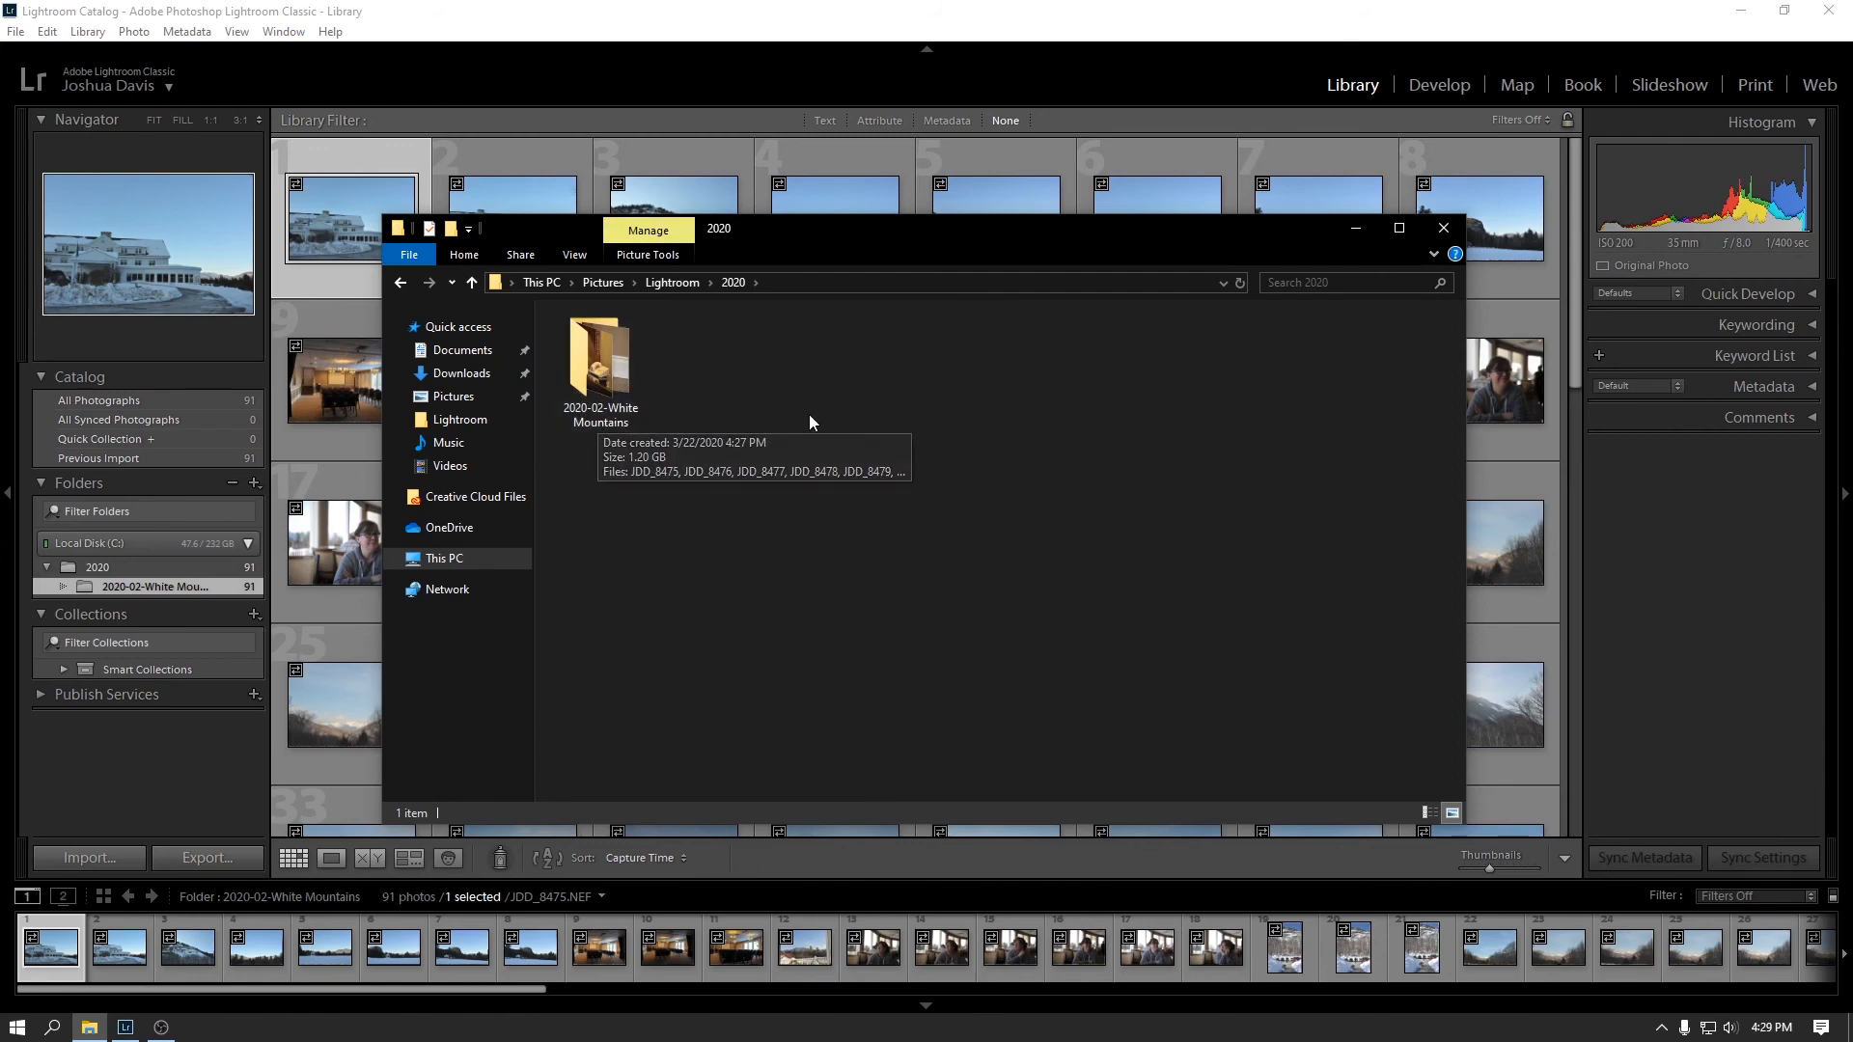
View the photos in the 2020-02-White Mountains folder on disk, and return to the Lightroom folder to locate the Lightroom Catalog file.
{"action": "double_click", "coordinate": [603, 376]}
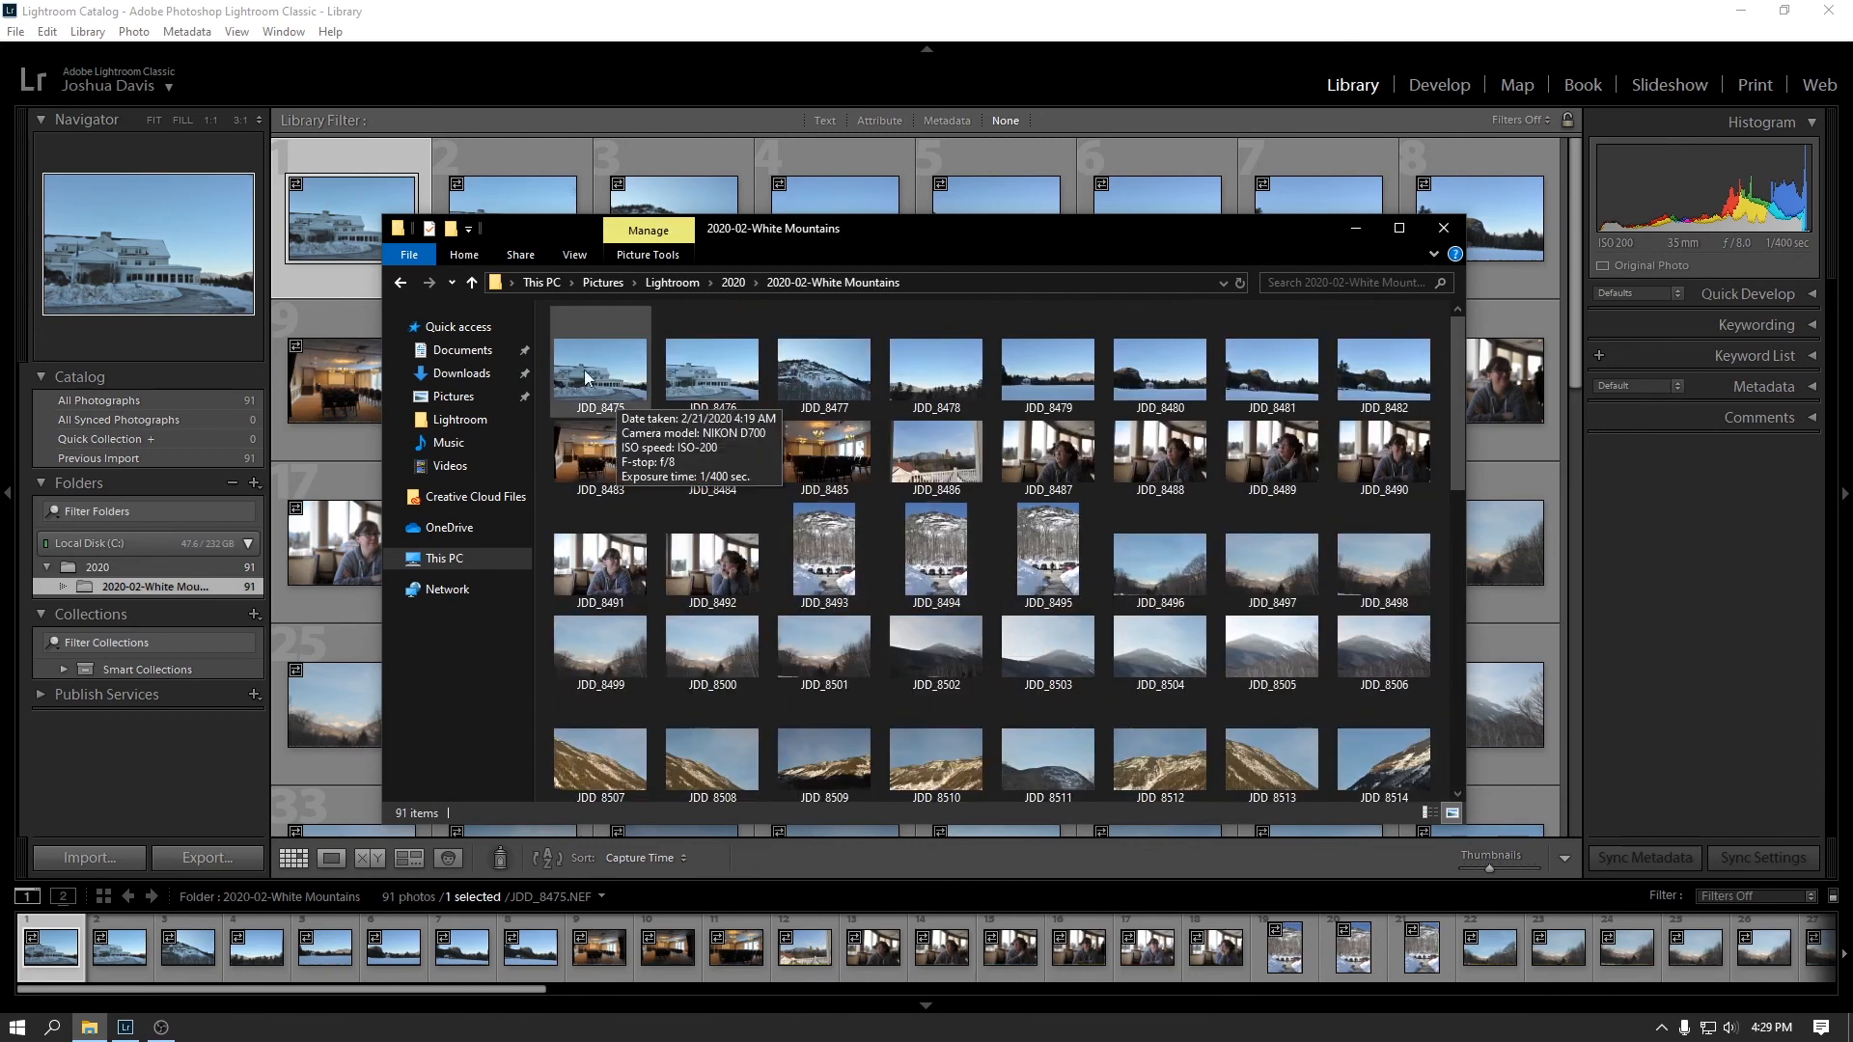
{"action": "left_click", "coordinate": [726, 283]}
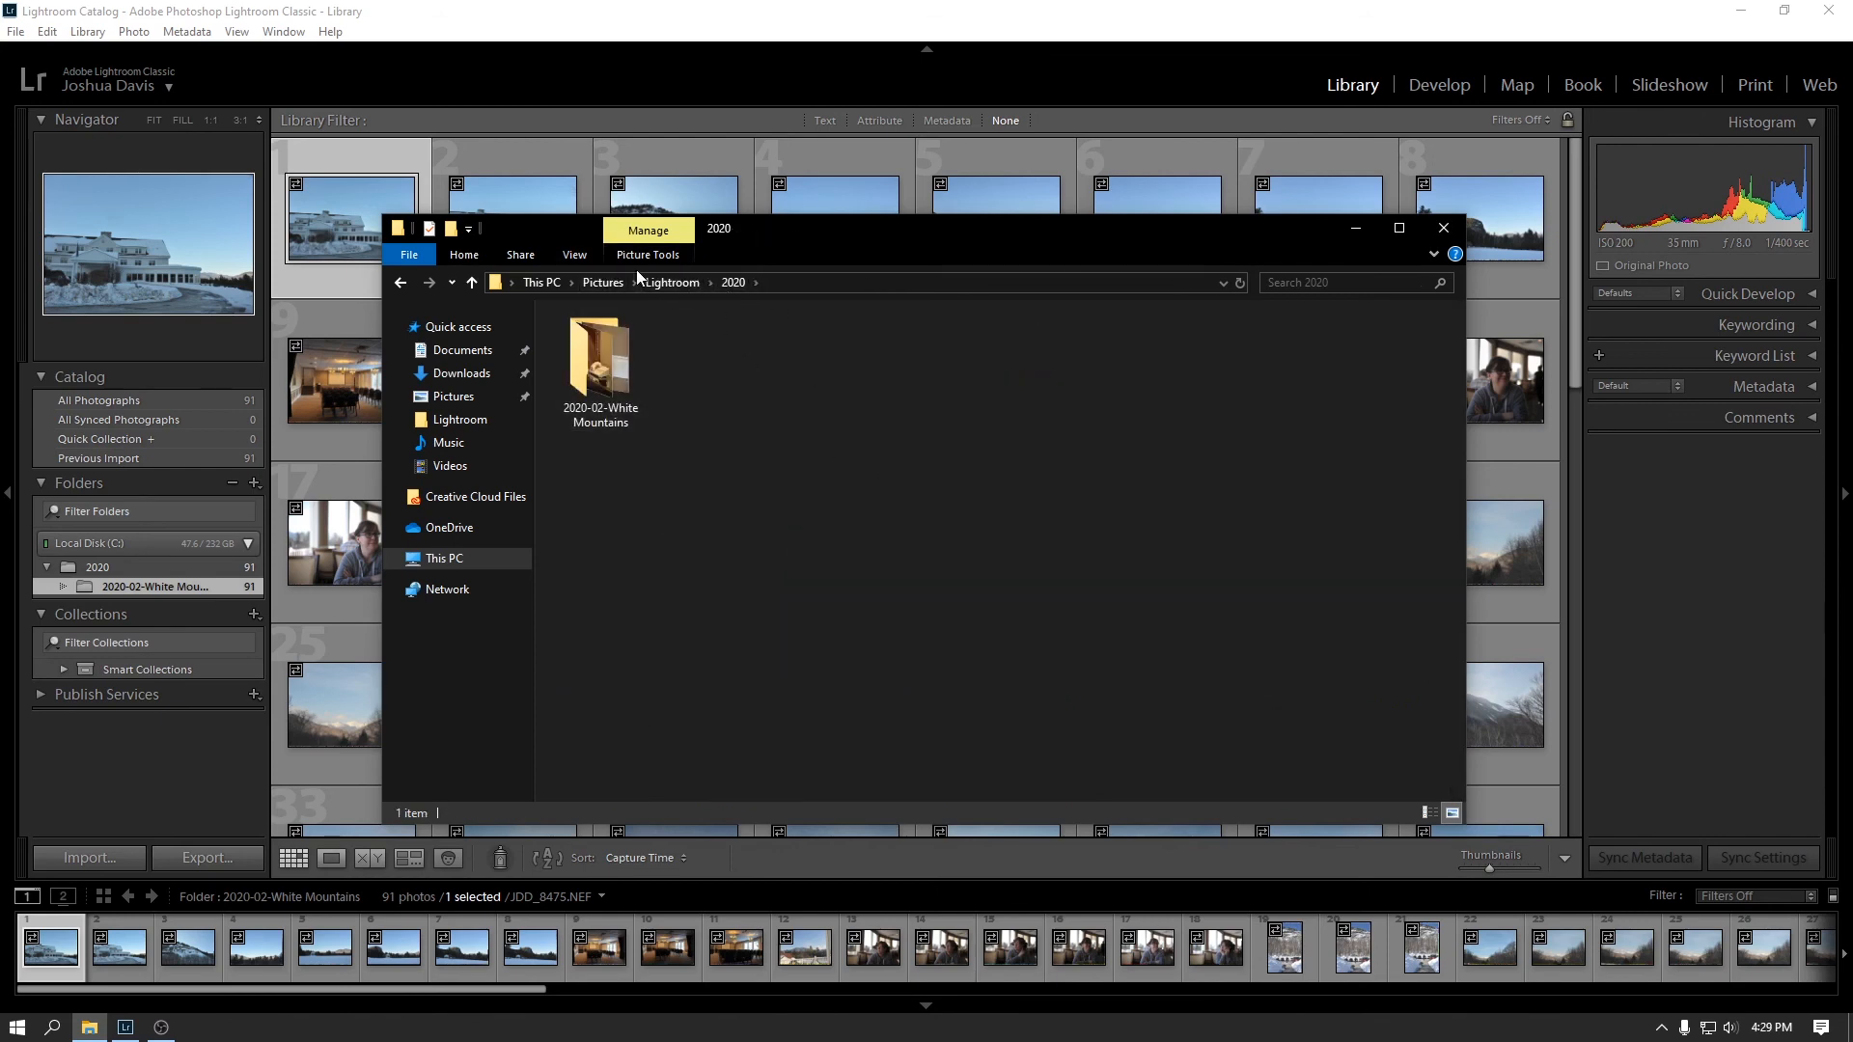
{"action": "left_click", "coordinate": [658, 285]}
{"action": "left_click", "coordinate": [1056, 366]}
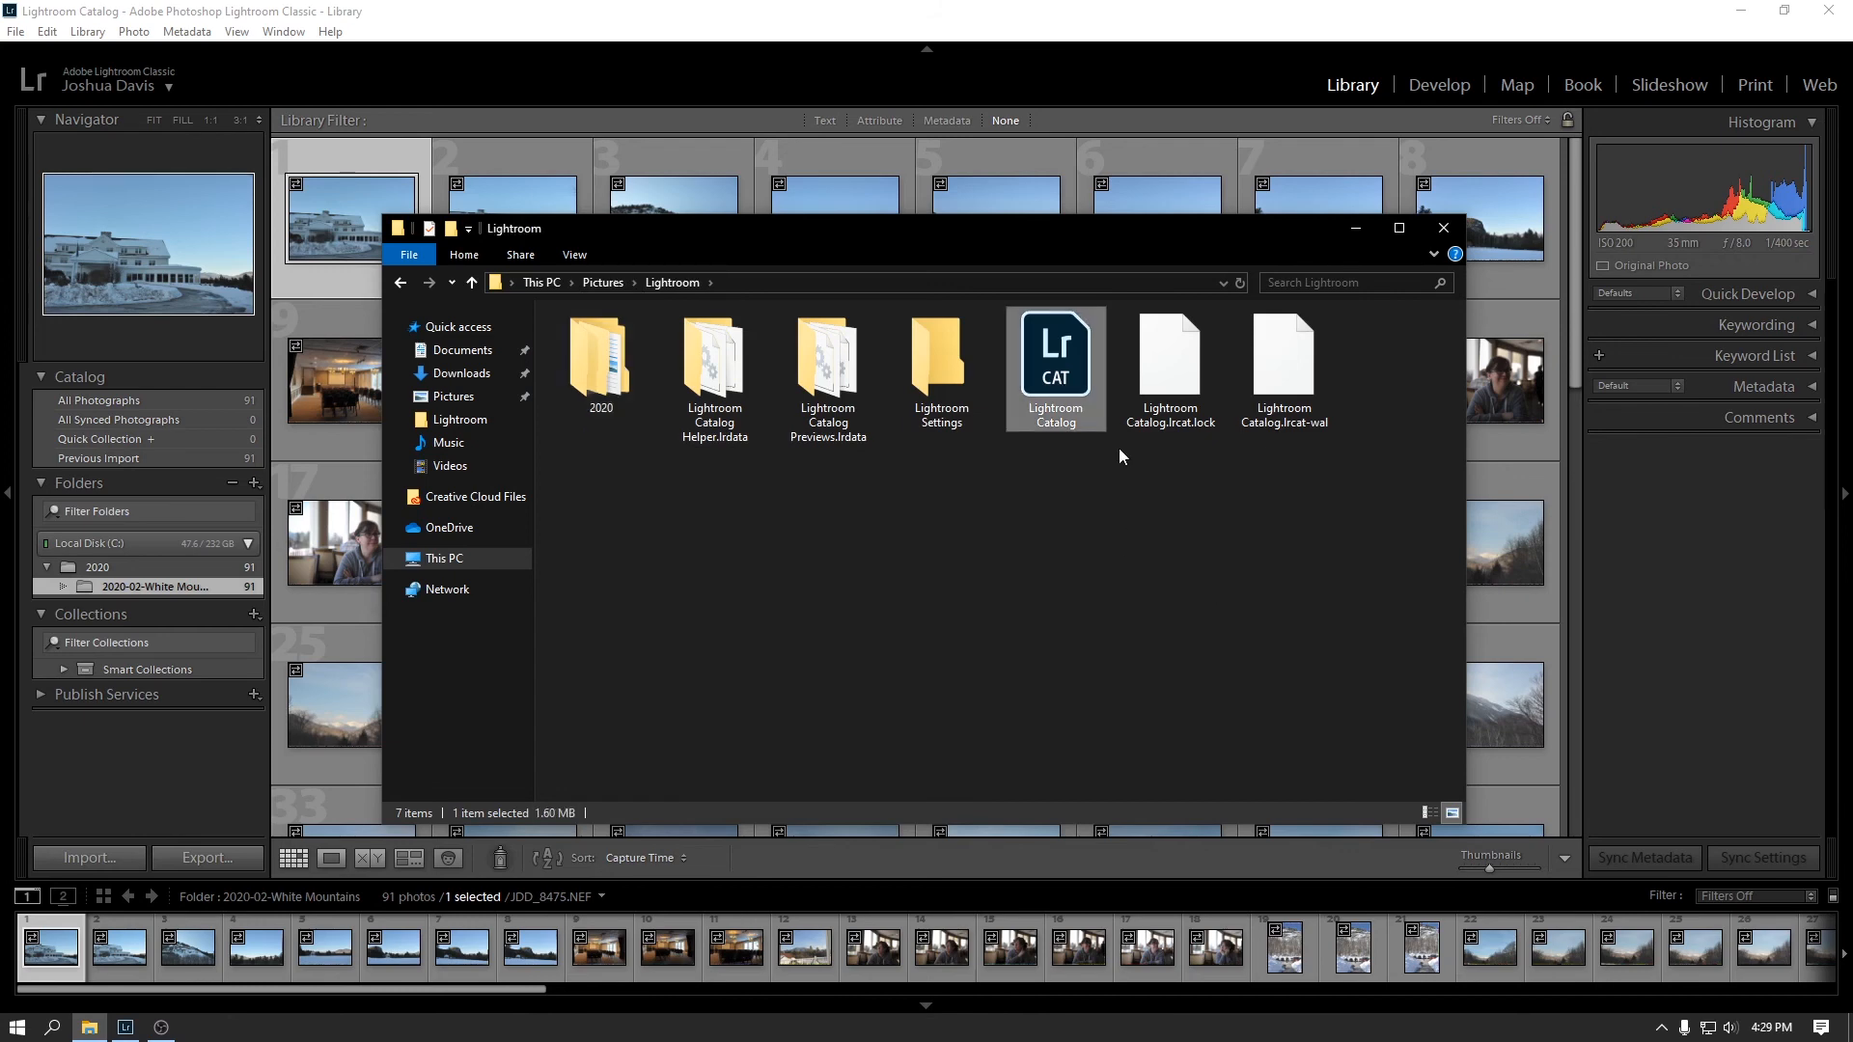
{"action": "left_click_drag", "start_coordinate": [902, 235], "coordinate": [873, 229]}
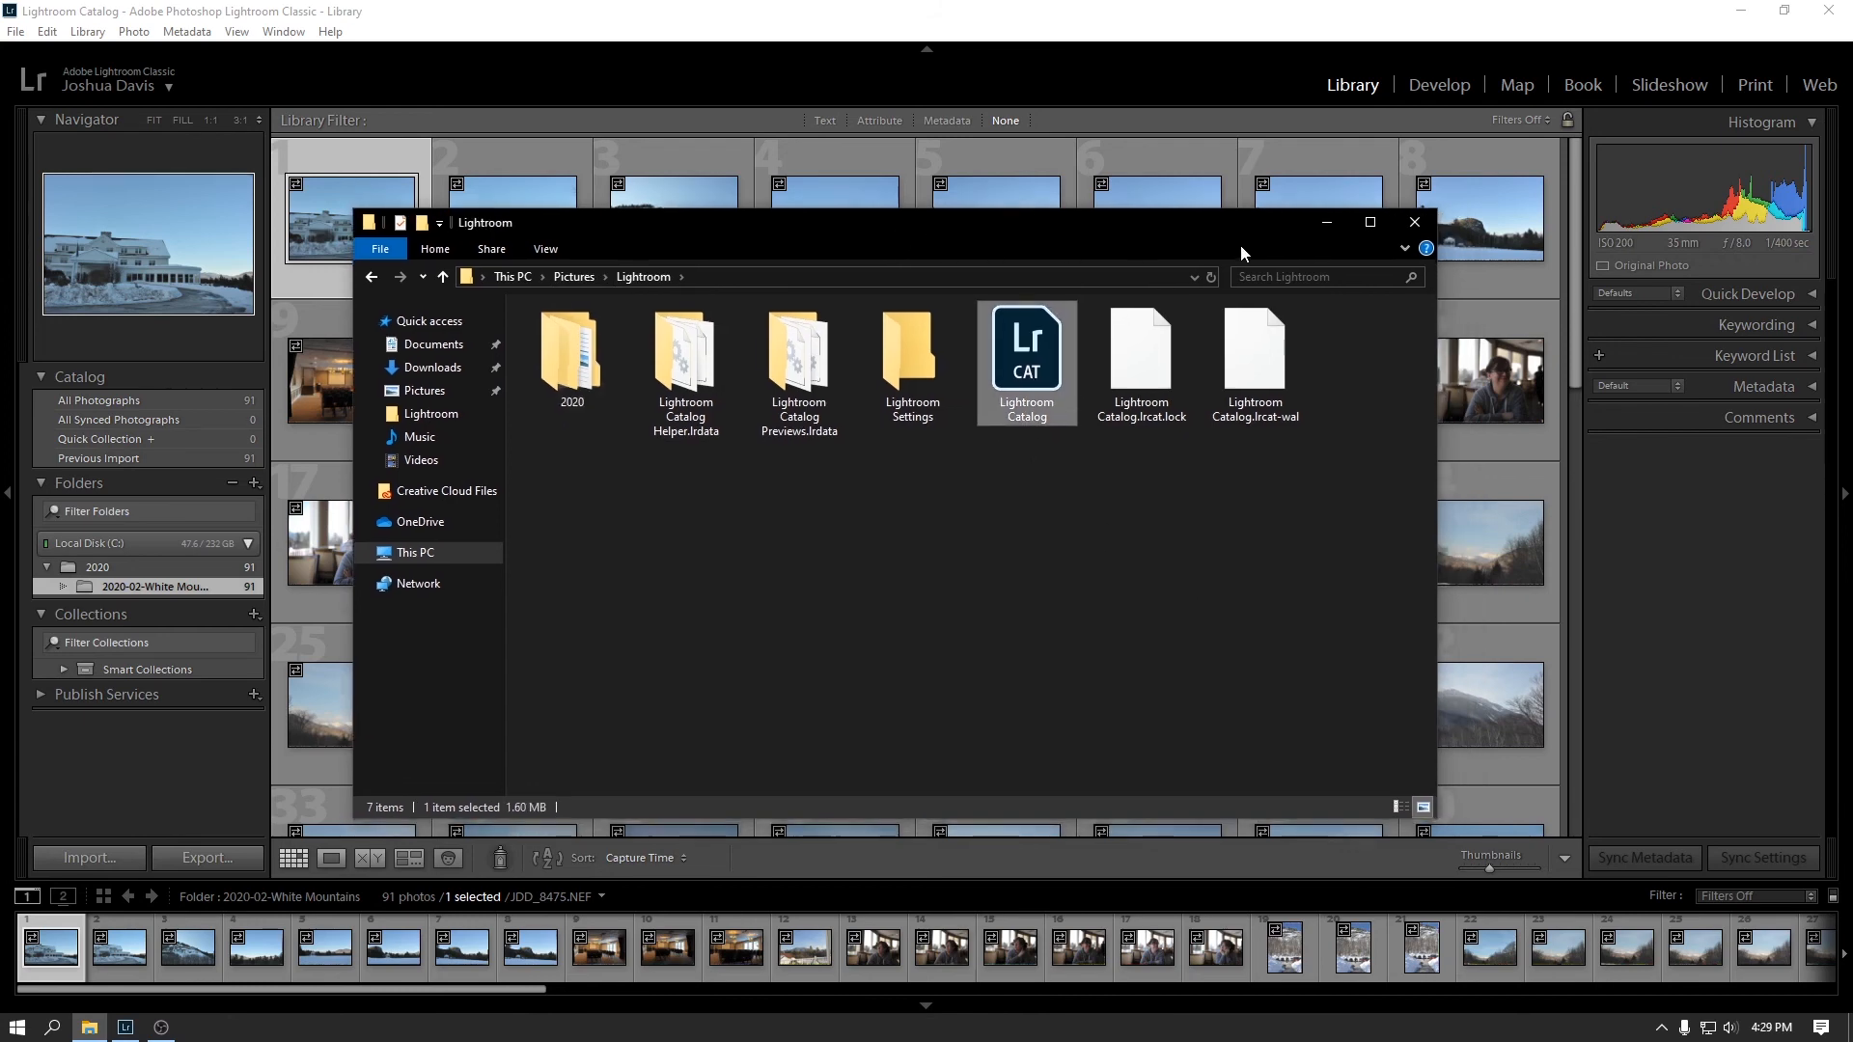
Switch back to Lightroom Classic and select the vertical snowy mountain photo JDD_8493.NEF in the grid.
{"action": "left_click", "coordinate": [1321, 232]}
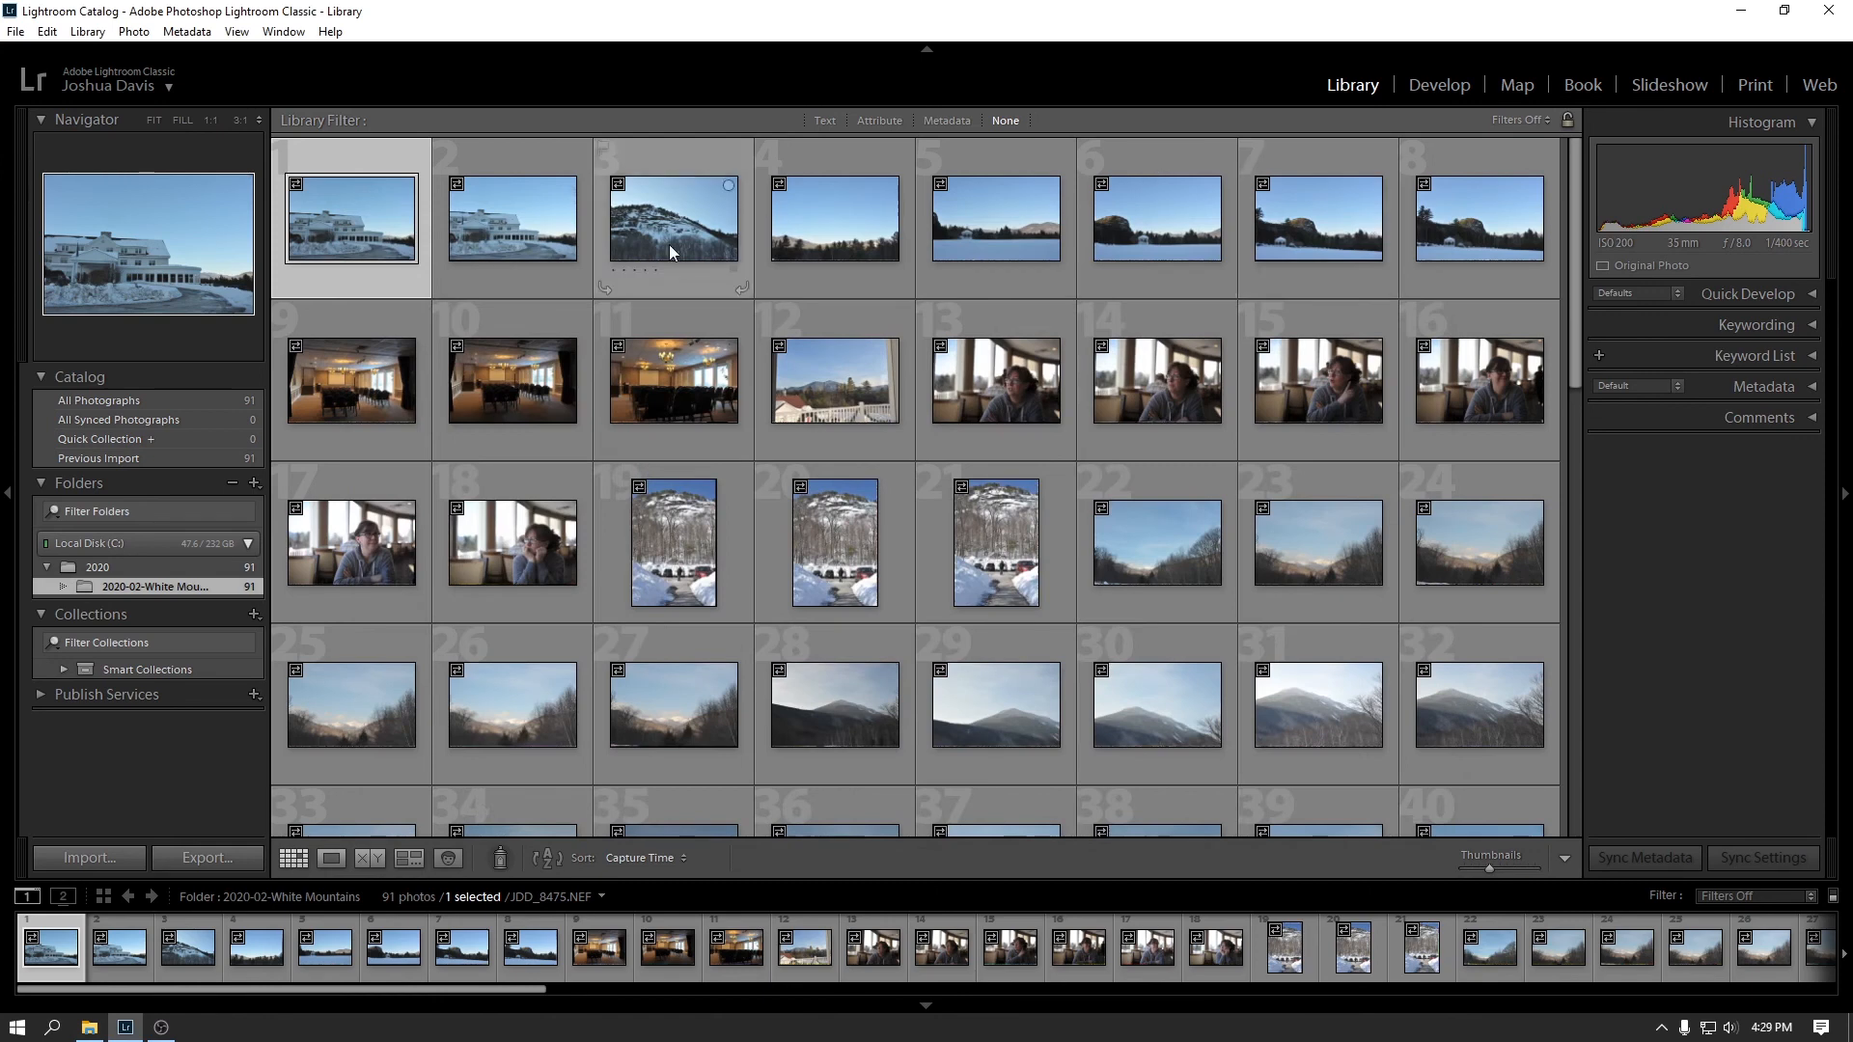
{"action": "left_click", "coordinate": [826, 558]}
{"action": "left_click", "coordinate": [681, 564]}
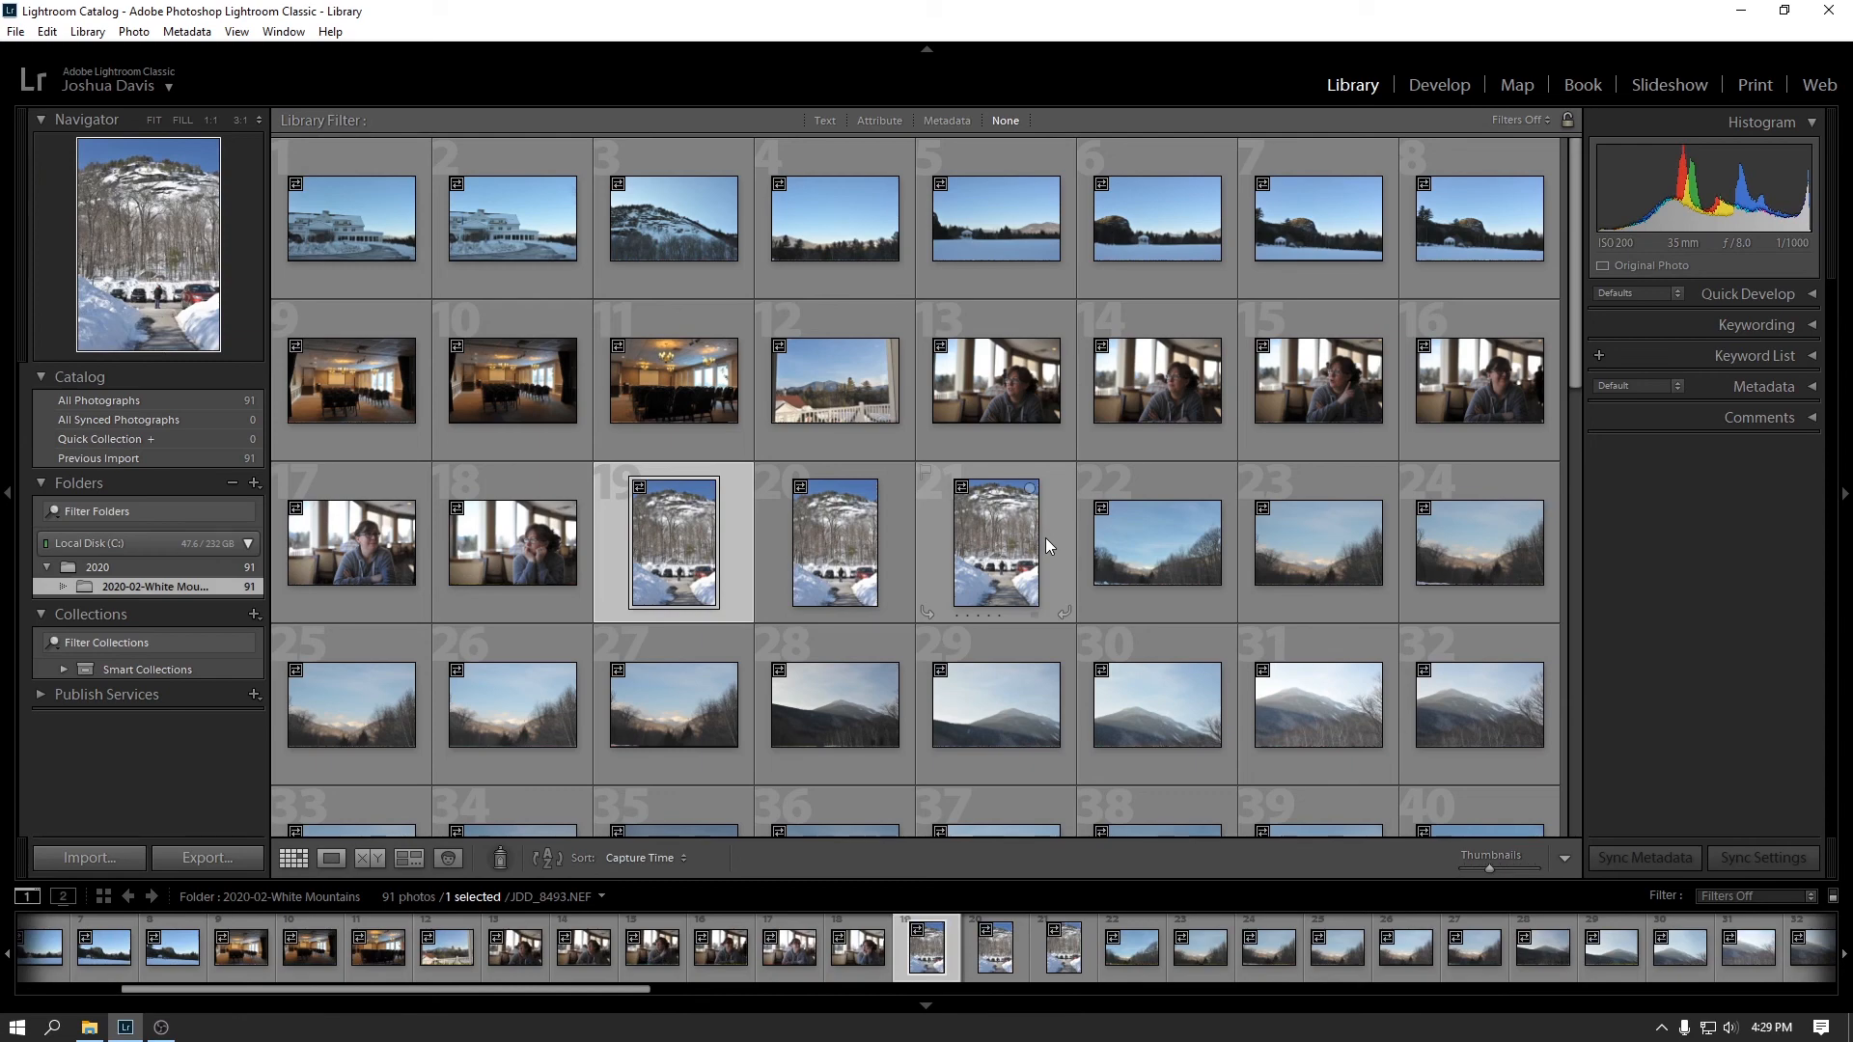
Switch to File Explorer, open 2020 > 2020-02-White Mountains to compare the photo files with the catalog, and return to Lightroom Classic.
{"action": "left_click", "coordinate": [89, 1027]}
{"action": "double_click", "coordinate": [572, 357]}
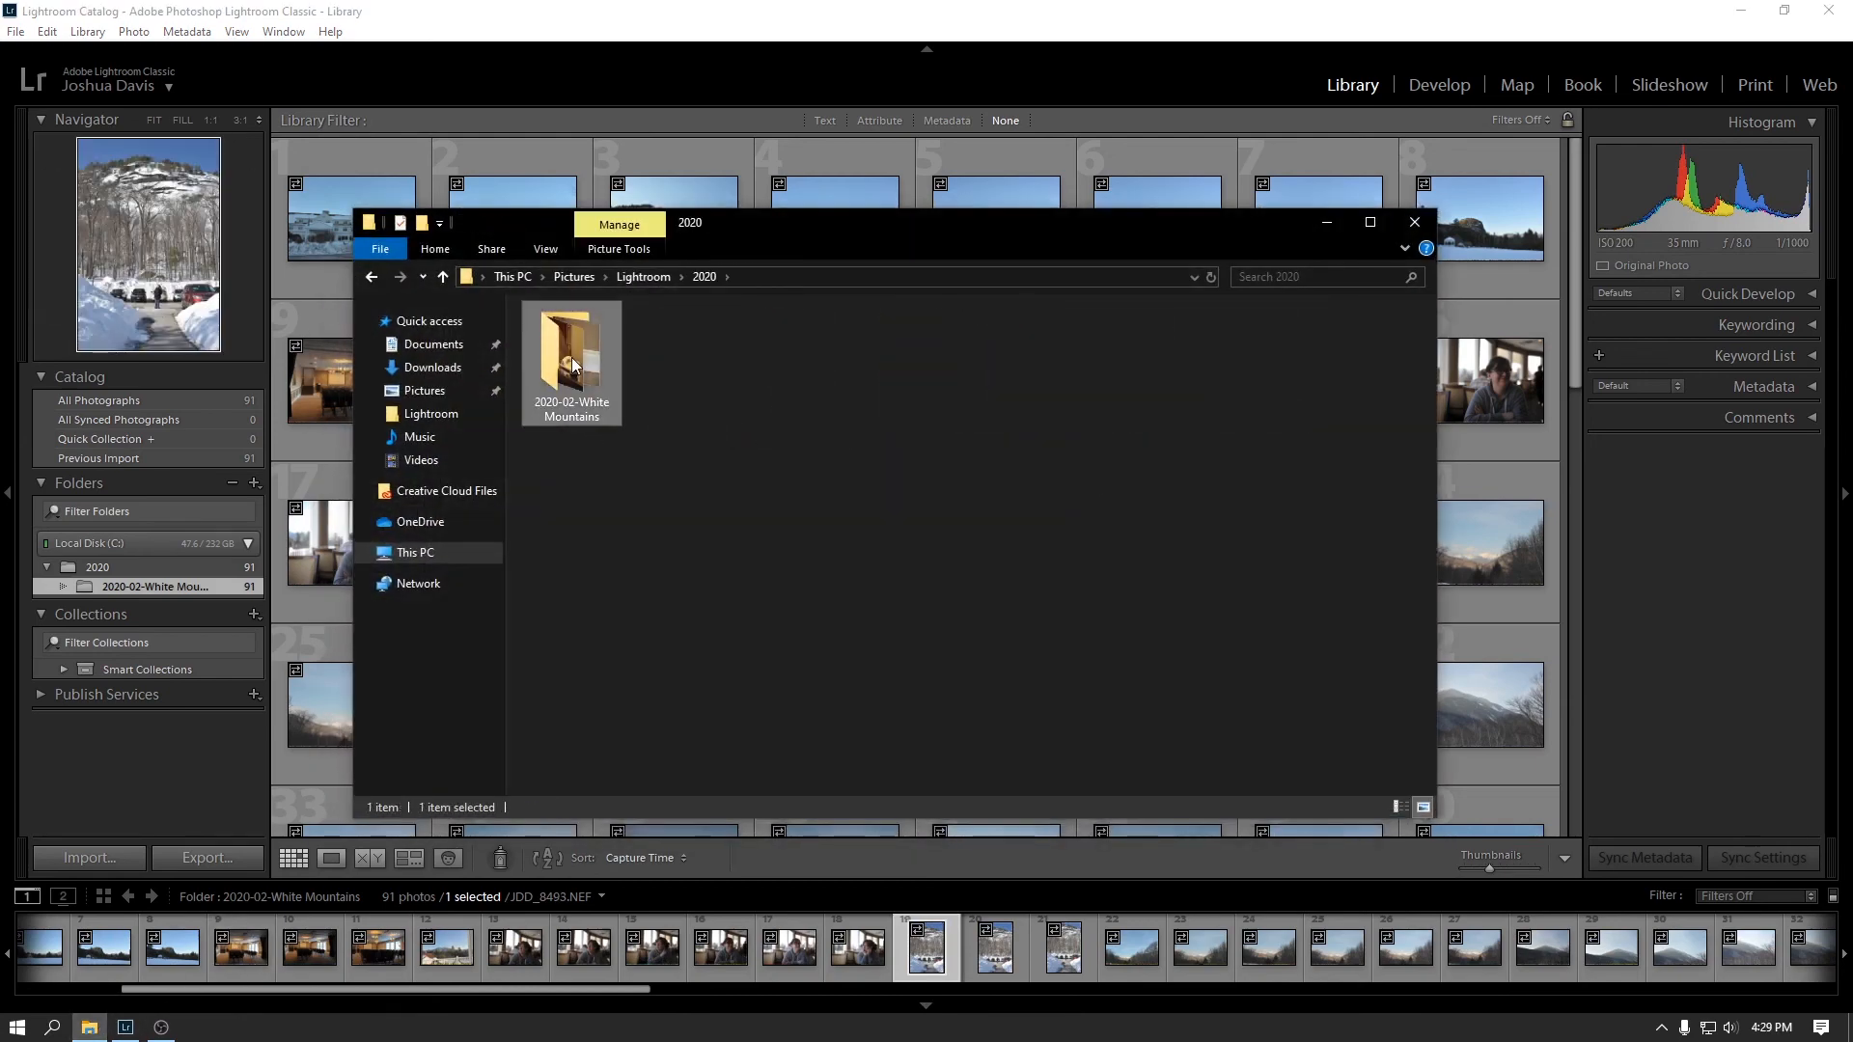
{"action": "double_click", "coordinate": [572, 357]}
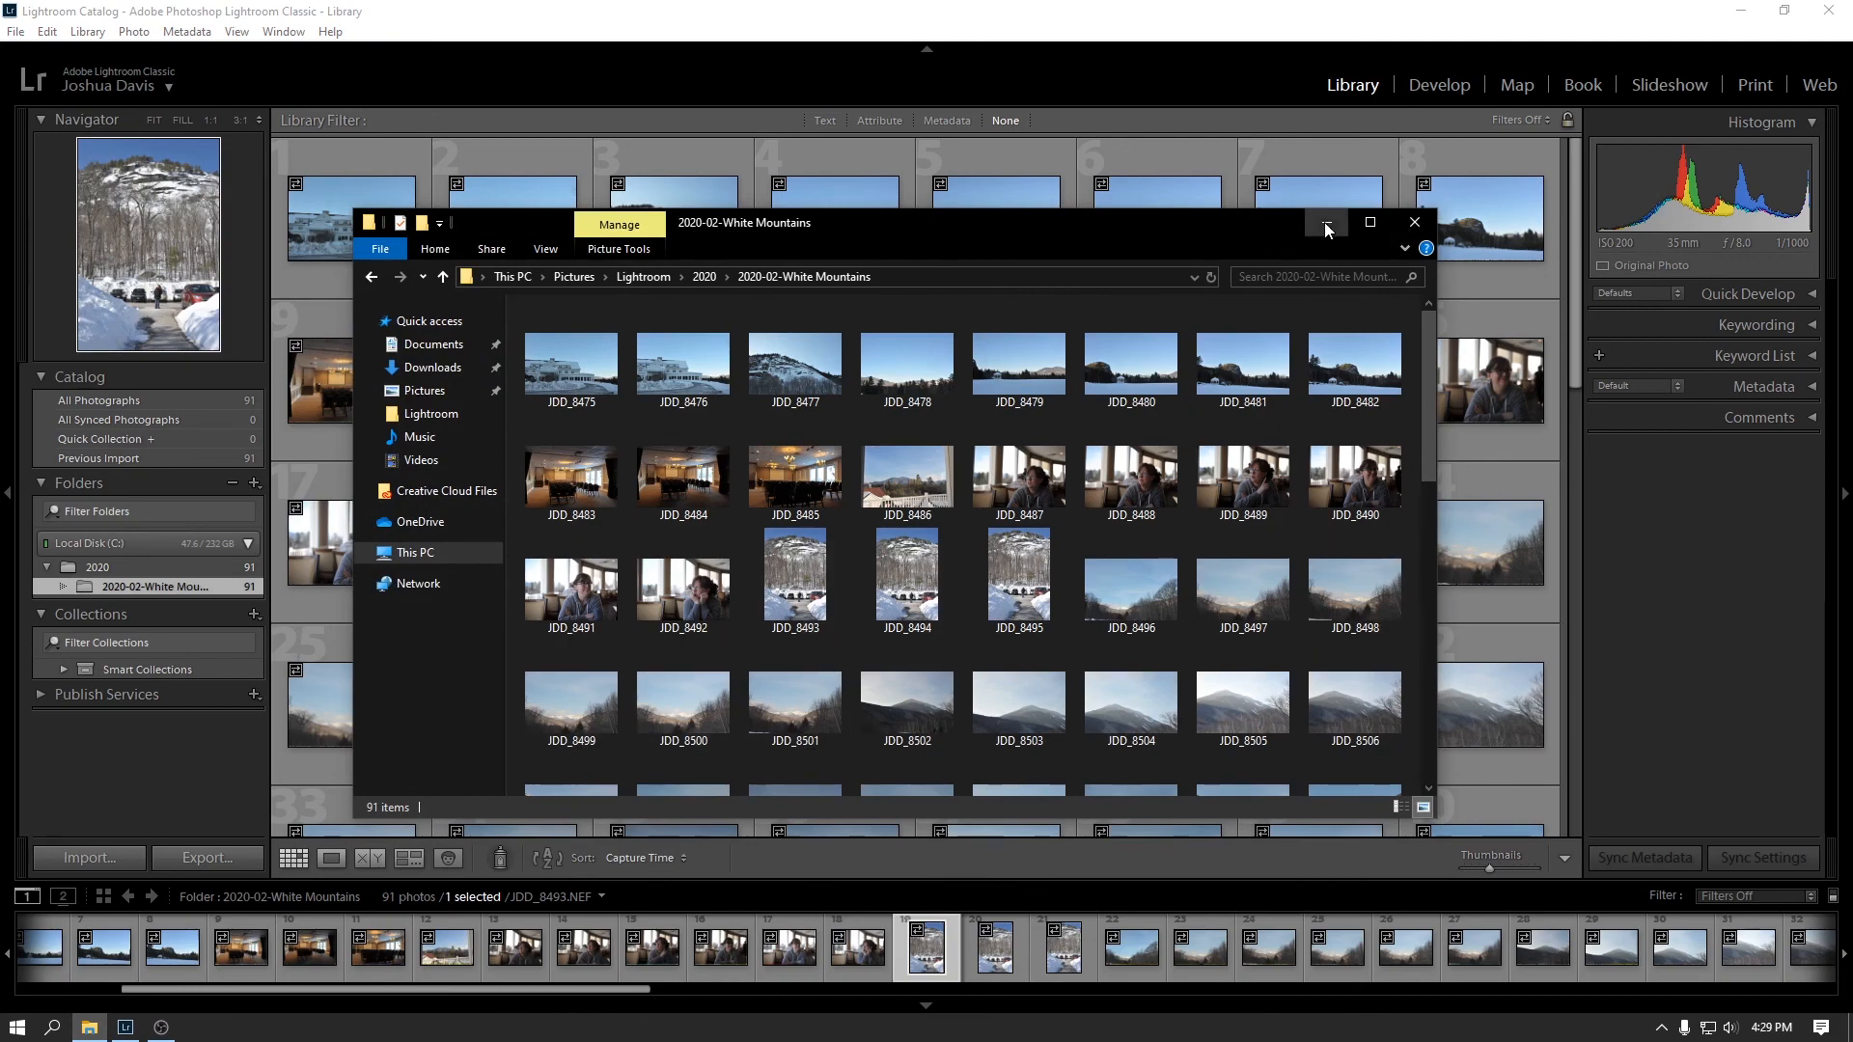
{"action": "left_click", "coordinate": [1326, 223]}
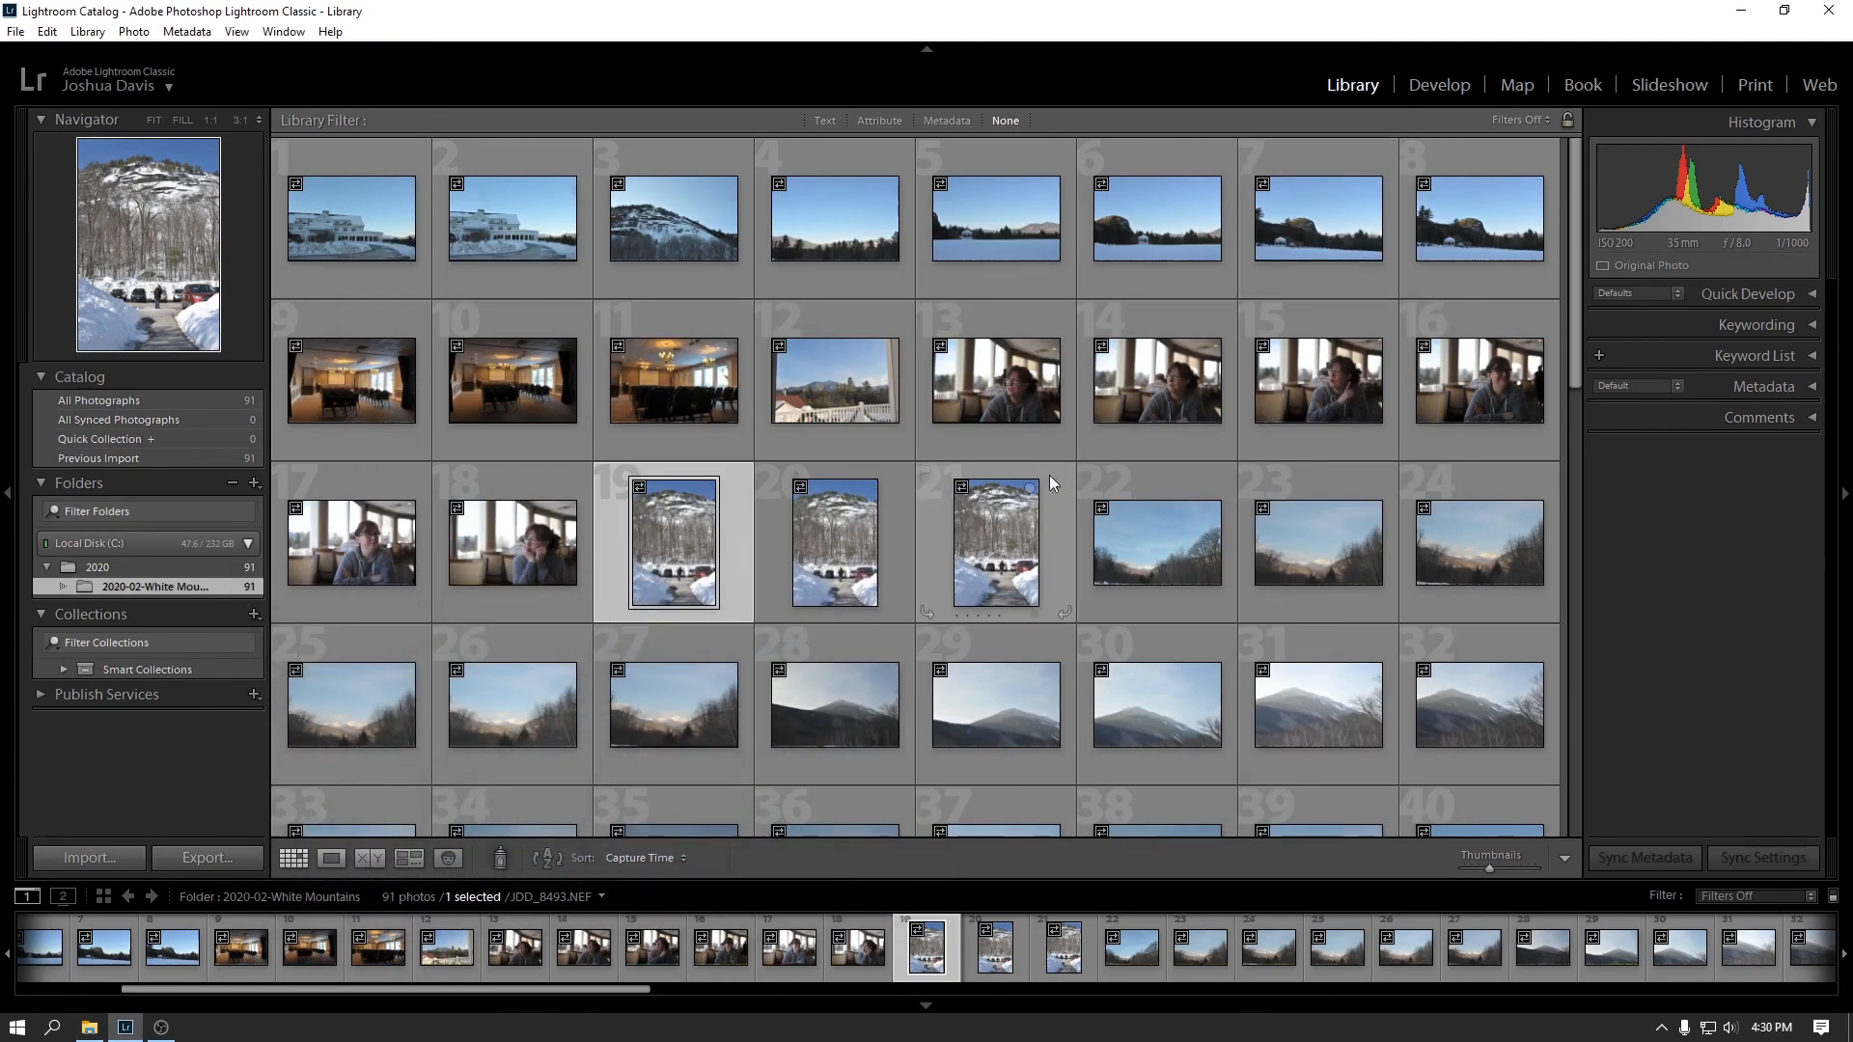